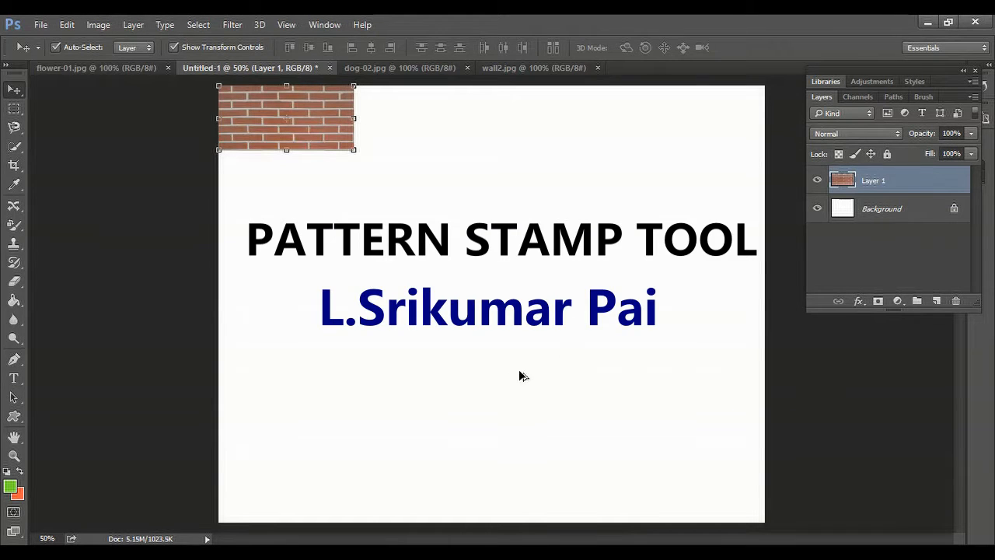
- Duplicate the brick tile twice, placing the copies side by side to form a row along the canvas's upper edge
{"action": "key", "text": "alt"}
{"action": "left_click", "coordinate": [17, 93]}
{"action": "left_click_drag", "start_coordinate": [311, 117], "coordinate": [462, 126]}
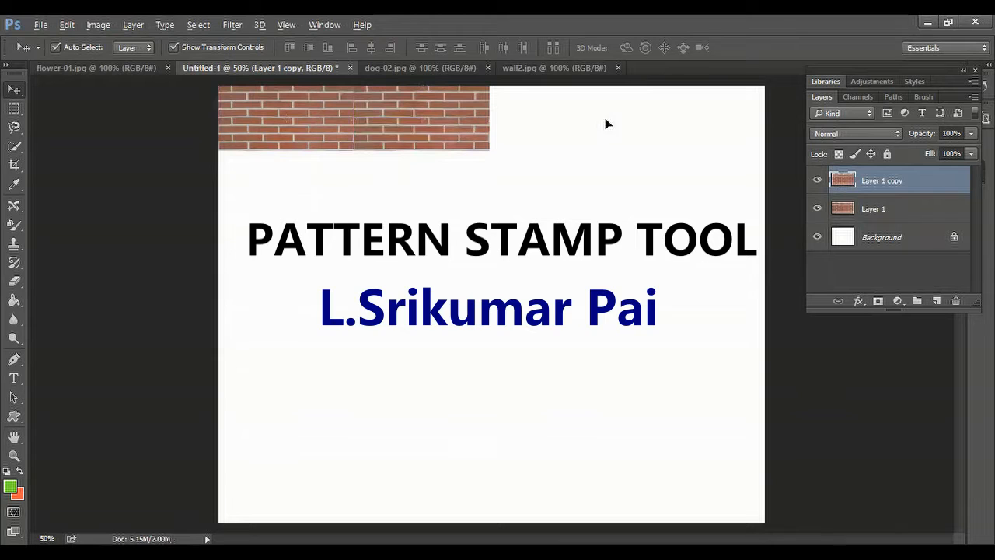
{"action": "mouse_move", "coordinate": [605, 118]}
{"action": "left_mouse_down"}
{"action": "mouse_move", "coordinate": [588, 138]}
{"action": "mouse_move", "coordinate": [594, 130]}
{"action": "left_mouse_up"}
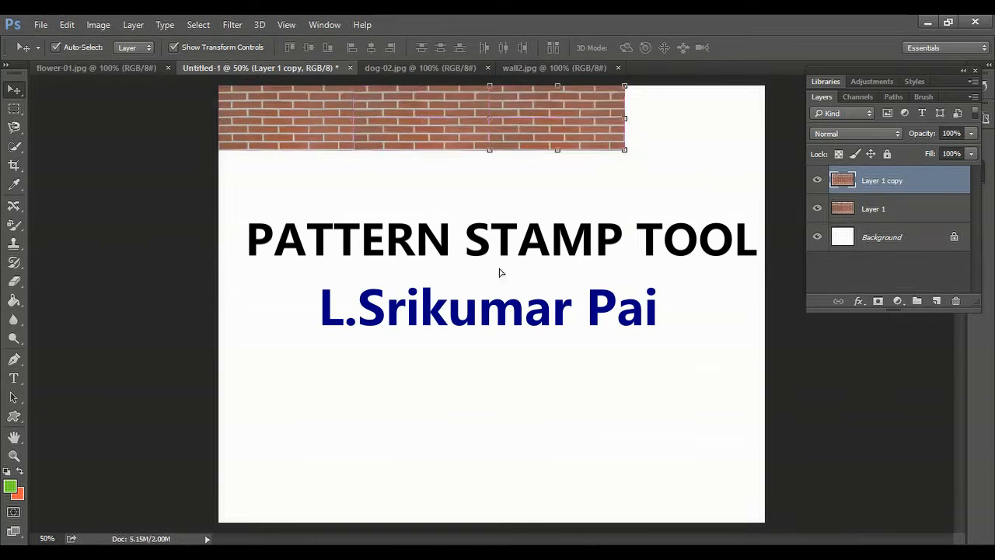
{"action": "key", "text": "ctrl+j"}
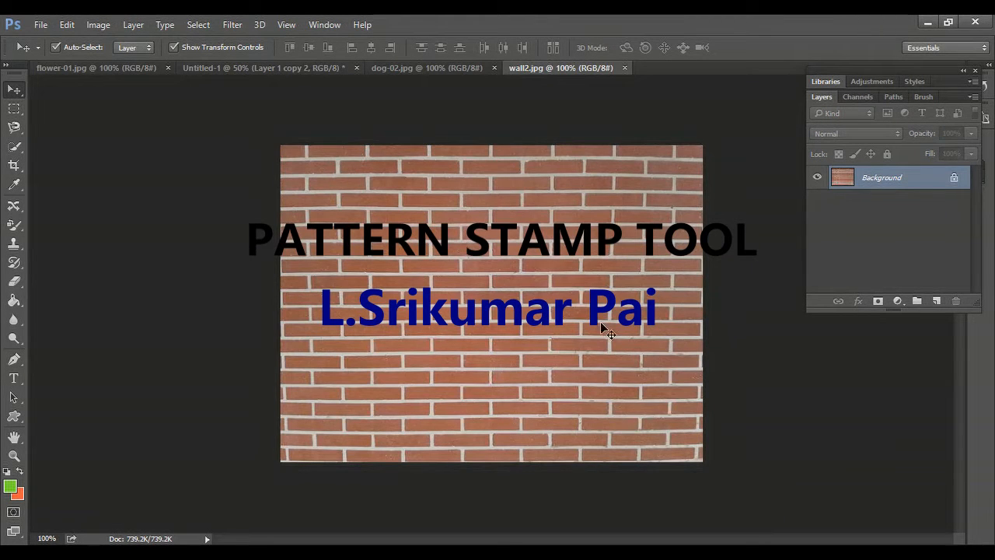
- Select a rectangular block of eight brick rows in the upper-left part of wall2.jpg and crop the image to it
{"action": "left_click", "coordinate": [21, 113]}
{"action": "left_click", "coordinate": [118, 114]}
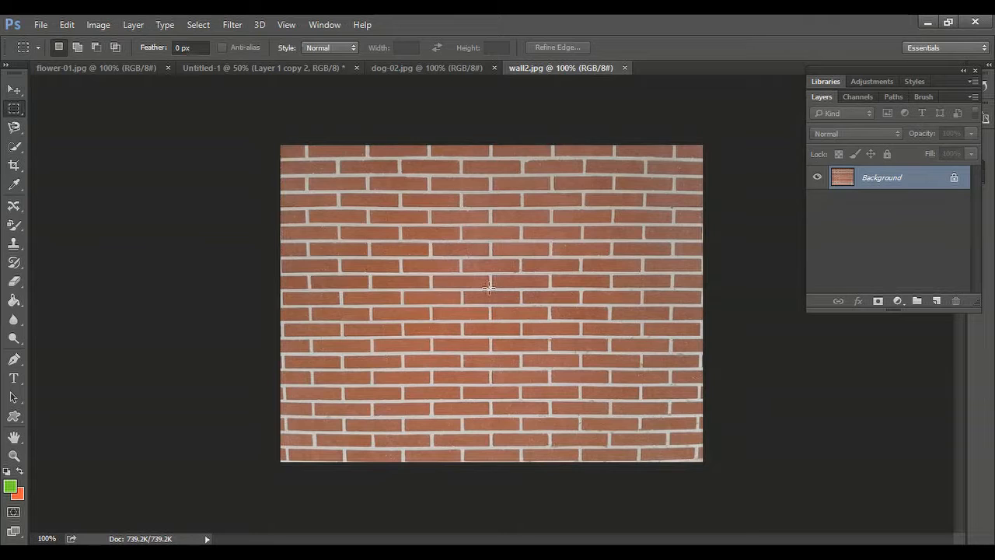
{"action": "left_click_drag", "start_coordinate": [280, 159], "coordinate": [492, 289]}
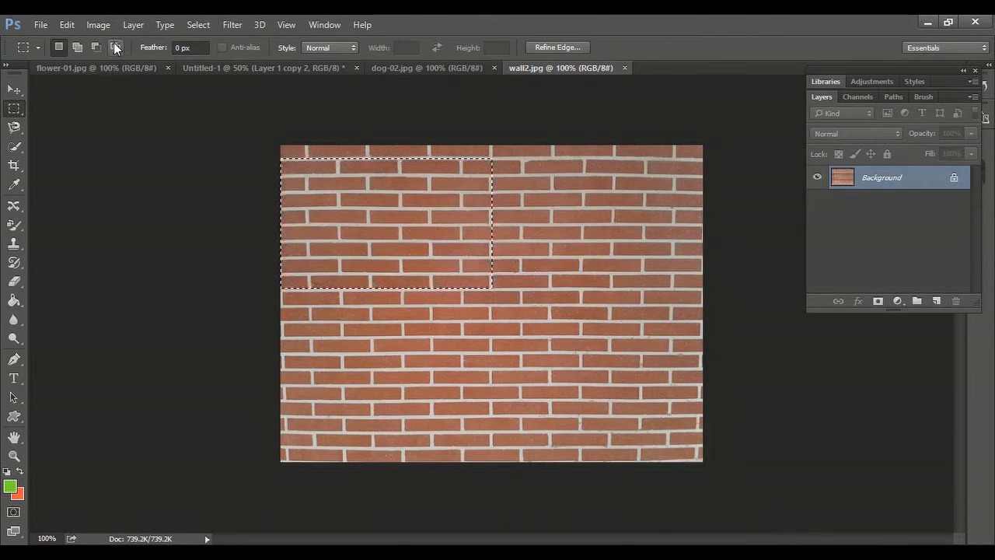
{"action": "left_click", "coordinate": [99, 25]}
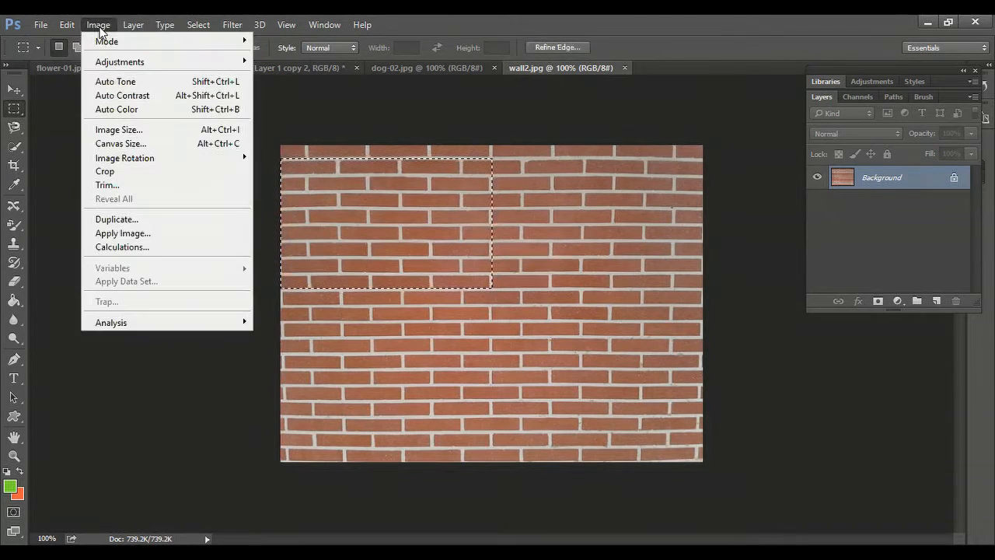
{"action": "left_click", "coordinate": [126, 174]}
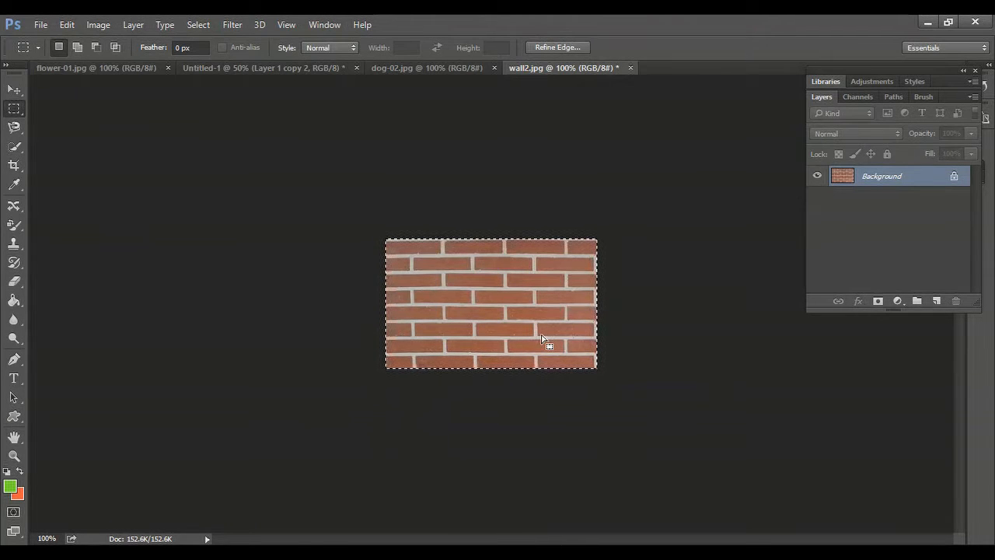
- Activate the Pattern Stamp tool and define the cropped brick image as a pattern named my pattern-01
{"action": "left_click", "coordinate": [15, 245]}
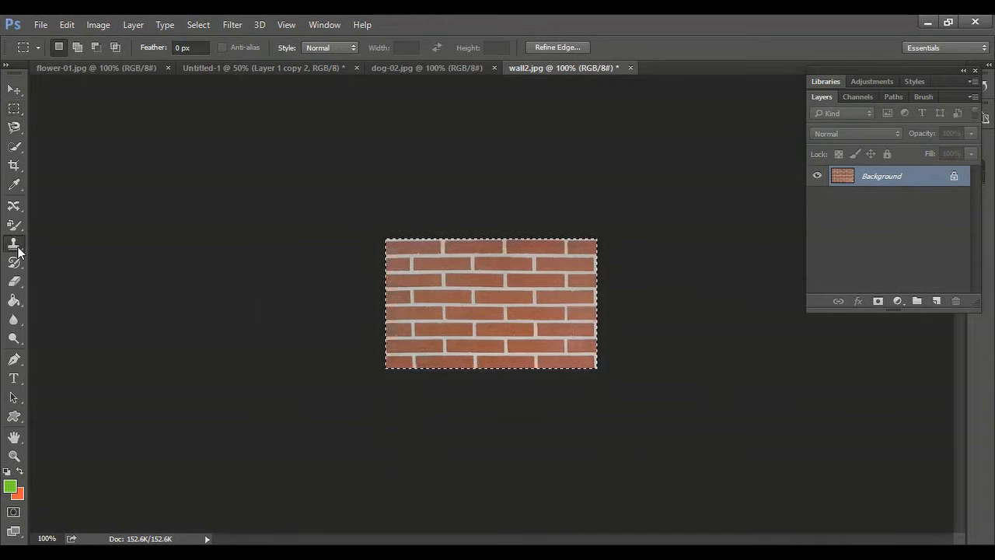
{"action": "left_click_drag", "start_coordinate": [19, 252], "coordinate": [76, 261]}
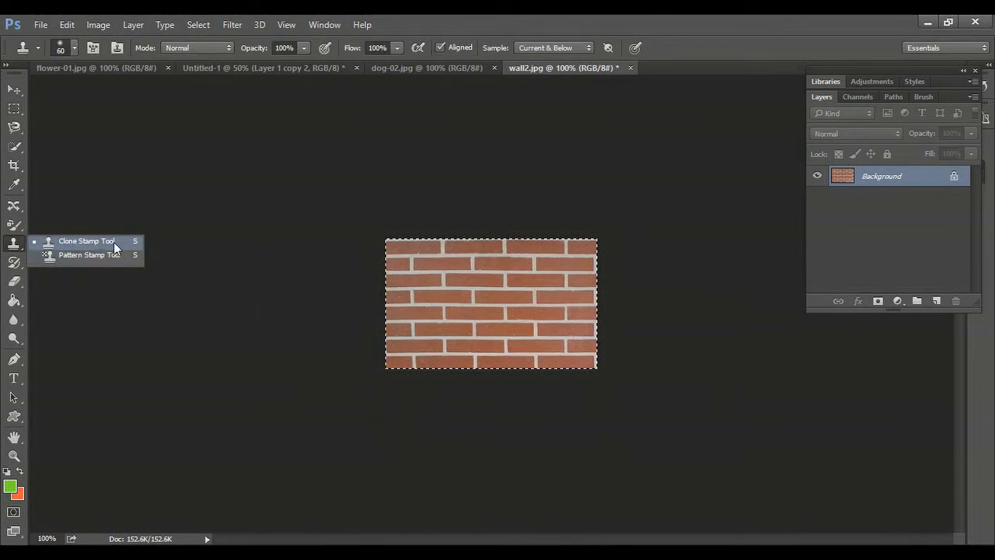
{"action": "left_click", "coordinate": [110, 257]}
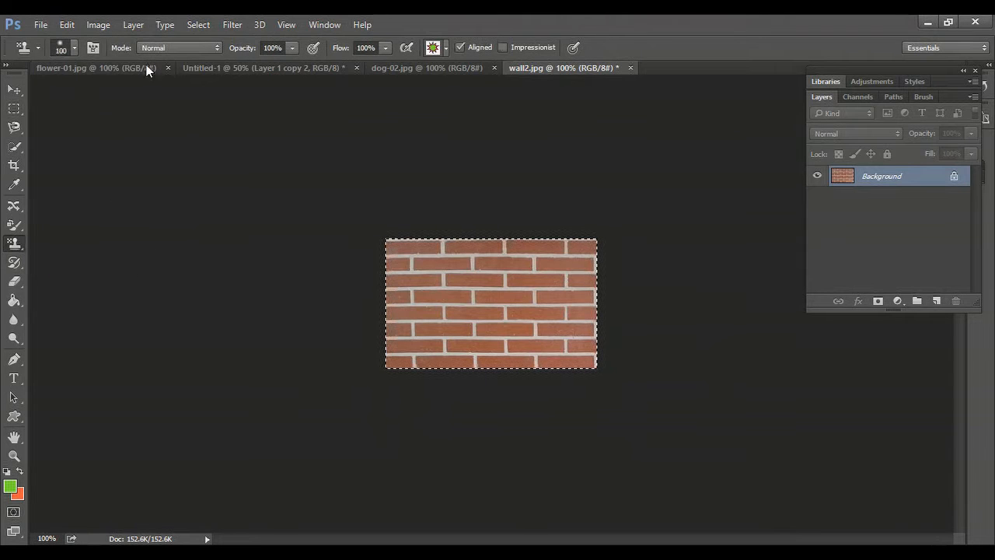
{"action": "left_click", "coordinate": [68, 25]}
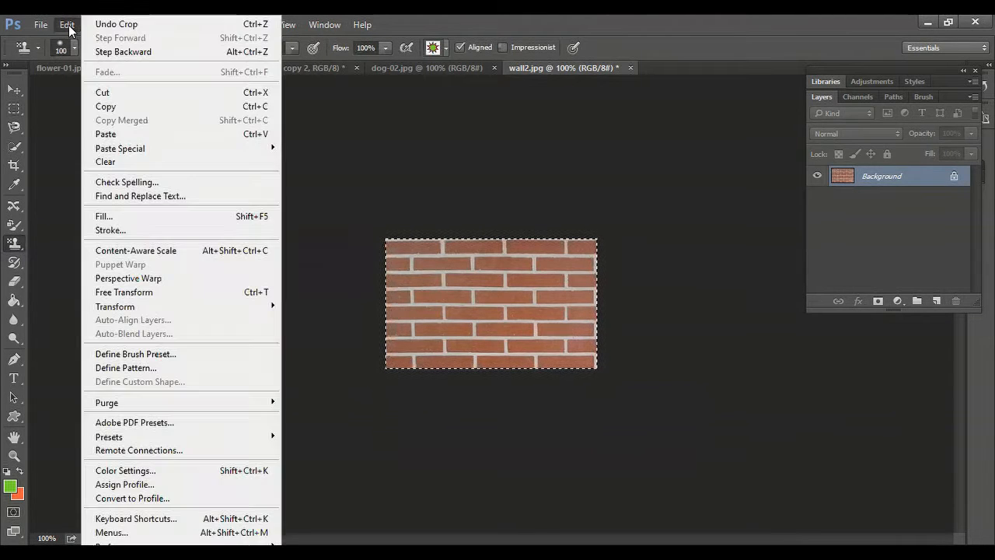
{"action": "left_click", "coordinate": [136, 368]}
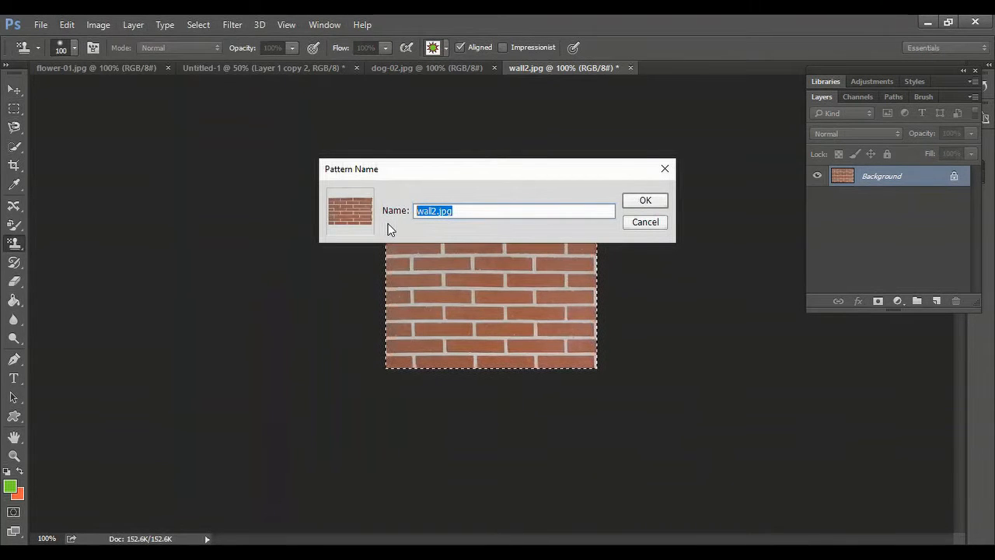
{"action": "type", "text": "my pattern-01"}
{"action": "left_click", "coordinate": [658, 204]}
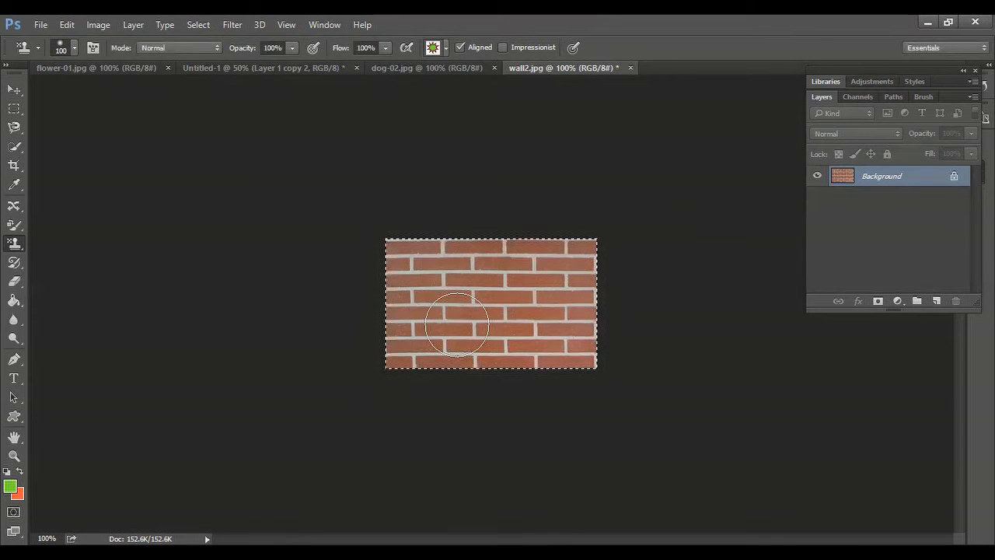
- Delete the three brick tile layers from the Untitled-1 document
{"action": "left_click", "coordinate": [221, 68]}
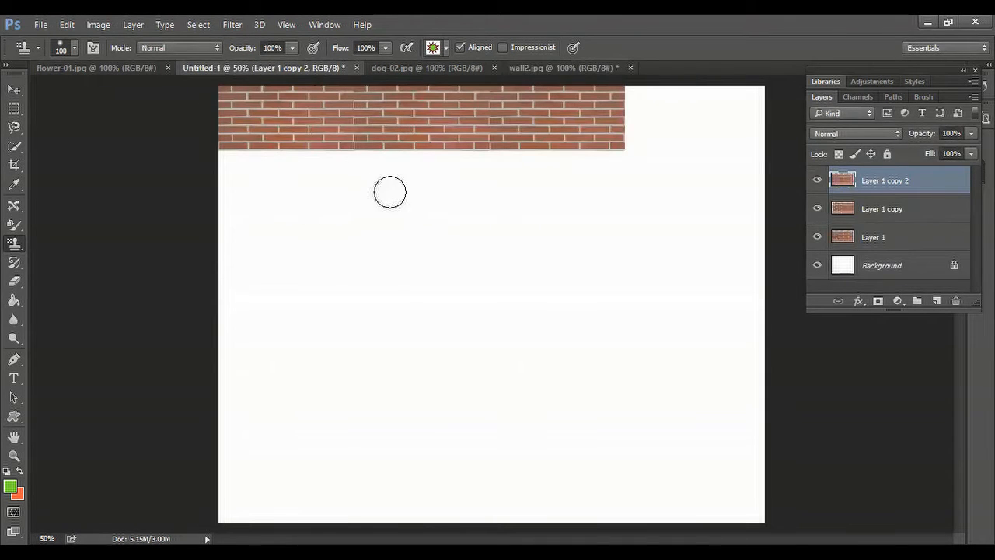
{"action": "left_click", "coordinate": [15, 91]}
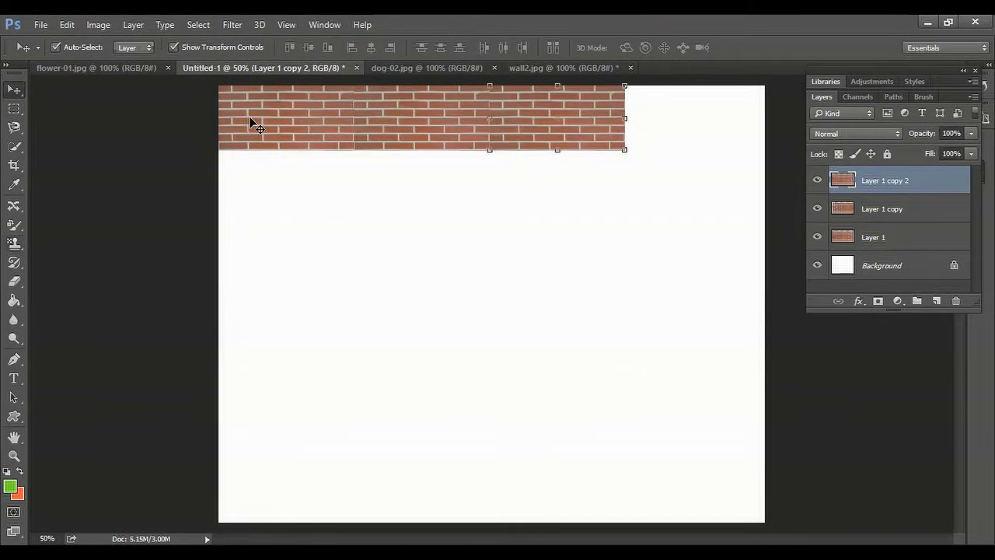
{"action": "left_click", "coordinate": [250, 121]}
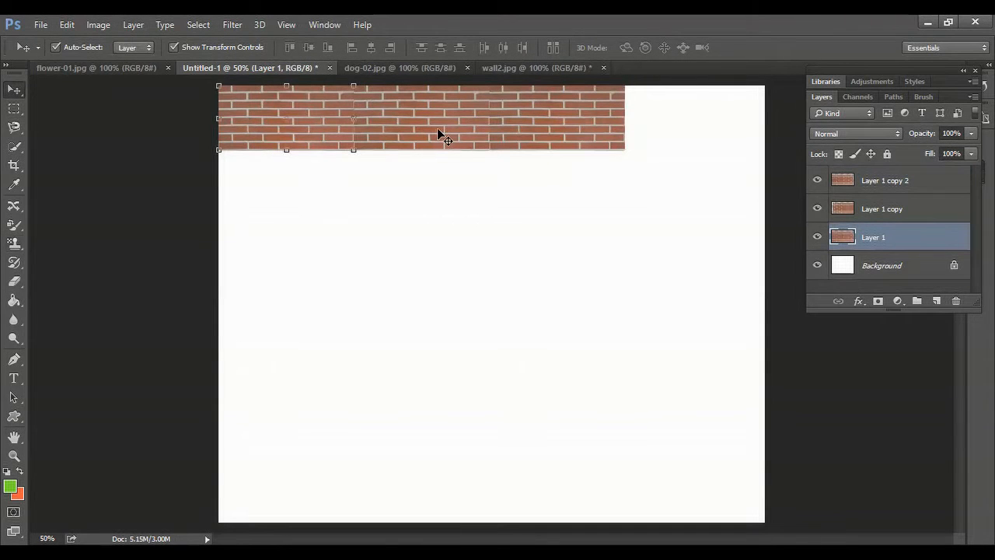
{"action": "key", "text": "Delete"}
{"action": "left_click", "coordinate": [473, 132]}
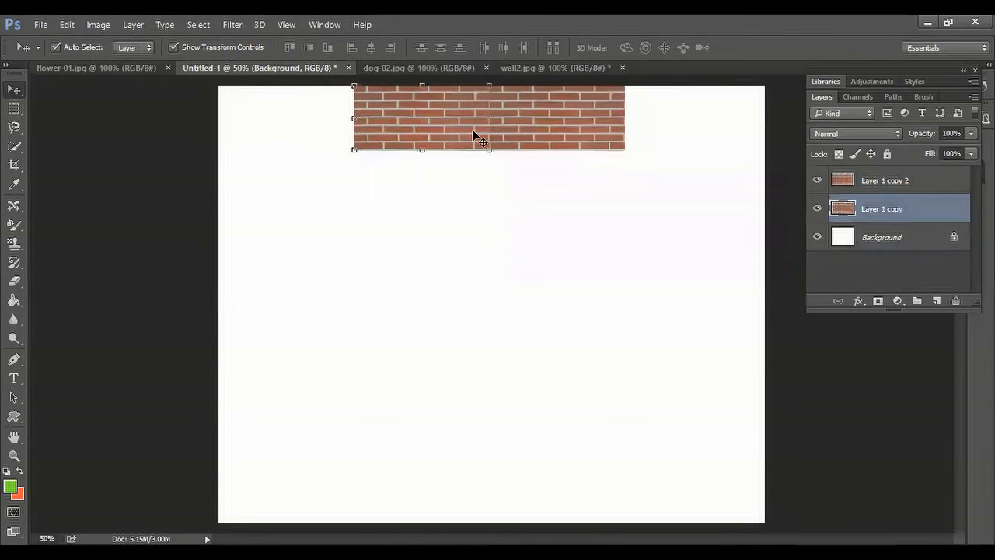
{"action": "key", "text": "Delete"}
{"action": "left_click", "coordinate": [500, 128]}
{"action": "key", "text": "Delete"}
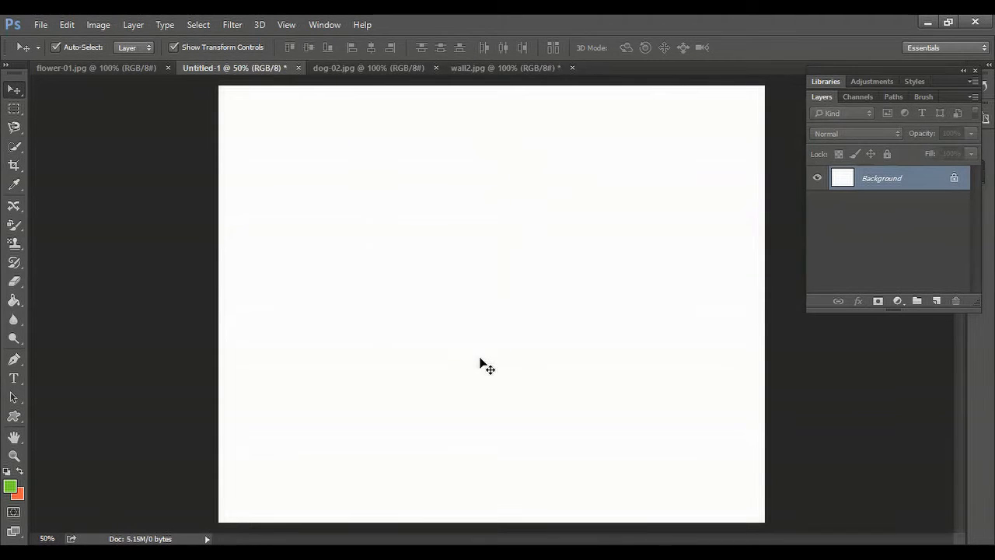
- Set up the Pattern Stamp tool with a brush size of 300 and the newly defined brick pattern
{"action": "left_click", "coordinate": [18, 246]}
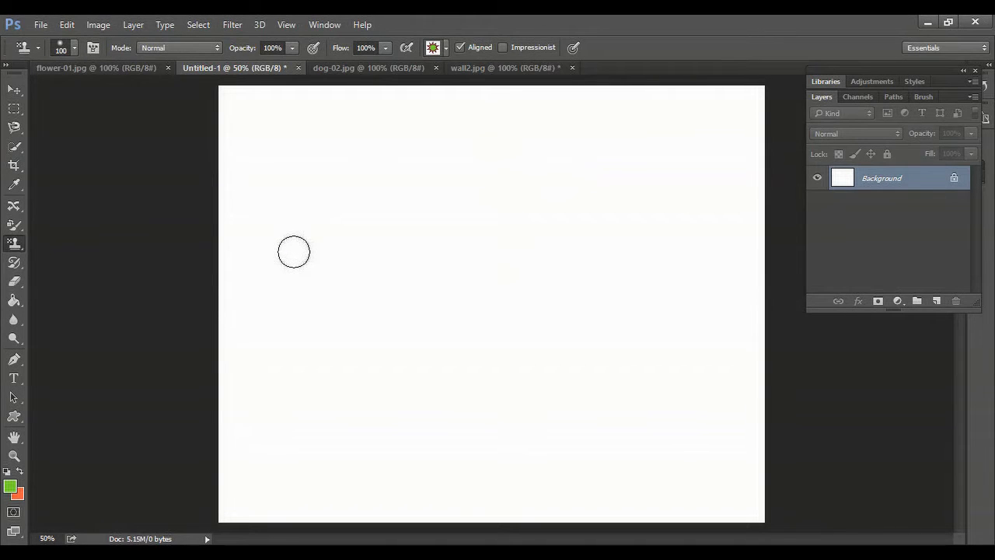
{"action": "key", "text": "bracketright"}
{"action": "key", "text": "bracketright"}
{"action": "key", "text": "bracketright"}
{"action": "key", "text": "bracketright"}
{"action": "key", "text": "bracketright"}
{"action": "key", "text": "bracketright"}
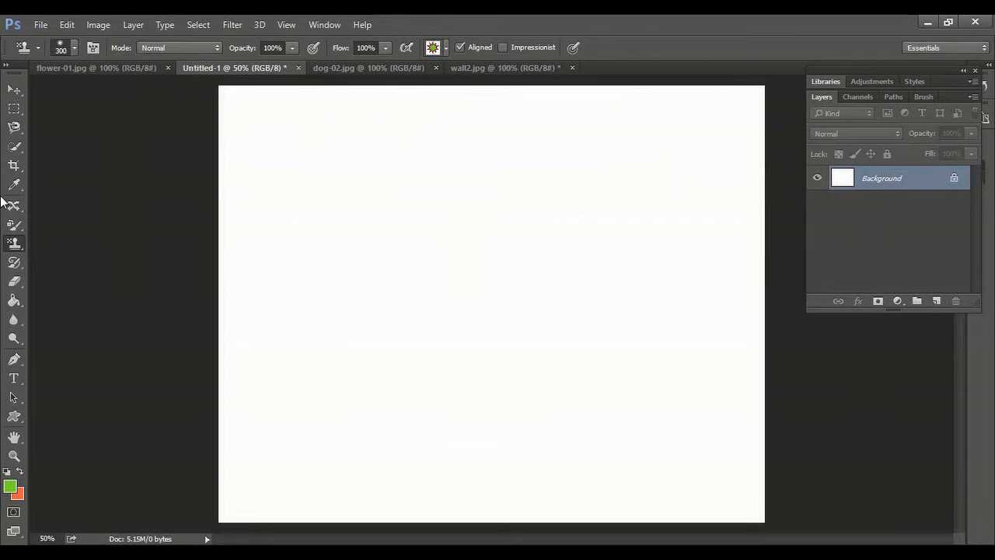
{"action": "left_click", "coordinate": [443, 47]}
{"action": "scroll", "coordinate": [500, 117], "scroll_direction": "down", "scroll_amount": 1}
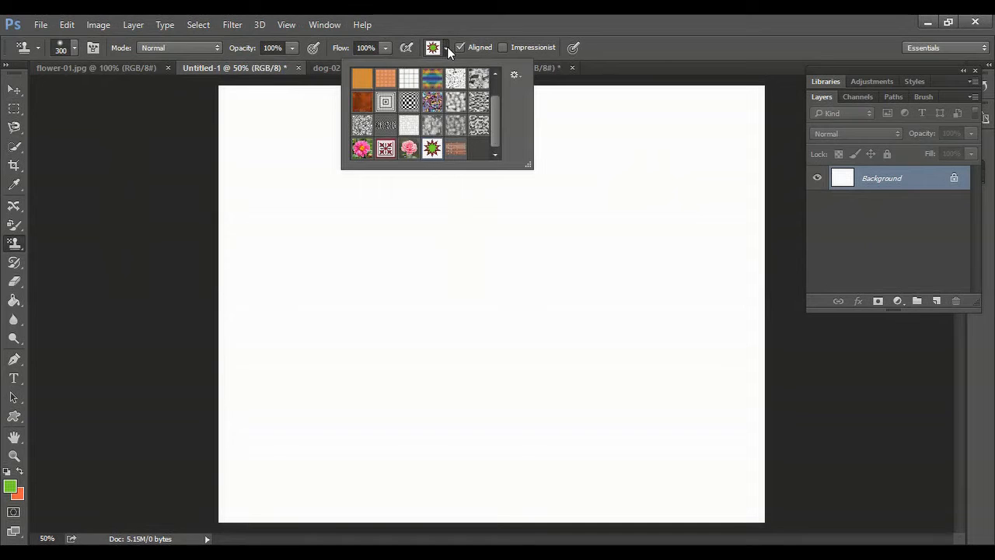
{"action": "left_click", "coordinate": [456, 149]}
{"action": "left_click", "coordinate": [301, 255]}
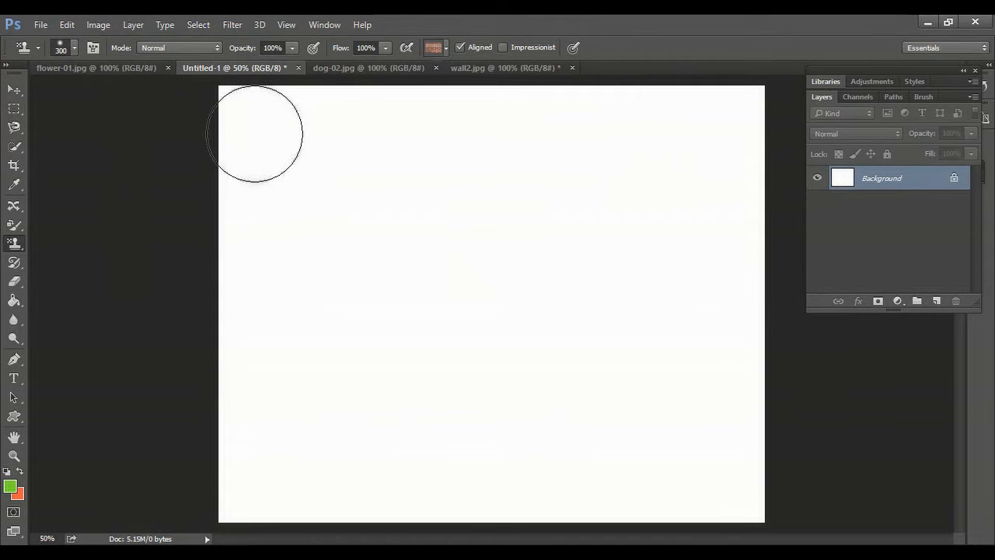
- Paint the brick pattern across the blank canvas with the Pattern Stamp tool and undo the painting
{"action": "mouse_move", "coordinate": [295, 133]}
{"action": "left_mouse_down"}
{"action": "mouse_move", "coordinate": [728, 135]}
{"action": "mouse_move", "coordinate": [732, 213]}
{"action": "mouse_move", "coordinate": [234, 217]}
{"action": "mouse_move", "coordinate": [245, 298]}
{"action": "mouse_move", "coordinate": [507, 292]}
{"action": "mouse_move", "coordinate": [705, 314]}
{"action": "mouse_move", "coordinate": [704, 133]}
{"action": "mouse_move", "coordinate": [730, 142]}
{"action": "mouse_move", "coordinate": [751, 283]}
{"action": "mouse_move", "coordinate": [743, 354]}
{"action": "mouse_move", "coordinate": [274, 357]}
{"action": "mouse_move", "coordinate": [222, 396]}
{"action": "mouse_move", "coordinate": [293, 436]}
{"action": "mouse_move", "coordinate": [416, 455]}
{"action": "mouse_move", "coordinate": [735, 447]}
{"action": "mouse_move", "coordinate": [739, 395]}
{"action": "mouse_move", "coordinate": [647, 427]}
{"action": "mouse_move", "coordinate": [612, 315]}
{"action": "mouse_move", "coordinate": [658, 294]}
{"action": "mouse_move", "coordinate": [577, 355]}
{"action": "mouse_move", "coordinate": [444, 370]}
{"action": "mouse_move", "coordinate": [296, 410]}
{"action": "mouse_move", "coordinate": [239, 90]}
{"action": "mouse_move", "coordinate": [738, 102]}
{"action": "mouse_move", "coordinate": [747, 183]}
{"action": "mouse_move", "coordinate": [741, 382]}
{"action": "mouse_move", "coordinate": [732, 427]}
{"action": "mouse_move", "coordinate": [675, 462]}
{"action": "mouse_move", "coordinate": [397, 466]}
{"action": "mouse_move", "coordinate": [207, 424]}
{"action": "left_mouse_up"}
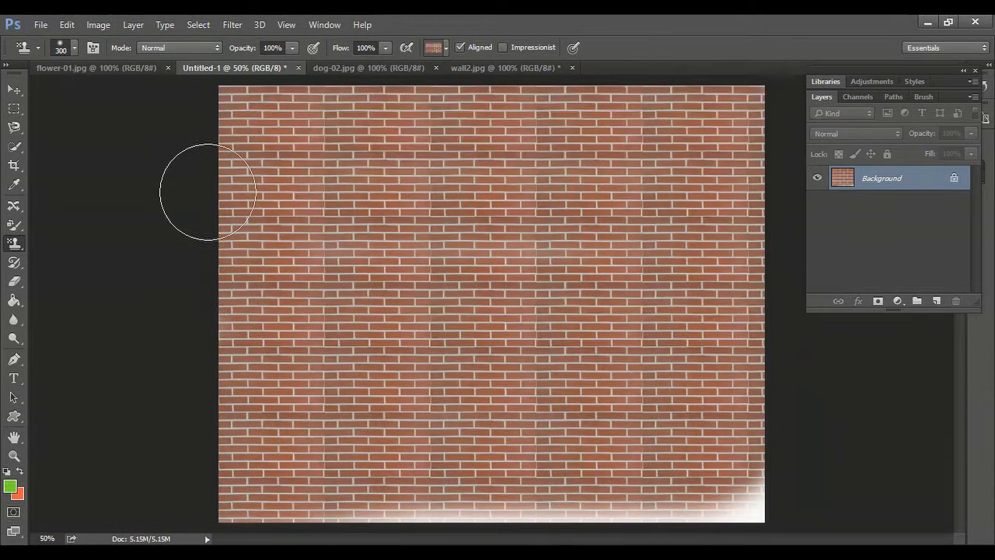
{"action": "key", "text": "ctrl+z"}
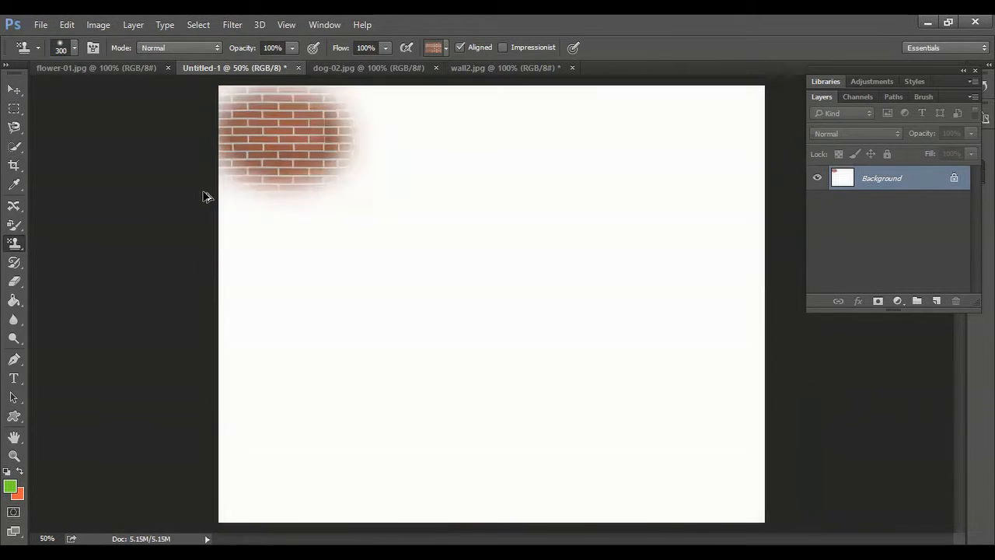
{"action": "key", "text": "ctrl+alt+z"}
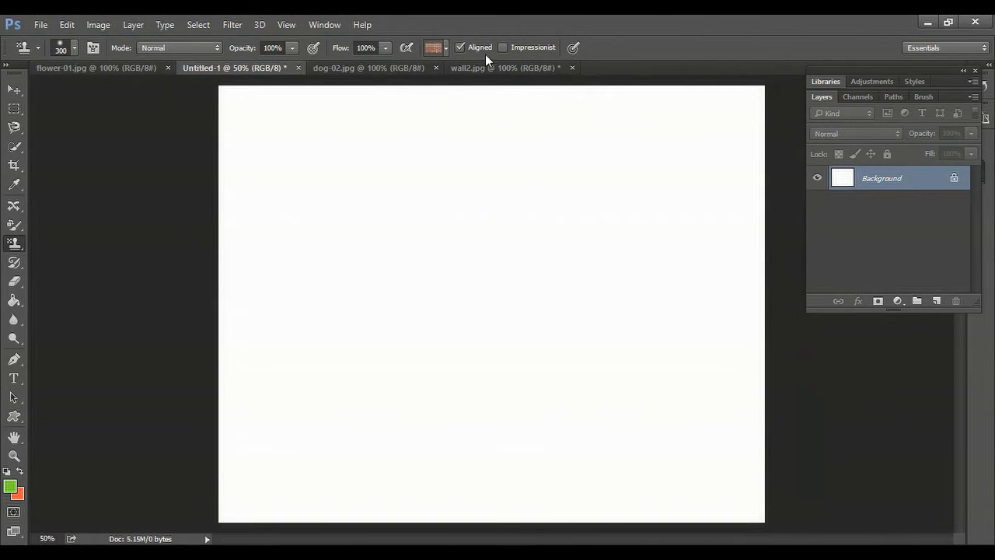
- Switch to the flower-01.jpg document and reduce the Pattern Stamp brush size to 100
{"action": "left_click", "coordinate": [95, 68]}
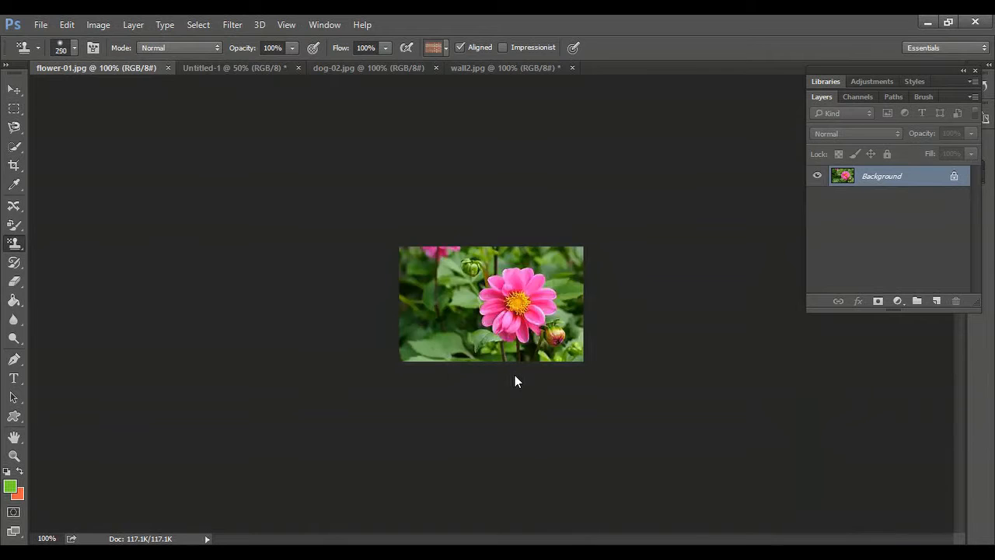
{"action": "key", "text": "bracketleft"}
{"action": "key", "text": "bracketleft"}
{"action": "key", "text": "bracketleft"}
{"action": "key", "text": "bracketleft"}
{"action": "key", "text": "bracketleft"}
{"action": "key", "text": "bracketleft"}
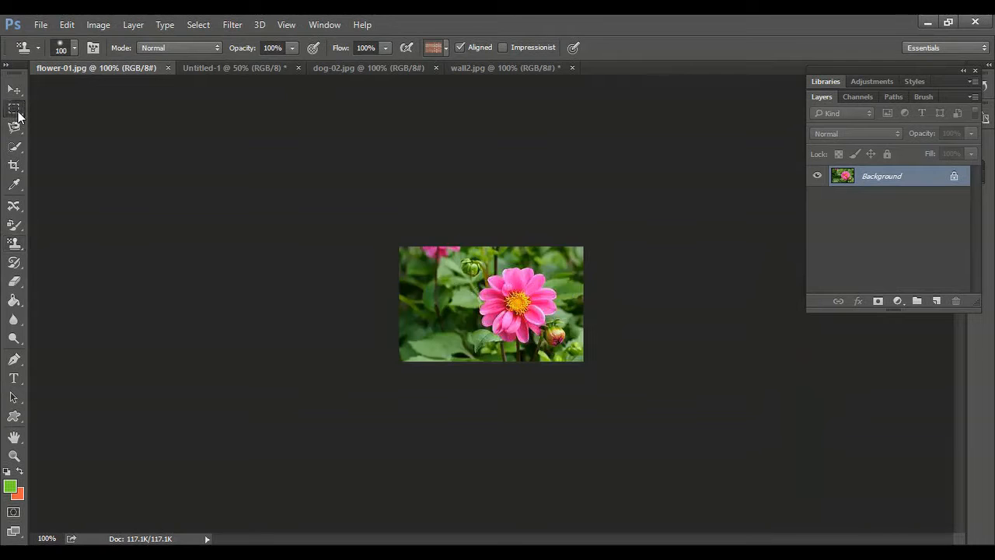
- Draw a square selection around the pink flower with the Rectangular Marquee tool
{"action": "left_click_drag", "start_coordinate": [18, 115], "coordinate": [109, 109]}
{"action": "left_click", "coordinate": [110, 106]}
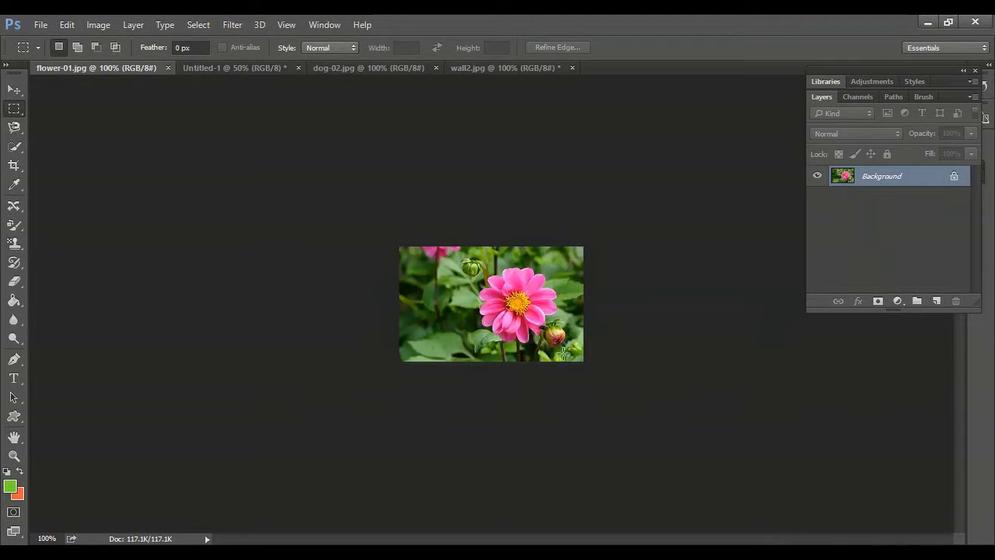
{"action": "left_click_drag", "start_coordinate": [465, 259], "coordinate": [556, 351]}
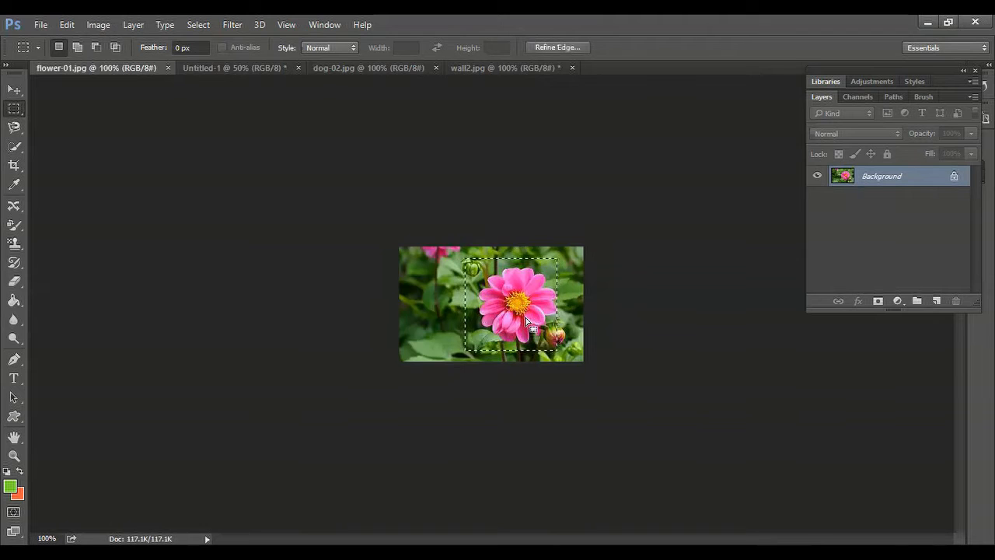
{"action": "left_click", "coordinate": [611, 285]}
{"action": "left_click_drag", "start_coordinate": [539, 281], "coordinate": [585, 305]}
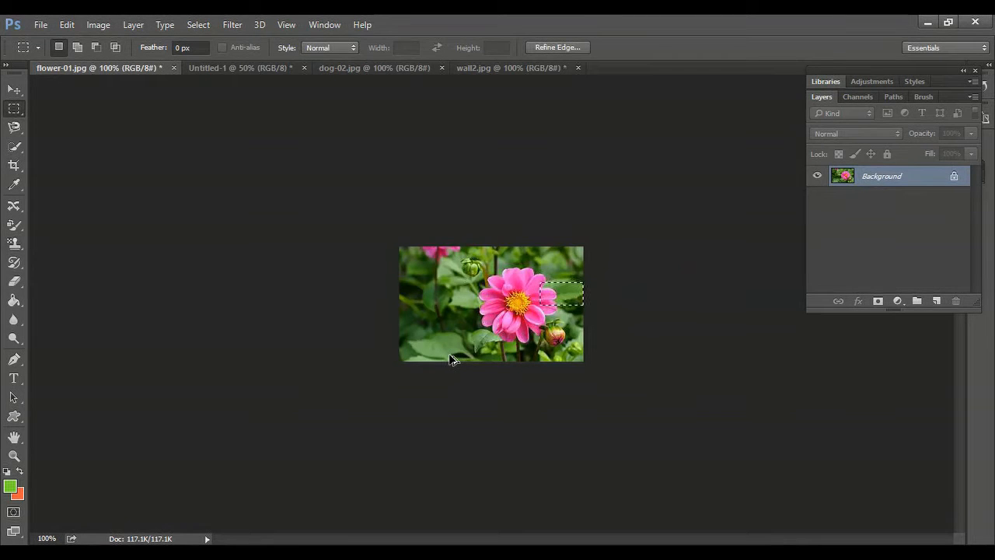
{"action": "key", "text": "ctrl+alt+z"}
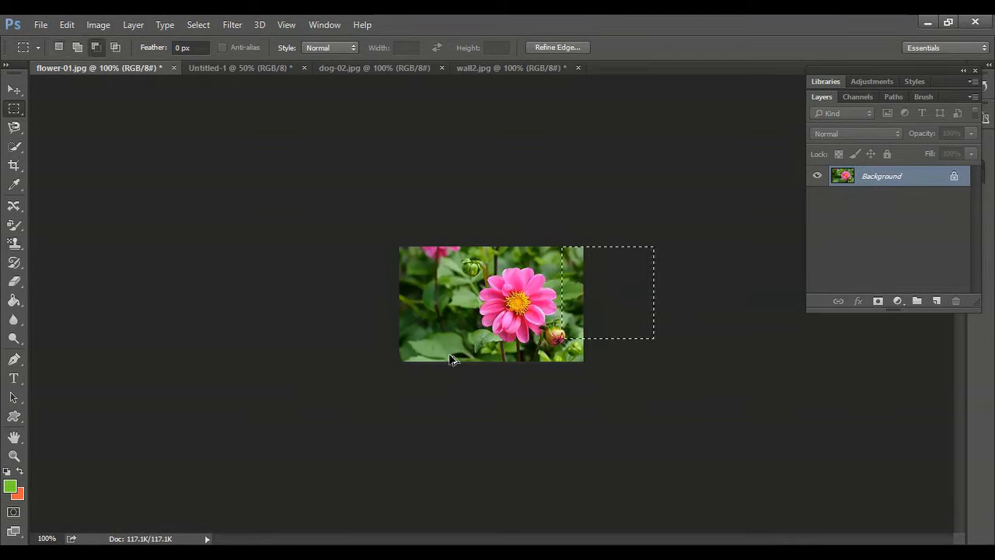
{"action": "right_click", "coordinate": [604, 294]}
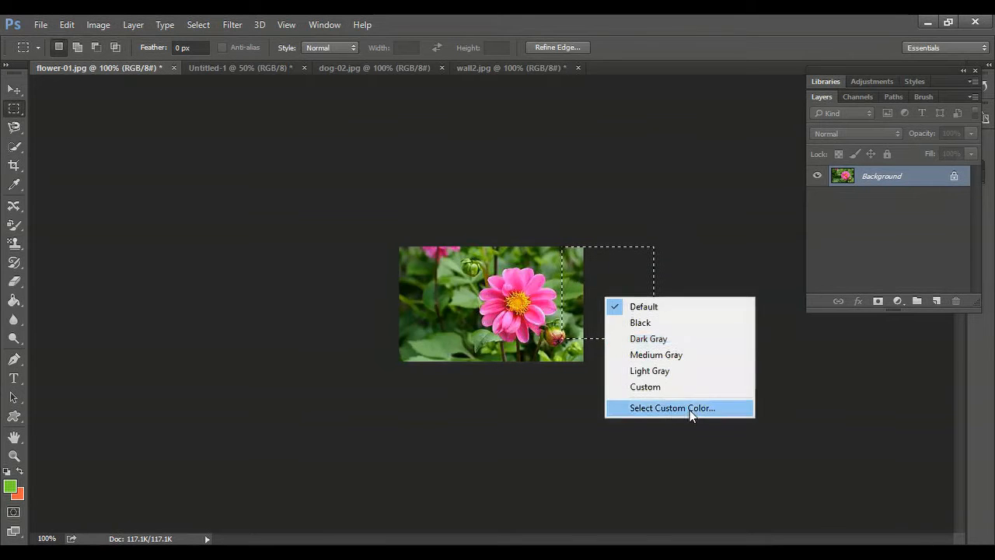
{"action": "left_click", "coordinate": [540, 384]}
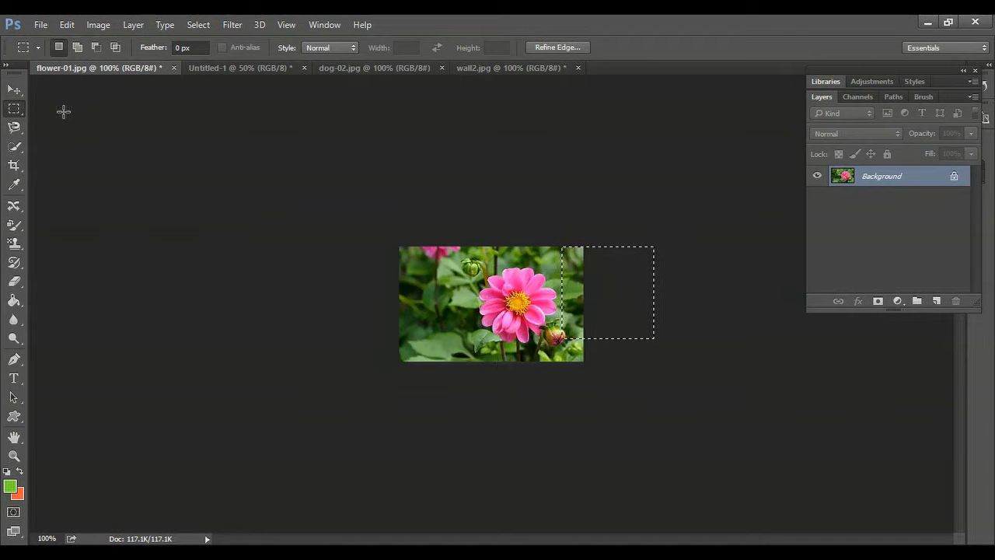
- Try to move the displaced square selection beside the flower with the Move tool
{"action": "left_click", "coordinate": [14, 90]}
{"action": "mouse_move", "coordinate": [618, 297]}
{"action": "left_mouse_down"}
{"action": "mouse_move", "coordinate": [492, 314]}
{"action": "mouse_move", "coordinate": [602, 293]}
{"action": "left_mouse_up"}
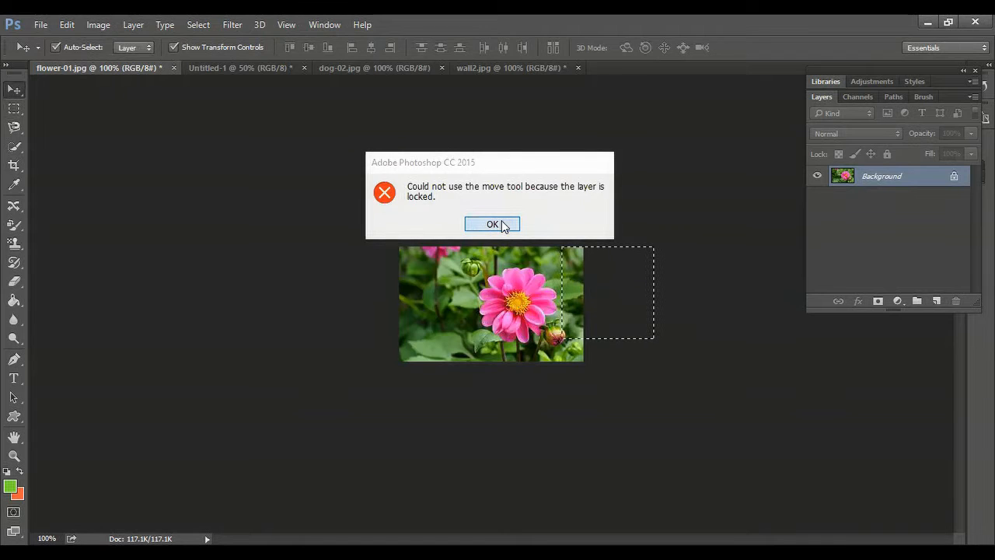
{"action": "left_click", "coordinate": [504, 226]}
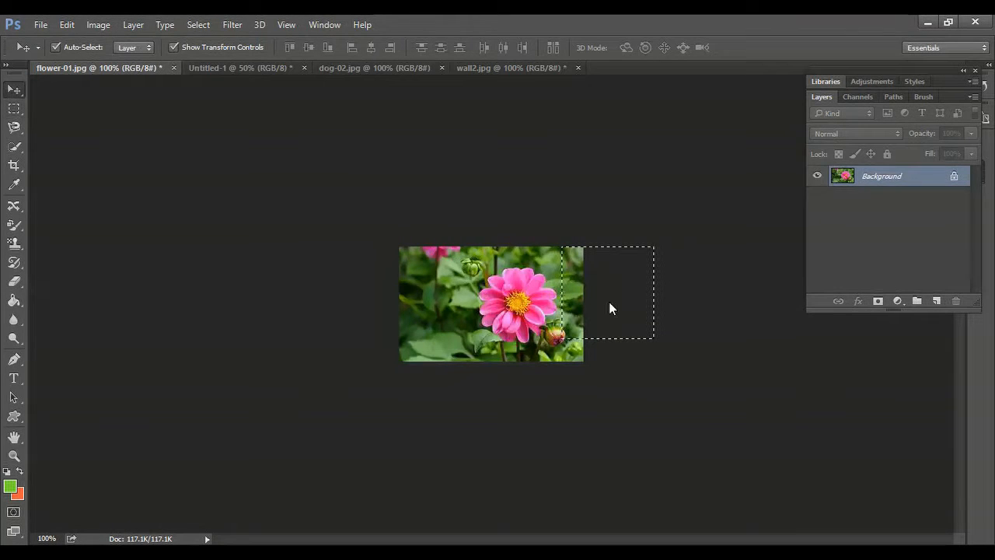
- Try again to move the square selection beside the flower with the Move tool and clear that selection
{"action": "left_click", "coordinate": [609, 303]}
{"action": "left_click", "coordinate": [495, 224]}
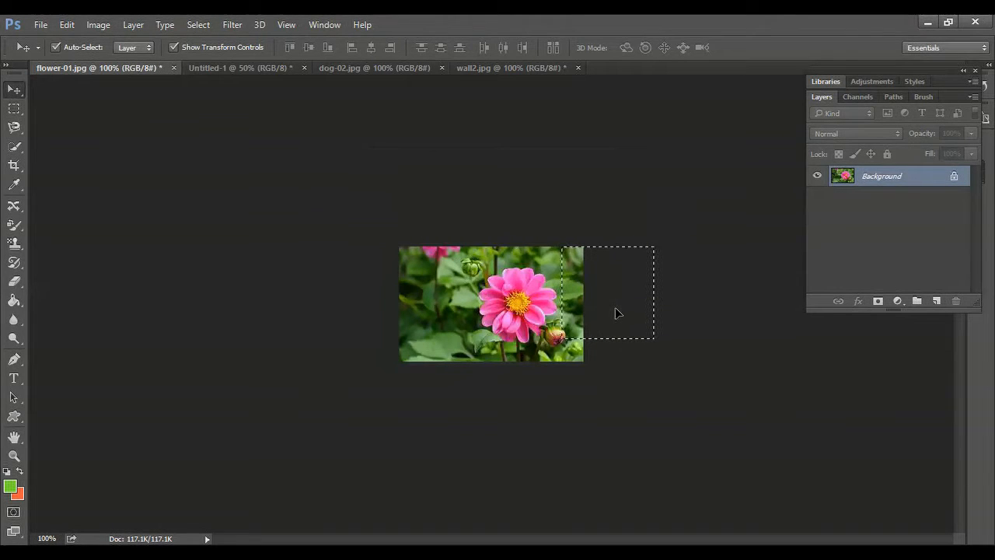
{"action": "left_click", "coordinate": [571, 322]}
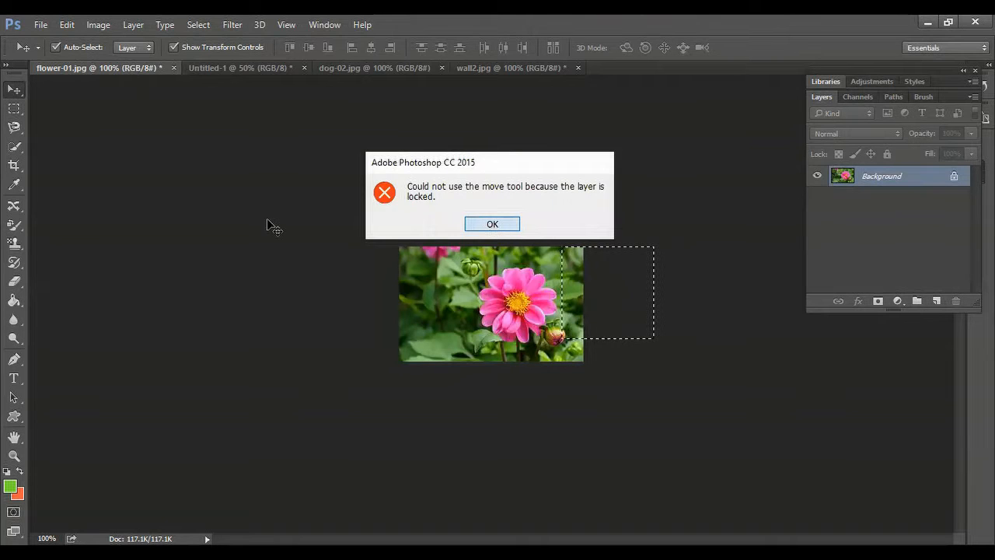
{"action": "key", "text": "Return"}
{"action": "key", "text": "ctrl+d"}
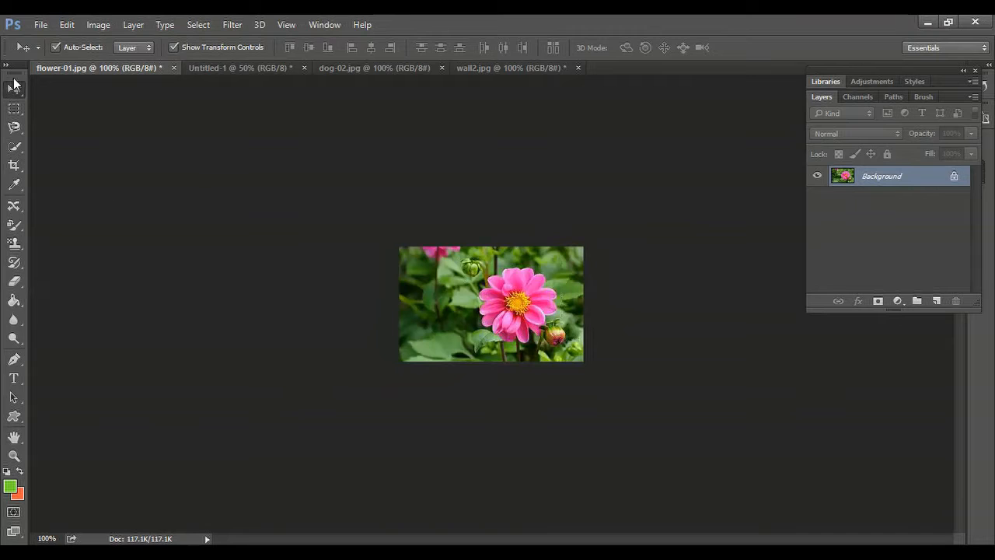
- Draw a new square selection around the pink flower with the Rectangular Marquee tool
{"action": "left_click", "coordinate": [16, 109]}
{"action": "right_click", "coordinate": [18, 113]}
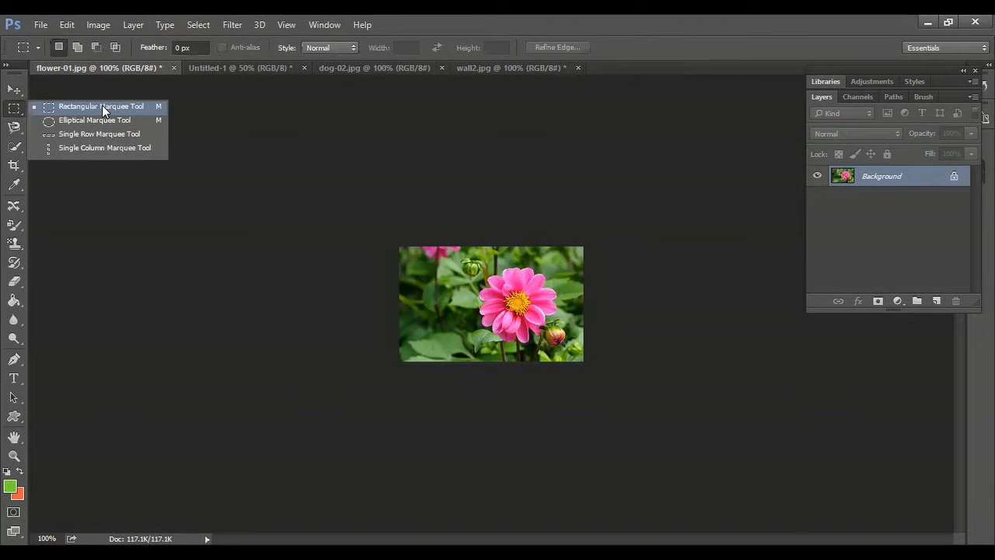
{"action": "left_click", "coordinate": [103, 107]}
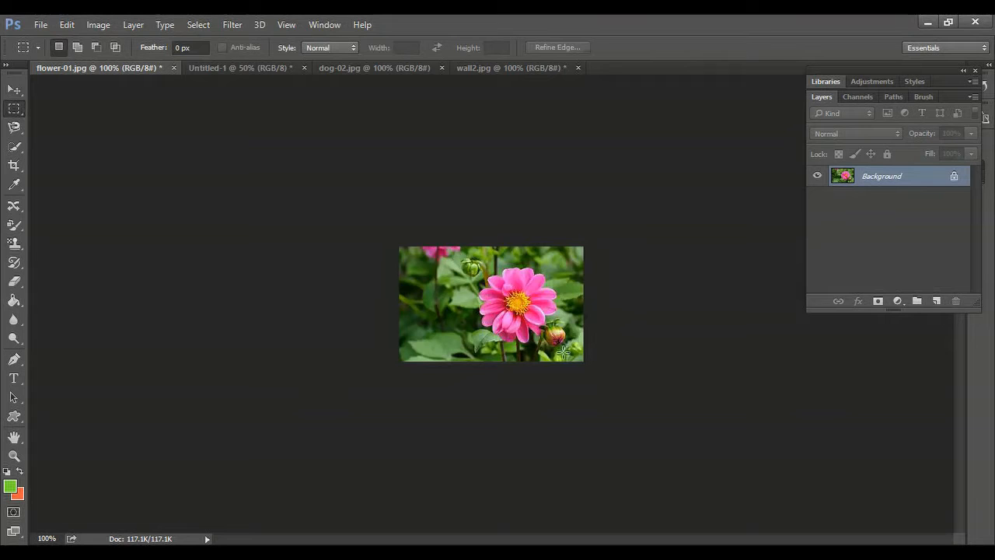
{"action": "left_click_drag", "start_coordinate": [460, 258], "coordinate": [584, 352]}
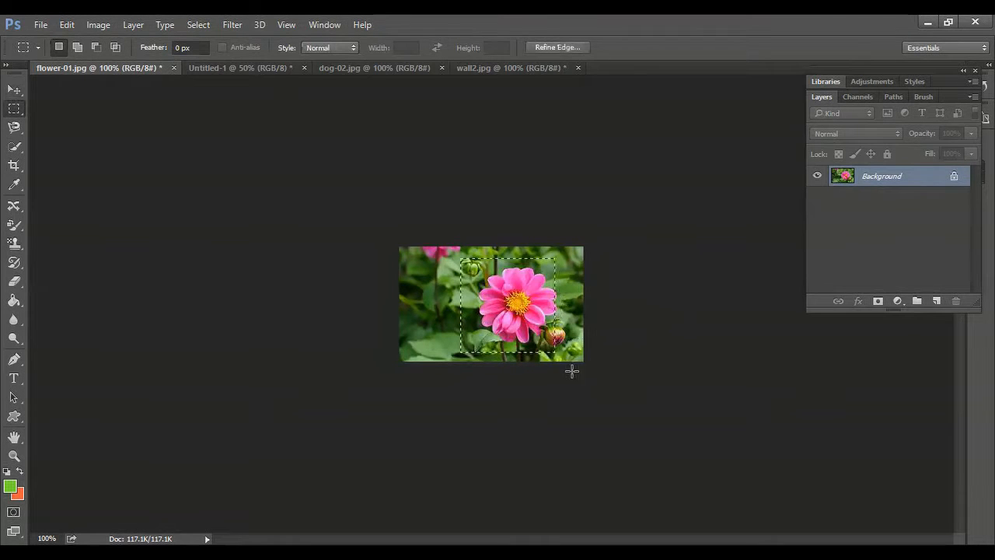
- Reposition the selection with Transform Selection so it is centred on the flower at X 162 px, Y 79 px
{"action": "right_click", "coordinate": [503, 302]}
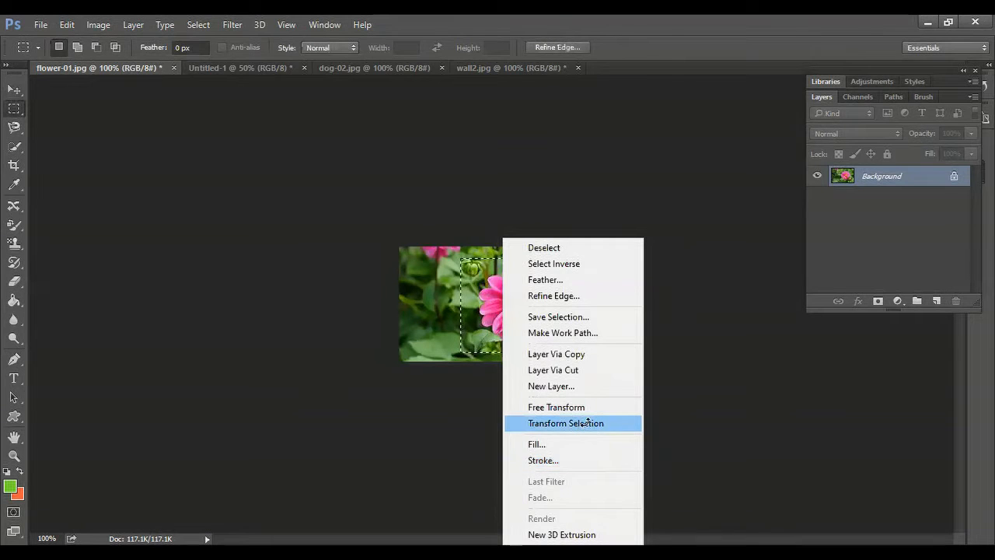
{"action": "left_click", "coordinate": [587, 422]}
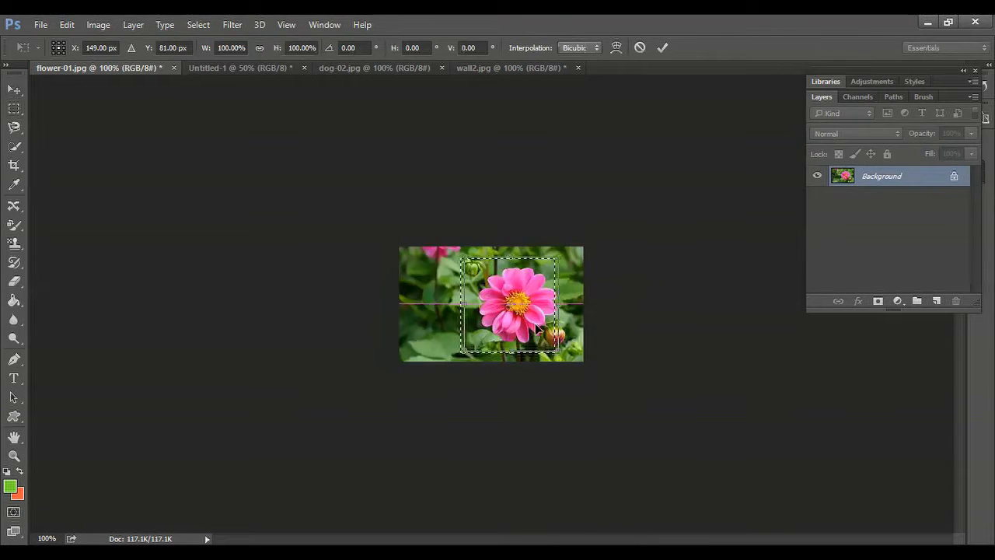
{"action": "left_click_drag", "start_coordinate": [536, 327], "coordinate": [546, 325]}
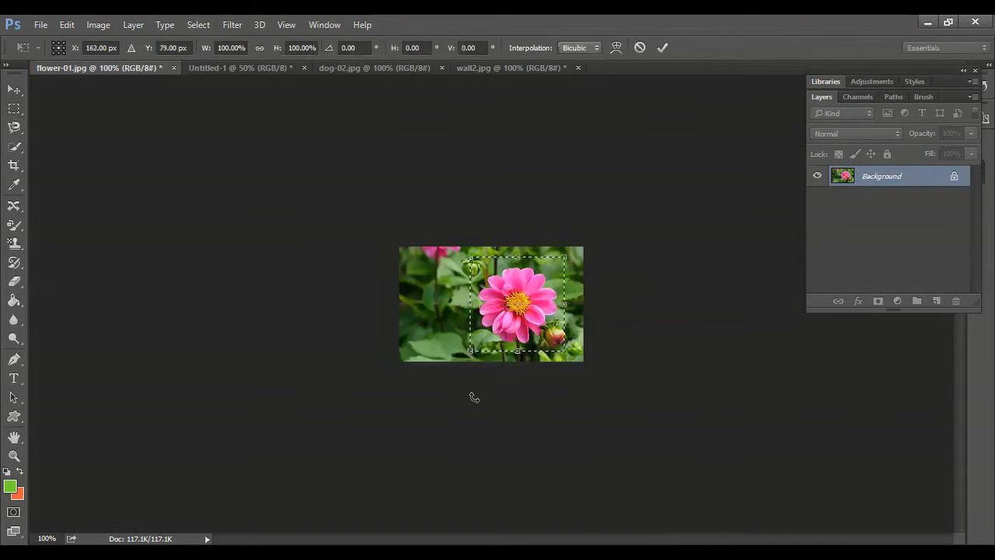
{"action": "left_click", "coordinate": [662, 48]}
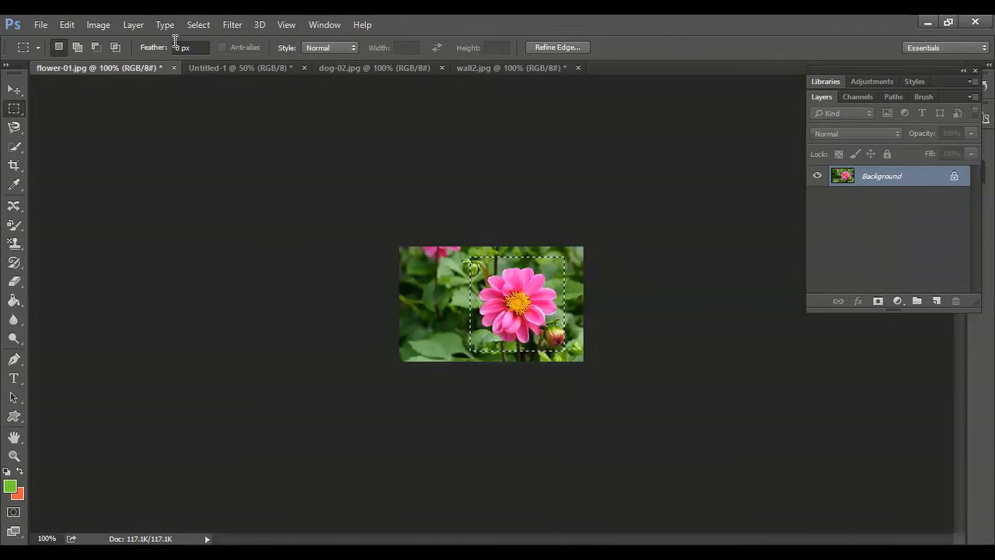
- Crop the image to the flower selection and define it as a pattern named flower-01.jpg
{"action": "left_click", "coordinate": [104, 27]}
{"action": "left_click", "coordinate": [139, 168]}
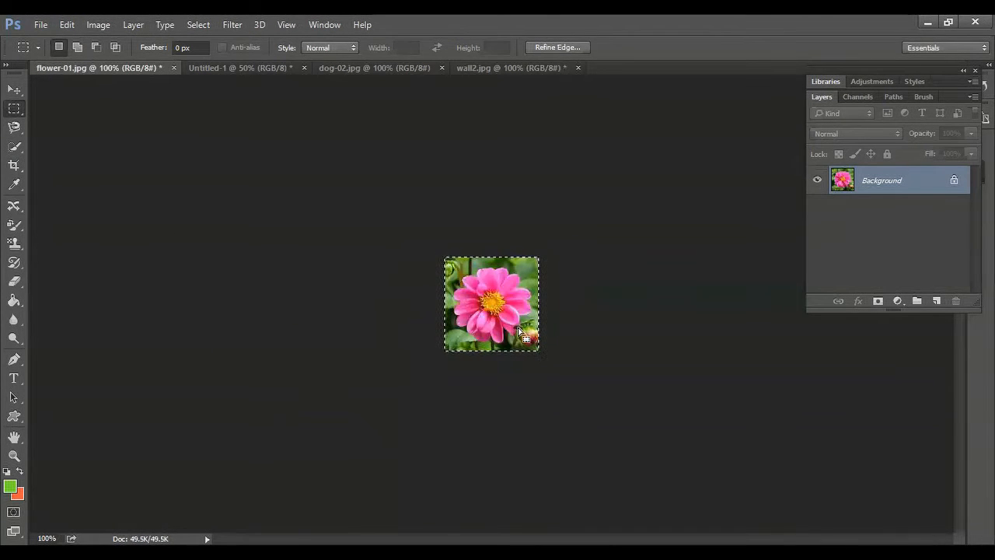
{"action": "left_click", "coordinate": [68, 25]}
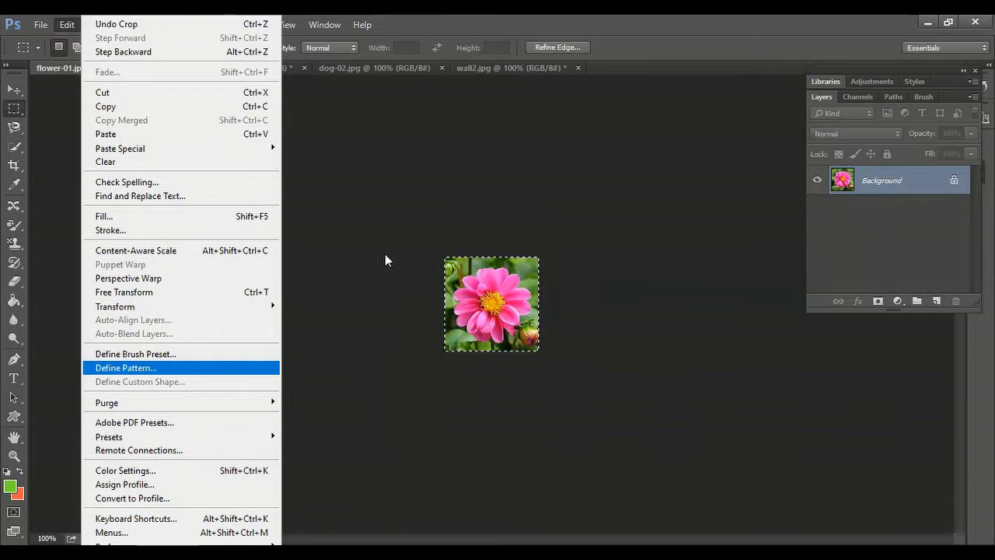
{"action": "key", "text": "Return"}
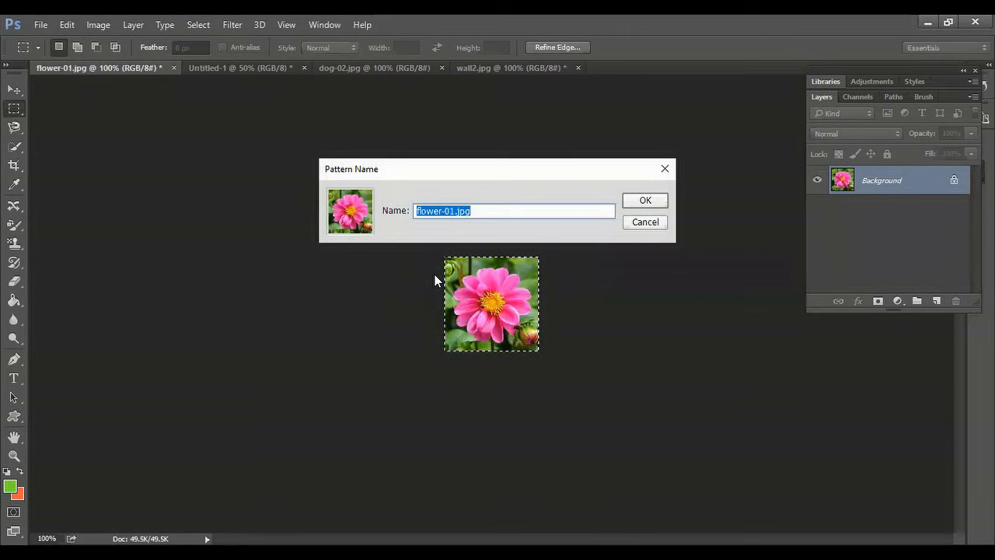
{"action": "left_click", "coordinate": [646, 201]}
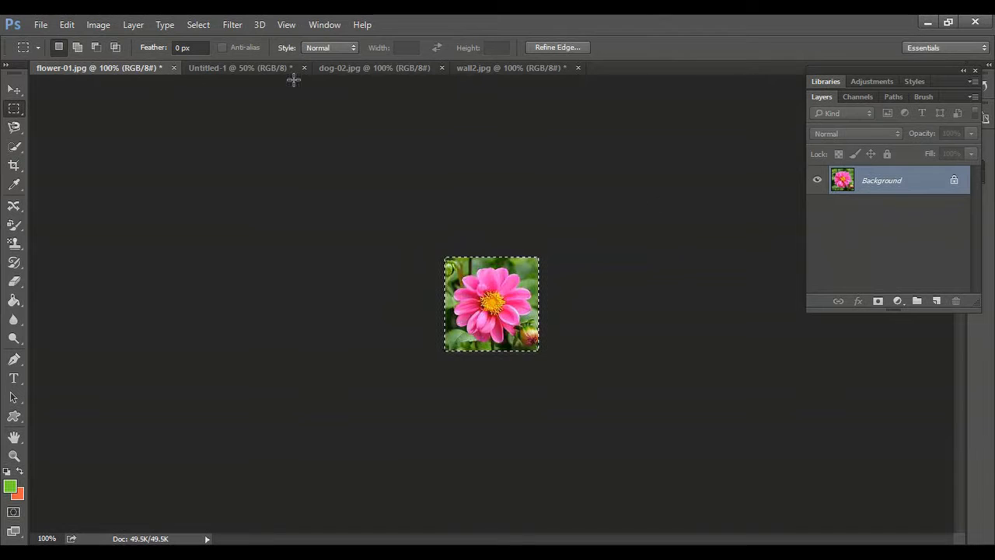
- Switch to the Untitled-1 document and load the new flower pattern into the Pattern Stamp tool
{"action": "left_click", "coordinate": [217, 68]}
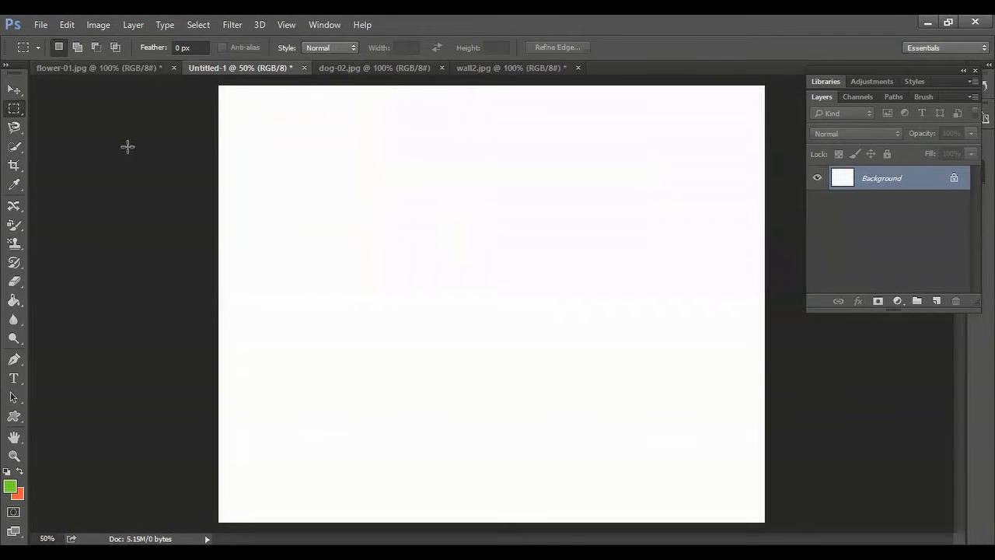
{"action": "left_click", "coordinate": [20, 250]}
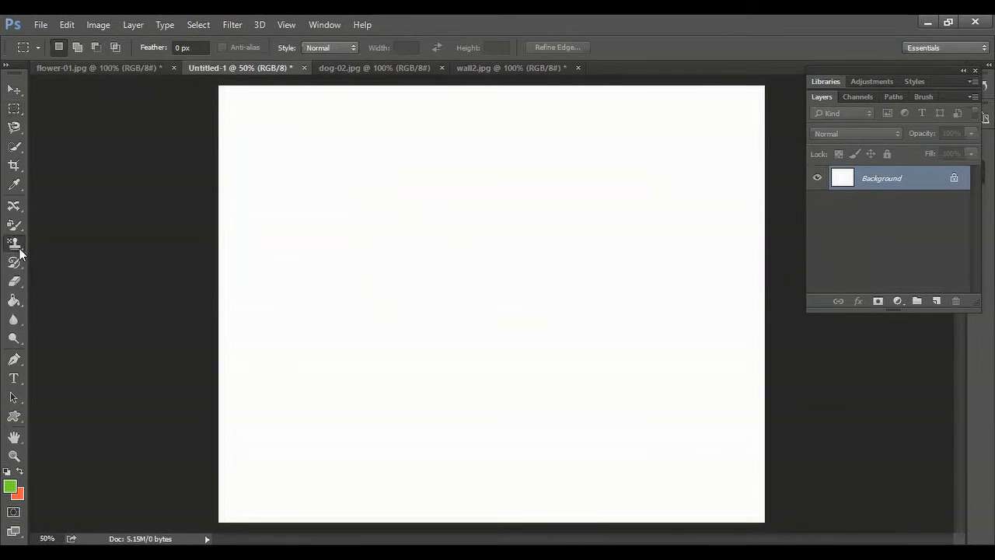
{"action": "left_click", "coordinate": [19, 250]}
{"action": "left_click", "coordinate": [77, 253]}
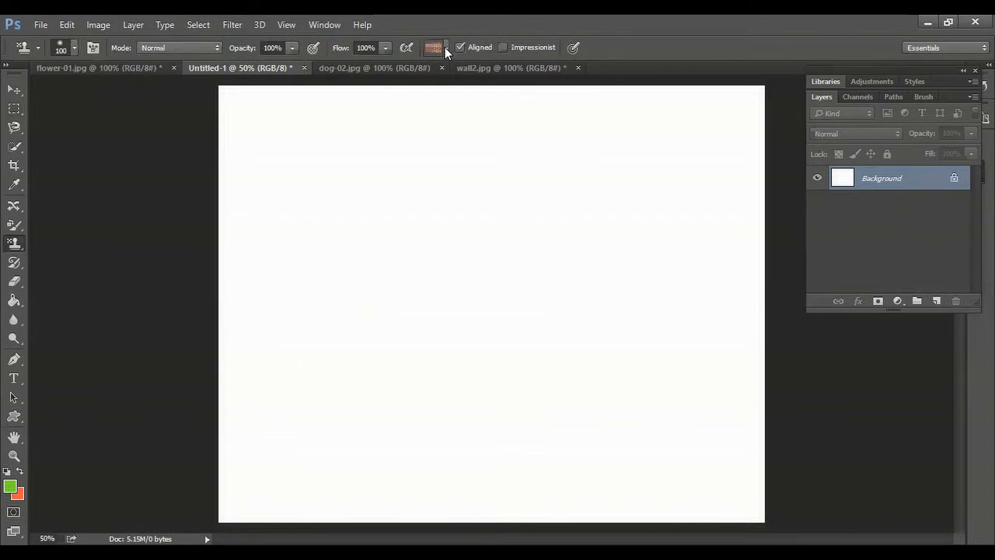
{"action": "left_click", "coordinate": [446, 48]}
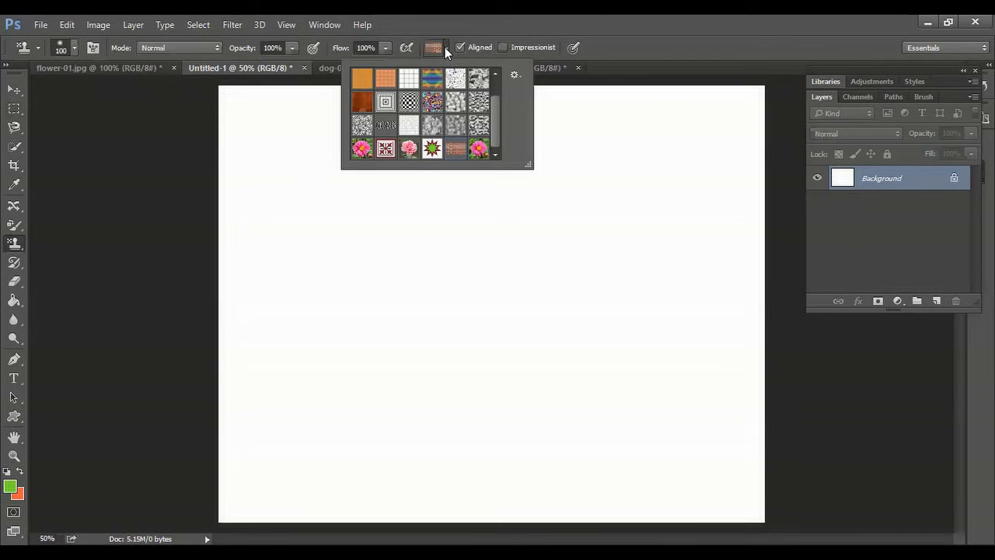
{"action": "left_click", "coordinate": [479, 150]}
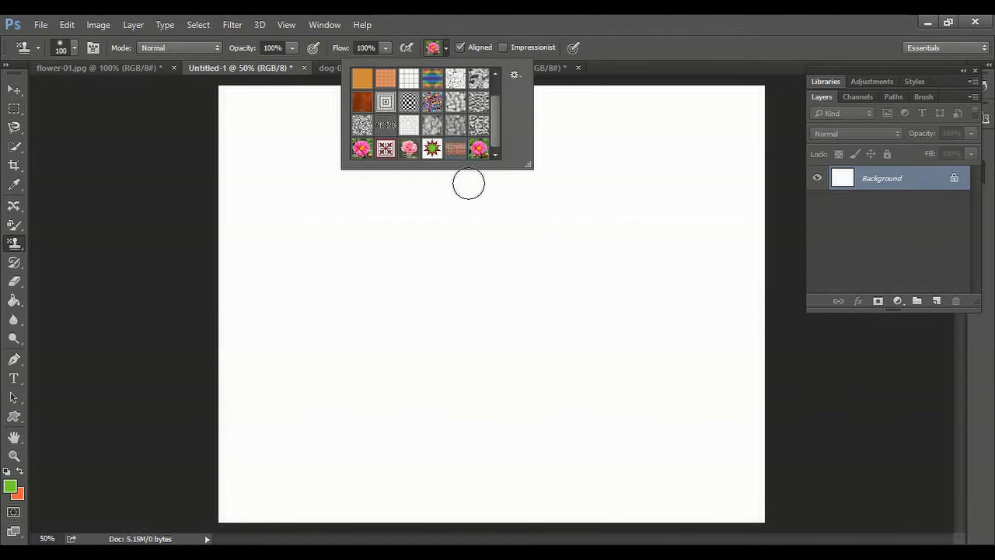
{"action": "left_click", "coordinate": [628, 29]}
- Paint the flower pattern over the blank canvas, enlarging the brush to 500 to cover the remaining area
{"action": "mouse_move", "coordinate": [226, 96]}
{"action": "left_mouse_down"}
{"action": "mouse_move", "coordinate": [320, 139]}
{"action": "mouse_move", "coordinate": [366, 122]}
{"action": "mouse_move", "coordinate": [272, 108]}
{"action": "mouse_move", "coordinate": [483, 124]}
{"action": "mouse_move", "coordinate": [256, 166]}
{"action": "mouse_move", "coordinate": [245, 99]}
{"action": "mouse_move", "coordinate": [236, 210]}
{"action": "mouse_move", "coordinate": [217, 175]}
{"action": "mouse_move", "coordinate": [288, 200]}
{"action": "mouse_move", "coordinate": [481, 203]}
{"action": "mouse_move", "coordinate": [282, 171]}
{"action": "mouse_move", "coordinate": [312, 167]}
{"action": "mouse_move", "coordinate": [413, 209]}
{"action": "mouse_move", "coordinate": [305, 171]}
{"action": "mouse_move", "coordinate": [249, 103]}
{"action": "mouse_move", "coordinate": [489, 97]}
{"action": "mouse_move", "coordinate": [524, 126]}
{"action": "mouse_move", "coordinate": [515, 256]}
{"action": "mouse_move", "coordinate": [508, 106]}
{"action": "mouse_move", "coordinate": [508, 206]}
{"action": "mouse_move", "coordinate": [487, 249]}
{"action": "mouse_move", "coordinate": [141, 240]}
{"action": "mouse_move", "coordinate": [355, 265]}
{"action": "mouse_move", "coordinate": [268, 232]}
{"action": "mouse_move", "coordinate": [239, 121]}
{"action": "mouse_move", "coordinate": [229, 138]}
{"action": "mouse_move", "coordinate": [305, 215]}
{"action": "mouse_move", "coordinate": [459, 182]}
{"action": "mouse_move", "coordinate": [476, 200]}
{"action": "mouse_move", "coordinate": [348, 257]}
{"action": "mouse_move", "coordinate": [386, 289]}
{"action": "mouse_move", "coordinate": [517, 288]}
{"action": "mouse_move", "coordinate": [527, 111]}
{"action": "mouse_move", "coordinate": [514, 306]}
{"action": "mouse_move", "coordinate": [427, 295]}
{"action": "mouse_move", "coordinate": [463, 264]}
{"action": "mouse_move", "coordinate": [280, 299]}
{"action": "mouse_move", "coordinate": [269, 289]}
{"action": "mouse_move", "coordinate": [234, 307]}
{"action": "mouse_move", "coordinate": [372, 315]}
{"action": "mouse_move", "coordinate": [472, 314]}
{"action": "mouse_move", "coordinate": [490, 304]}
{"action": "mouse_move", "coordinate": [426, 333]}
{"action": "left_mouse_up"}
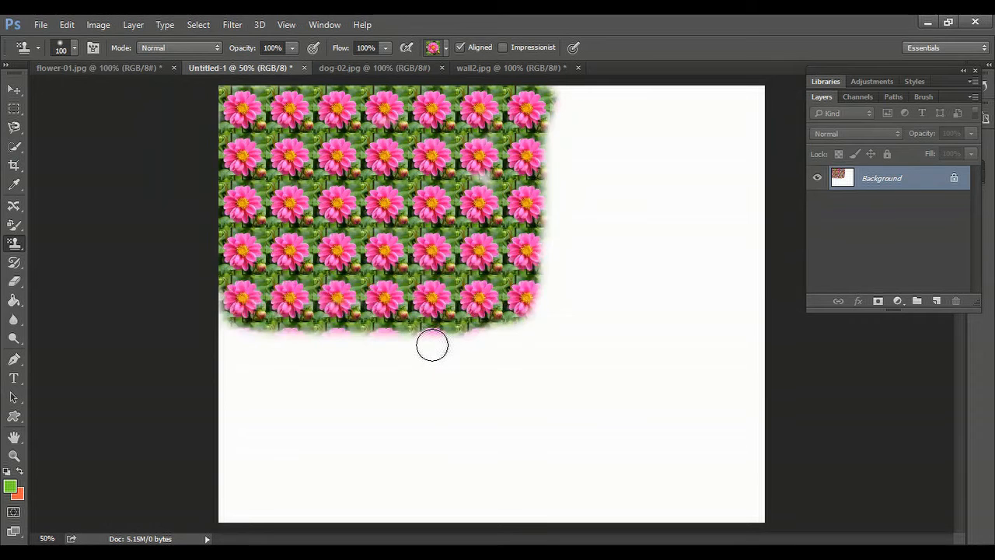
{"action": "key", "text": "bracketright"}
{"action": "key", "text": "bracketright"}
{"action": "key", "text": "bracketright"}
{"action": "key", "text": "bracketright"}
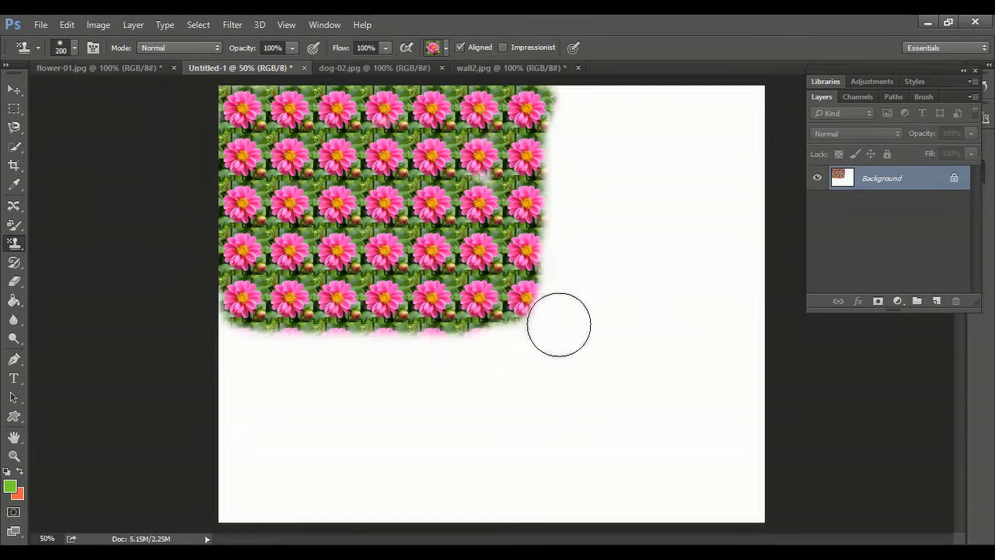
{"action": "key", "text": "bracketright"}
{"action": "key", "text": "bracketright"}
{"action": "key", "text": "bracketright"}
{"action": "key", "text": "bracketright"}
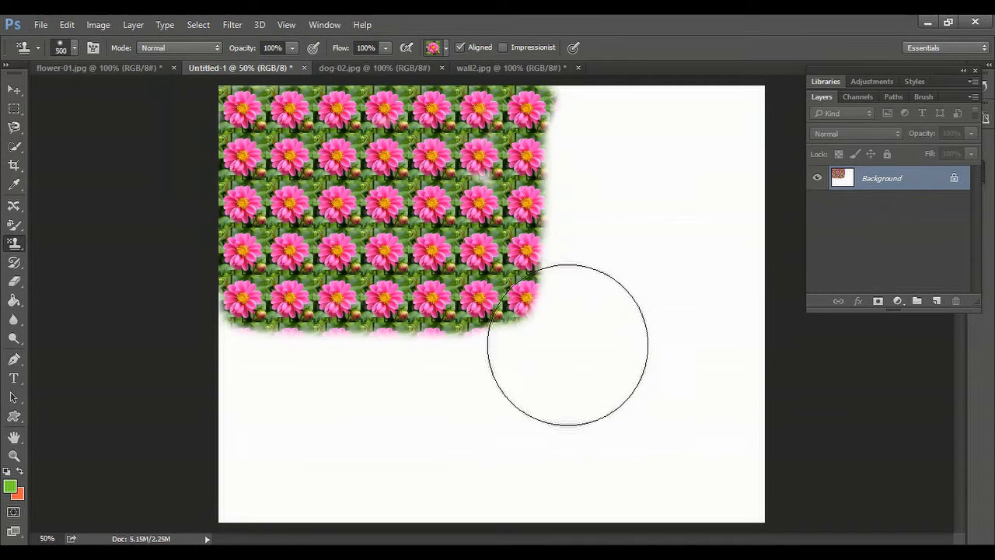
{"action": "mouse_move", "coordinate": [499, 200]}
{"action": "left_mouse_down"}
{"action": "mouse_move", "coordinate": [700, 156]}
{"action": "mouse_move", "coordinate": [689, 366]}
{"action": "mouse_move", "coordinate": [555, 288]}
{"action": "mouse_move", "coordinate": [285, 318]}
{"action": "mouse_move", "coordinate": [388, 400]}
{"action": "mouse_move", "coordinate": [722, 444]}
{"action": "mouse_move", "coordinate": [571, 164]}
{"action": "mouse_move", "coordinate": [747, 155]}
{"action": "mouse_move", "coordinate": [773, 202]}
{"action": "left_mouse_up"}
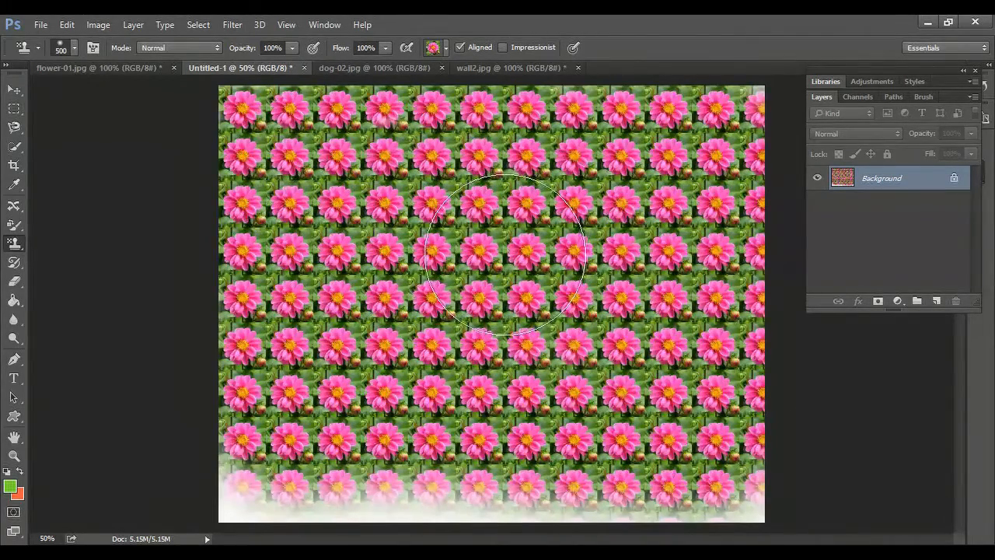
- Add a pattern fill layer named Pattern Fill 1 with the flower pattern at 200% scale
{"action": "left_click", "coordinate": [133, 25]}
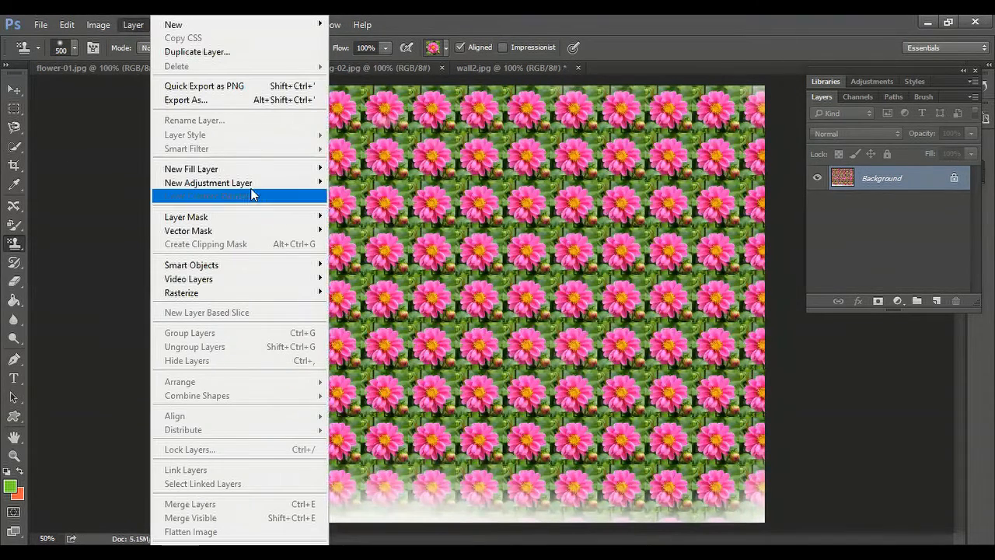
{"action": "mouse_move", "coordinate": [208, 175]}
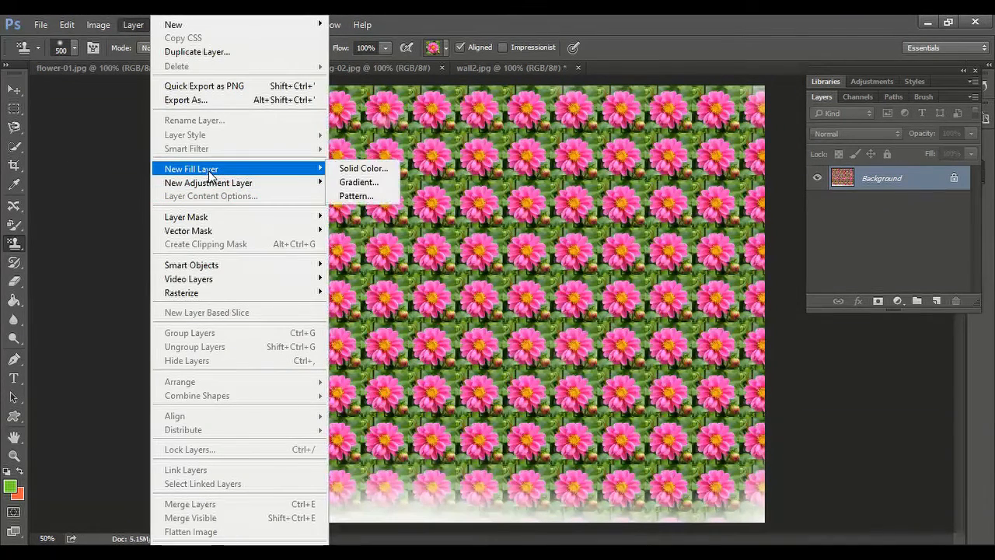
{"action": "left_click", "coordinate": [363, 200]}
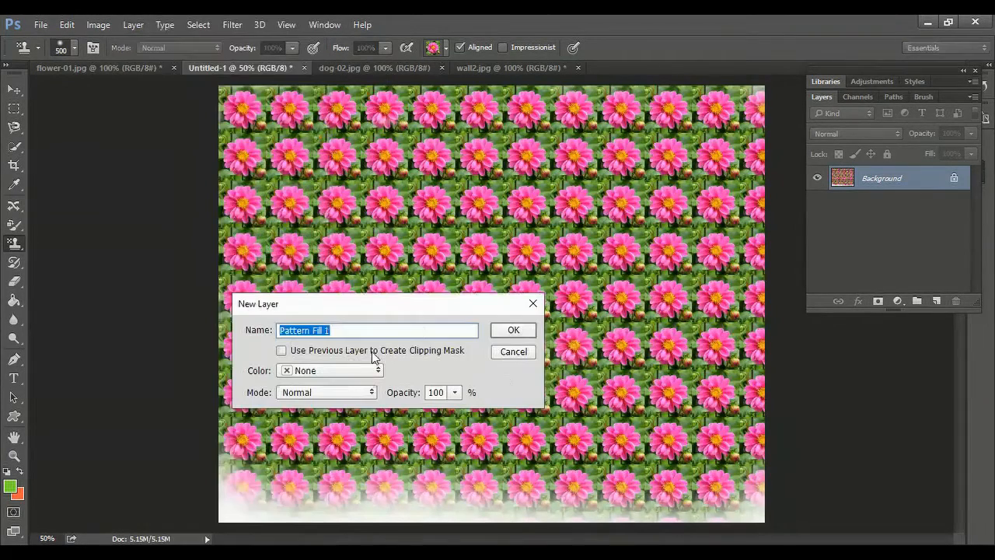
{"action": "left_click", "coordinate": [513, 332]}
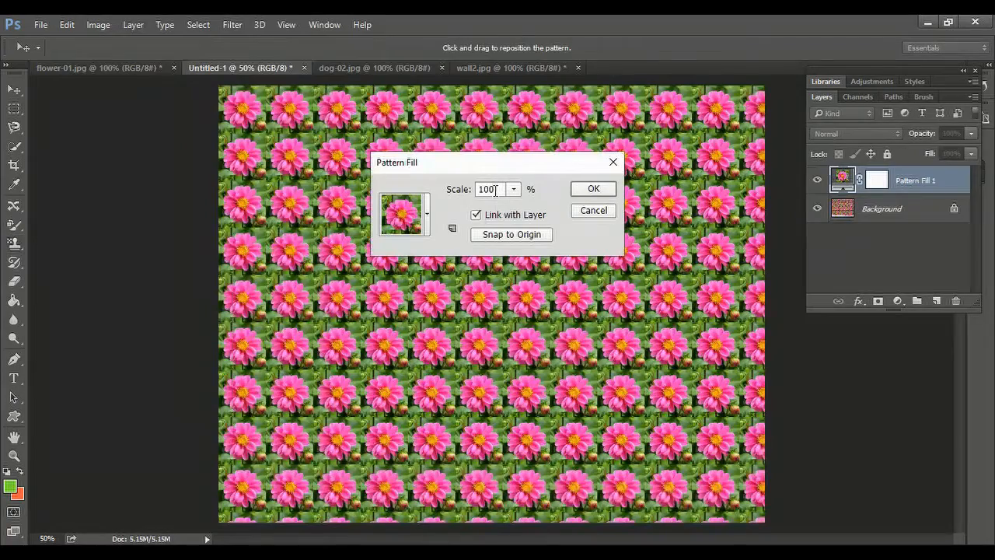
{"action": "left_click_drag", "start_coordinate": [498, 191], "coordinate": [440, 191]}
{"action": "type", "text": "2"}
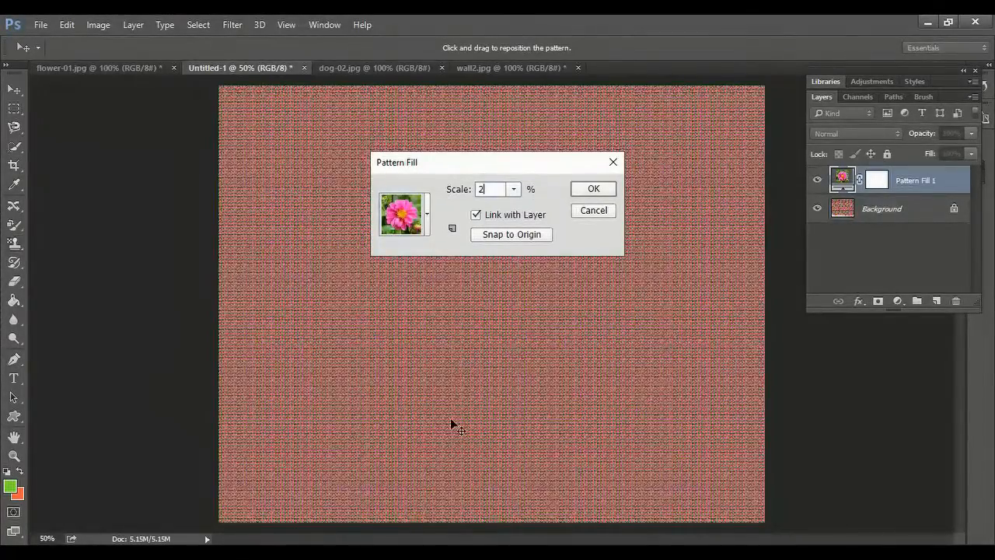
{"action": "type", "text": "00"}
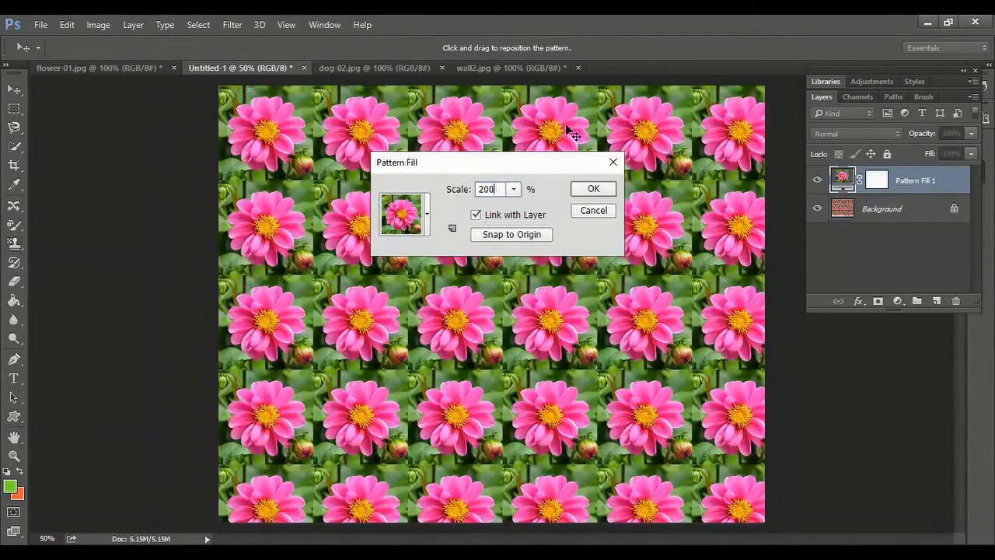
- Set the pattern fill's scale to 300% and apply it
{"action": "left_click_drag", "start_coordinate": [495, 189], "coordinate": [426, 198]}
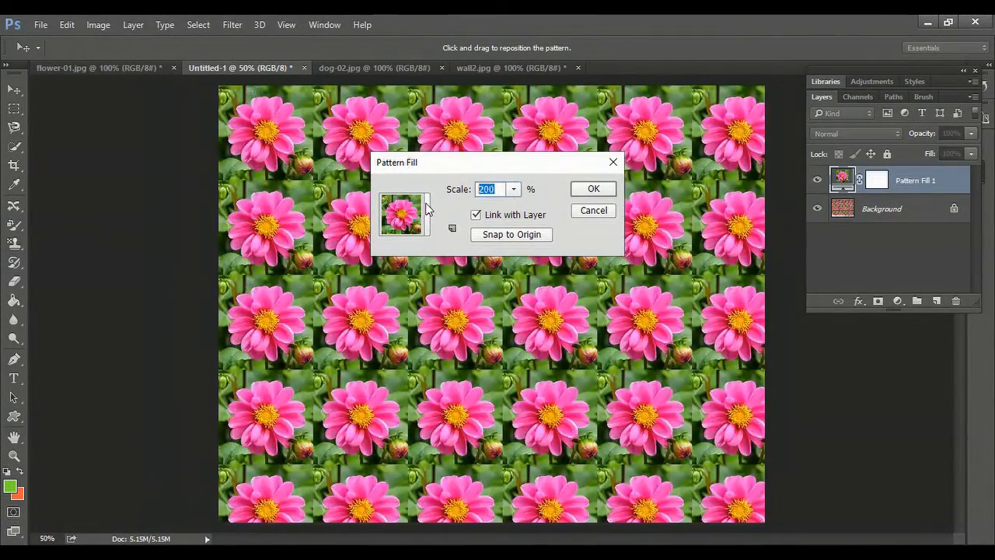
{"action": "type", "text": "300"}
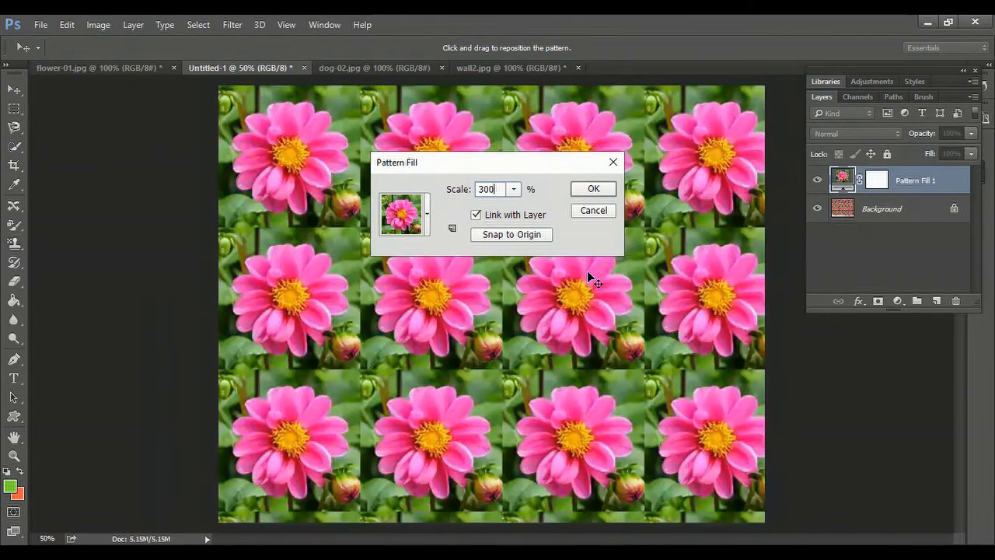
{"action": "left_click", "coordinate": [593, 190]}
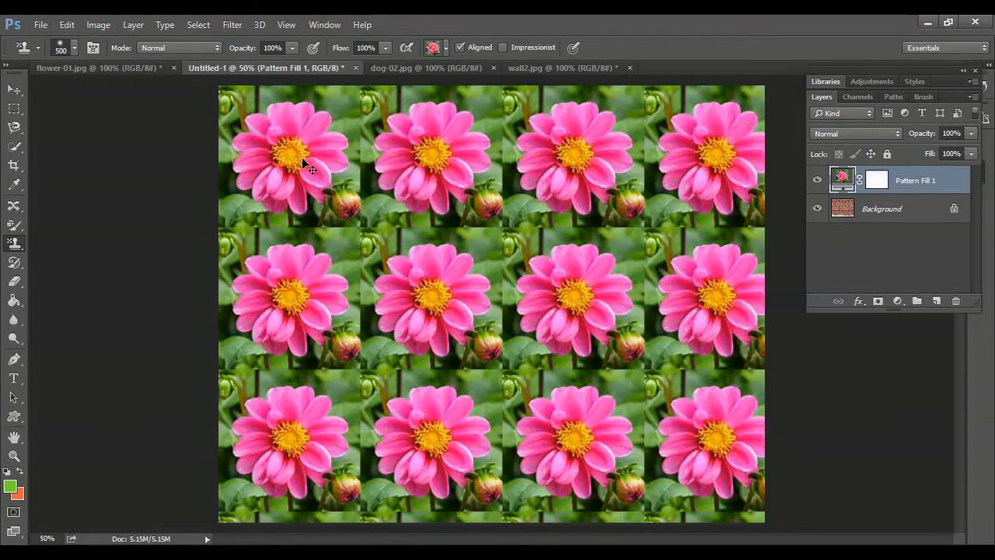
- Undo the pattern fill layer and the painted flower strokes on the canvas
{"action": "key", "text": "ctrl+alt+z"}
{"action": "key", "text": "ctrl+alt+z"}
{"action": "key", "text": "ctrl+alt+z"}
{"action": "key", "text": "ctrl+alt+z"}
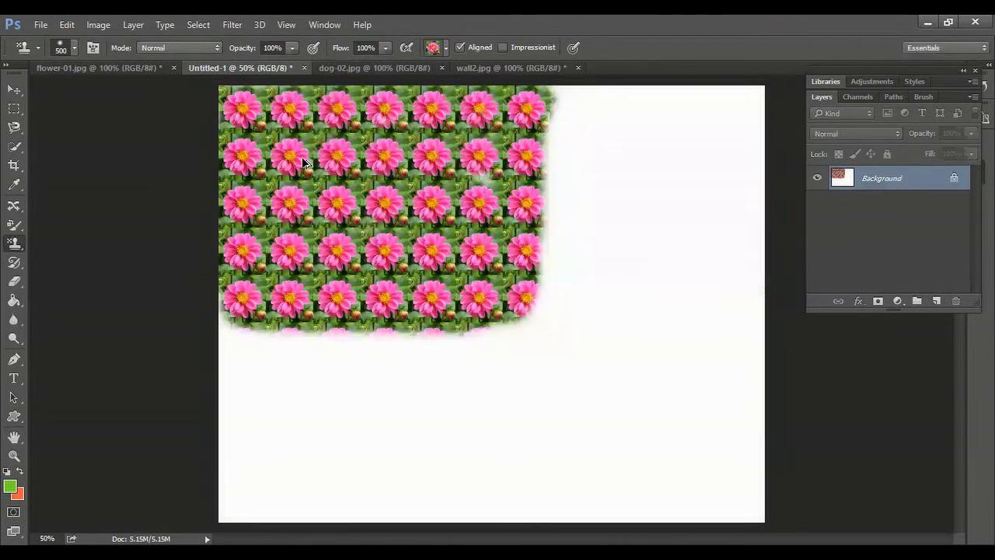
- Create a new 372 × 179 pixel, 72 ppi RGB document with a white background, and reduce the stamp brush size to 150
{"action": "left_click", "coordinate": [38, 28]}
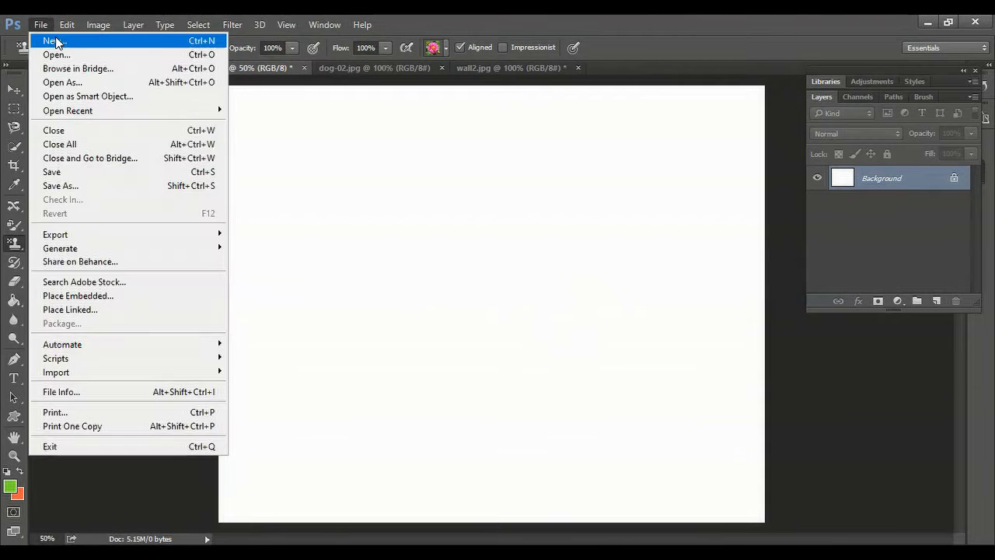
{"action": "left_click", "coordinate": [52, 38]}
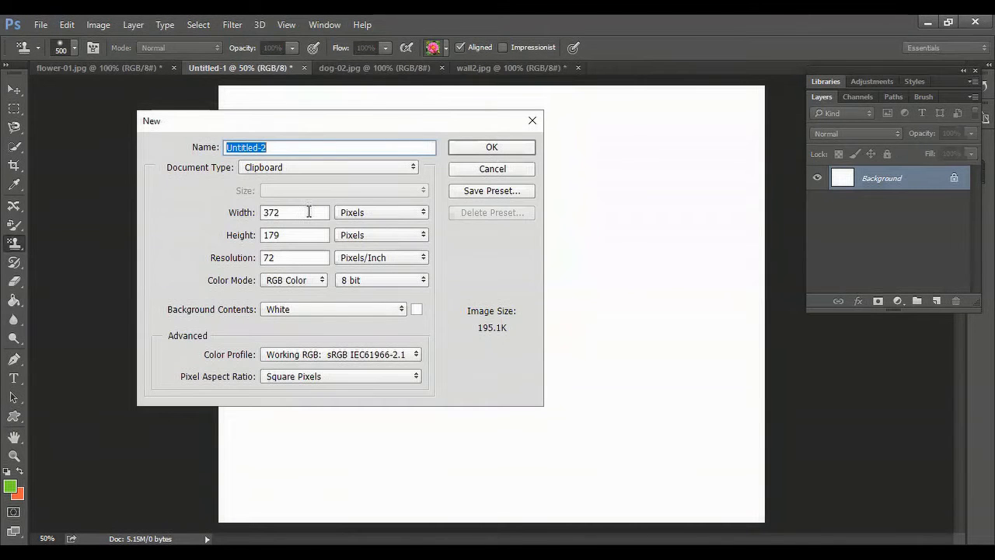
{"action": "left_click", "coordinate": [504, 150]}
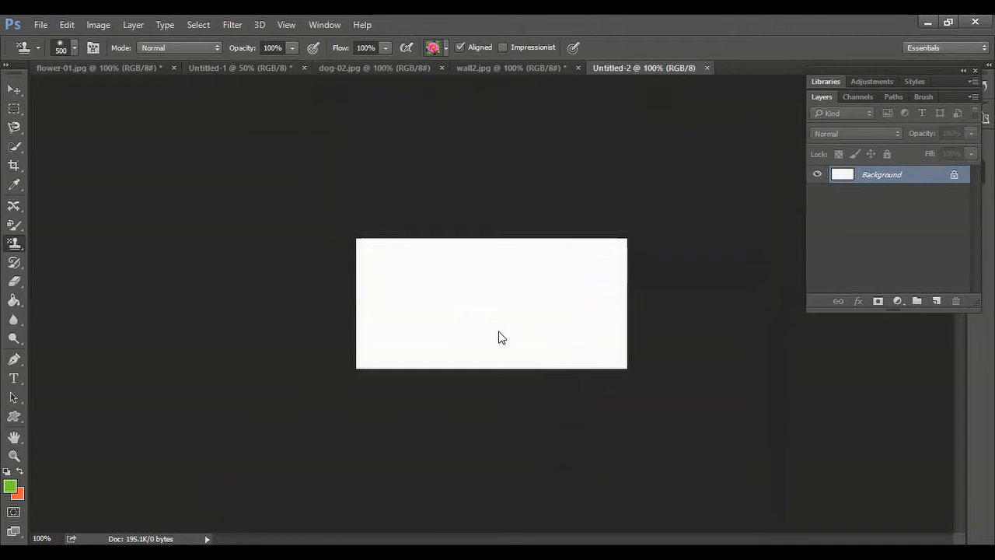
{"action": "key", "text": "bracketleft"}
{"action": "key", "text": "bracketleft"}
{"action": "key", "text": "bracketleft"}
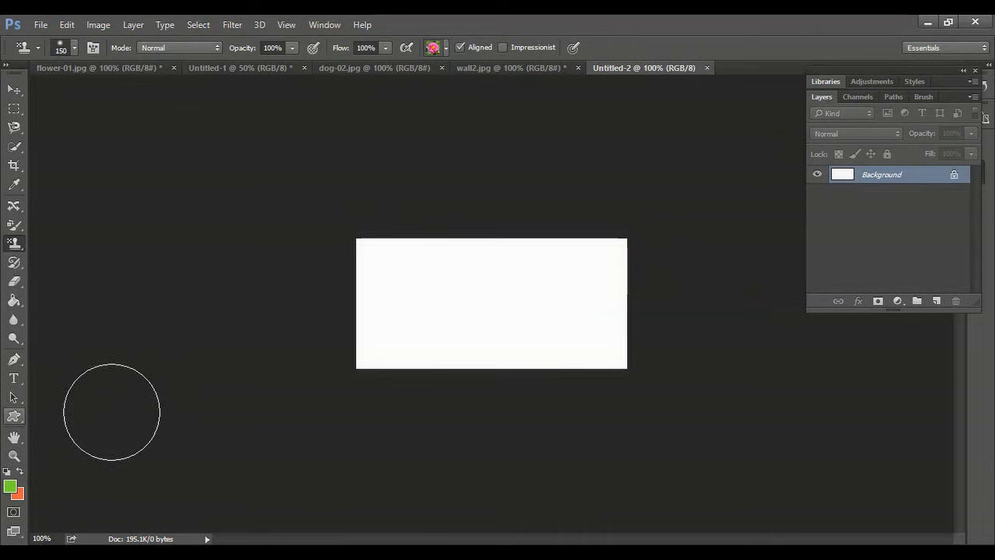
{"action": "left_click", "coordinate": [21, 422]}
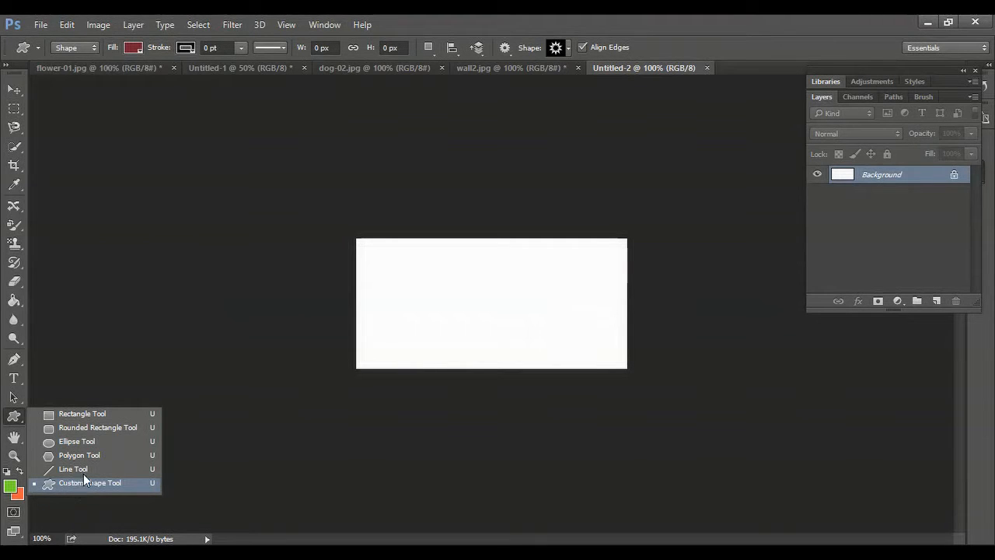
{"action": "left_click", "coordinate": [83, 469]}
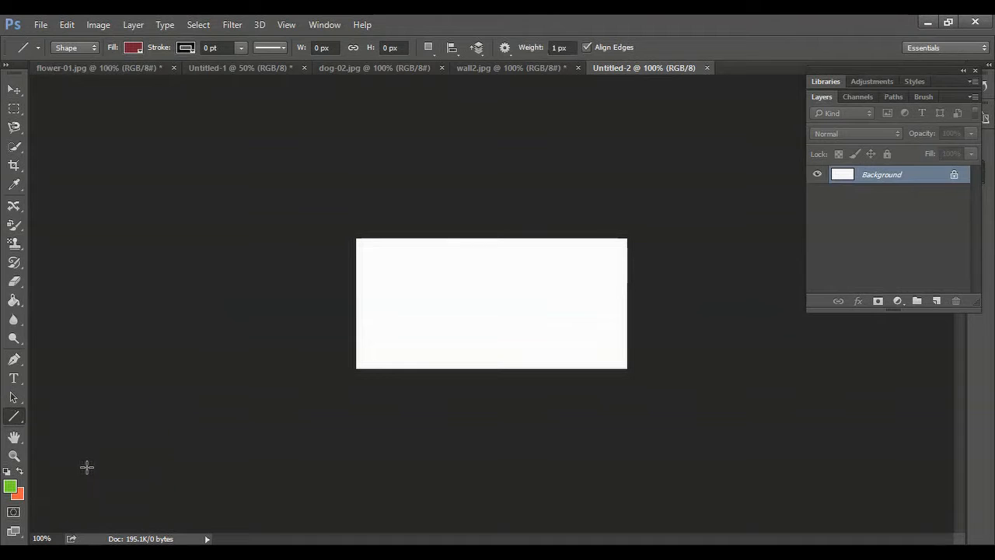
{"action": "left_click", "coordinate": [510, 54]}
{"action": "left_click", "coordinate": [426, 77]}
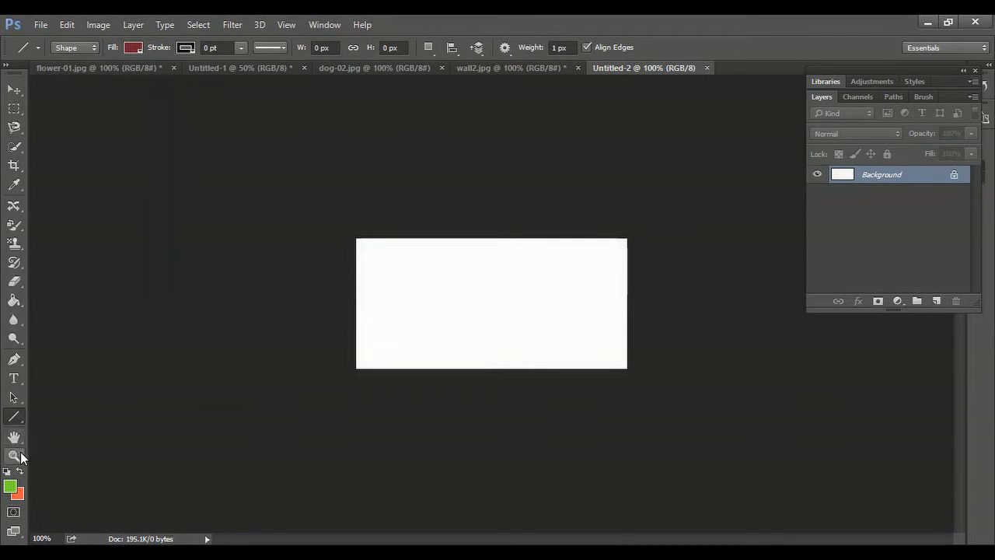
- Activate the Custom Shape tool and choose the ornamental shape with four diagonal petals and small diamonds
{"action": "right_click", "coordinate": [22, 419]}
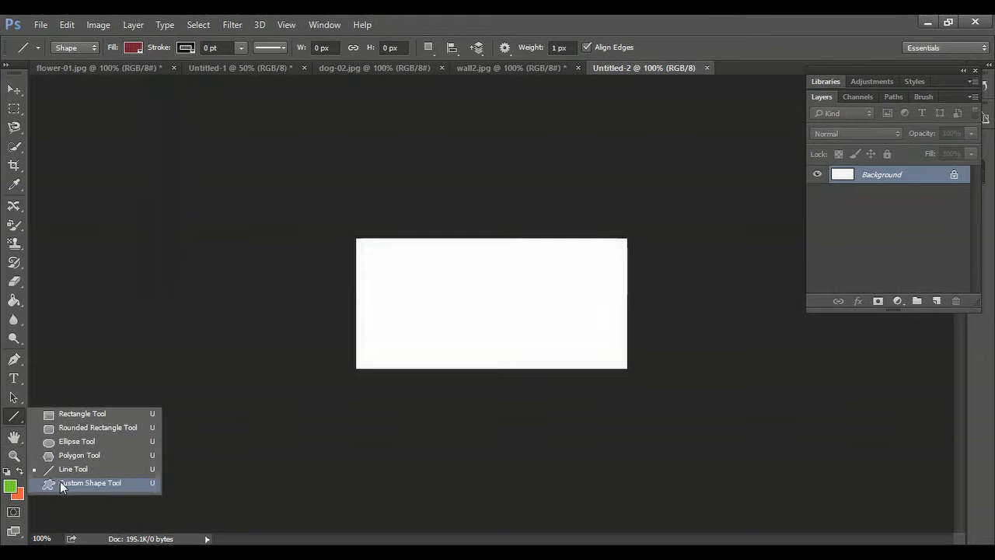
{"action": "left_click", "coordinate": [70, 482]}
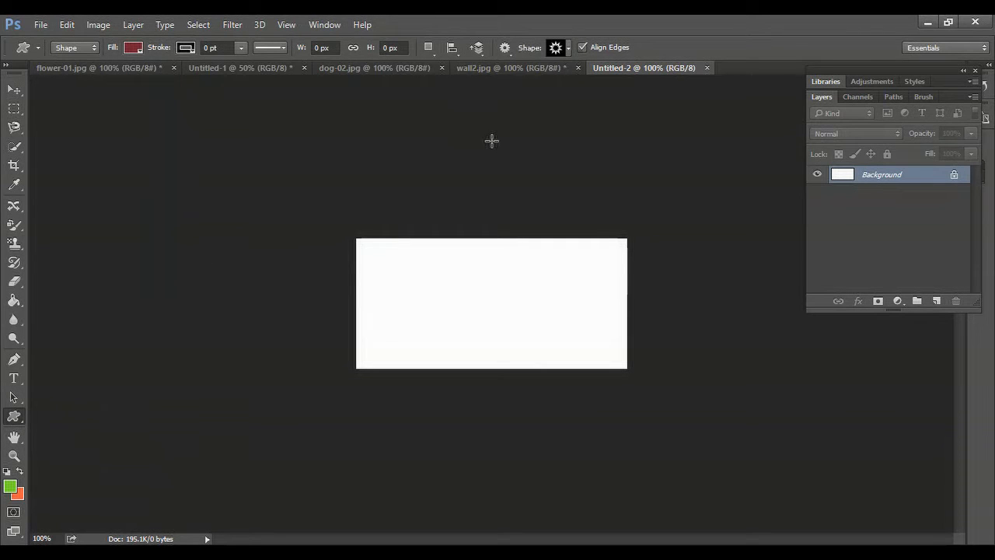
{"action": "left_click", "coordinate": [568, 49]}
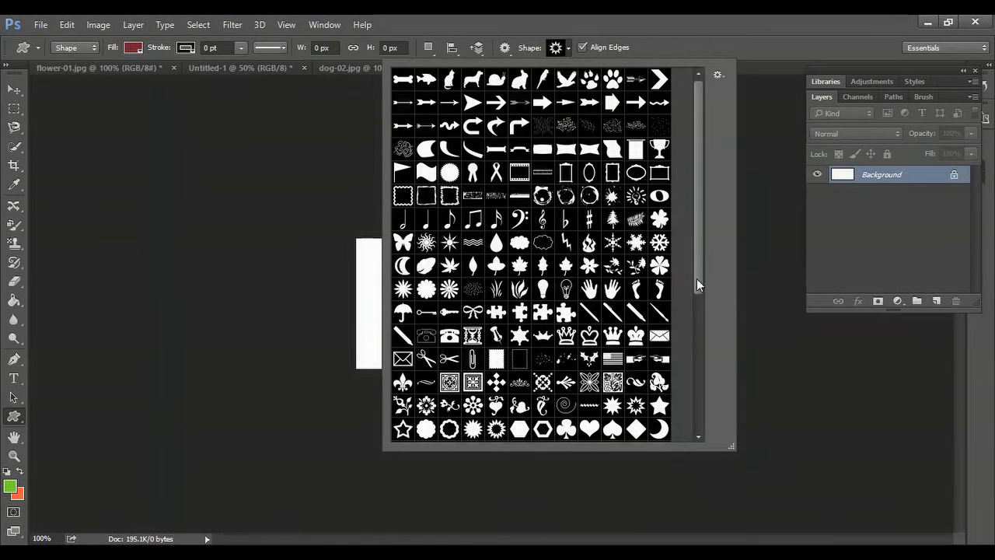
{"action": "left_click_drag", "start_coordinate": [701, 286], "coordinate": [726, 333]}
{"action": "scroll", "coordinate": [729, 366], "scroll_direction": "down", "scroll_amount": 4}
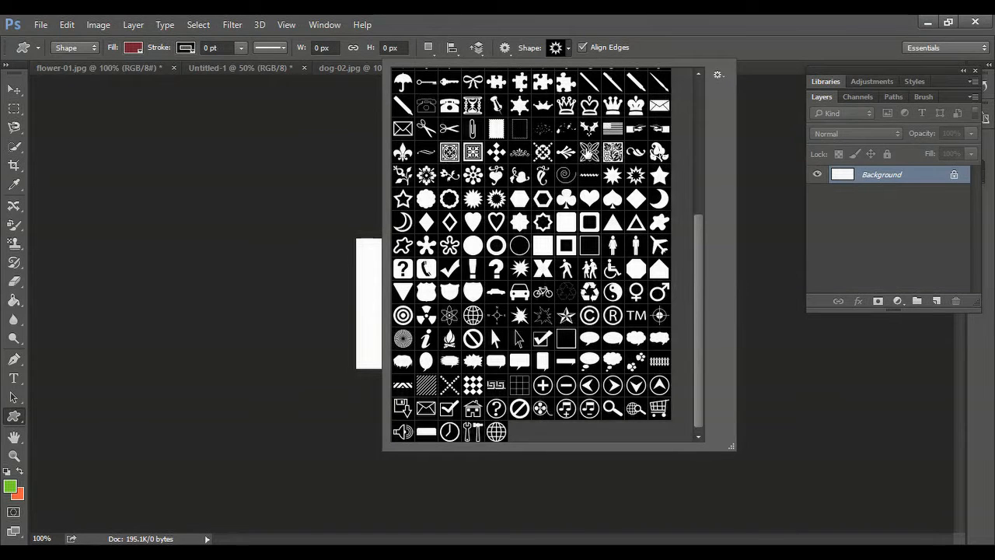
{"action": "left_click", "coordinate": [590, 151]}
{"action": "left_click", "coordinate": [722, 25]}
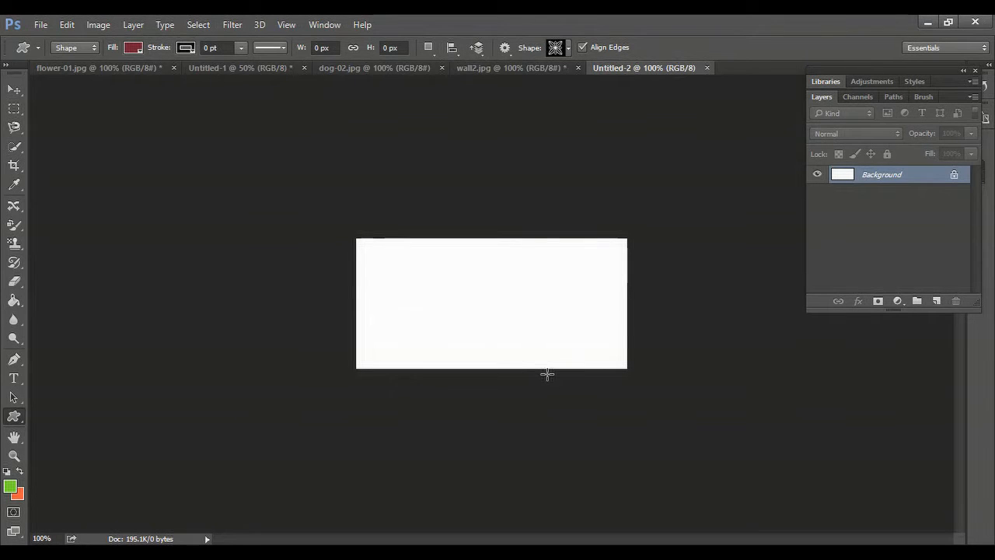
- Draw the ornament about 146 × 145 px near the middle of the blank canvas and move it slightly up to centre it vertically
{"action": "left_click_drag", "start_coordinate": [445, 261], "coordinate": [551, 375]}
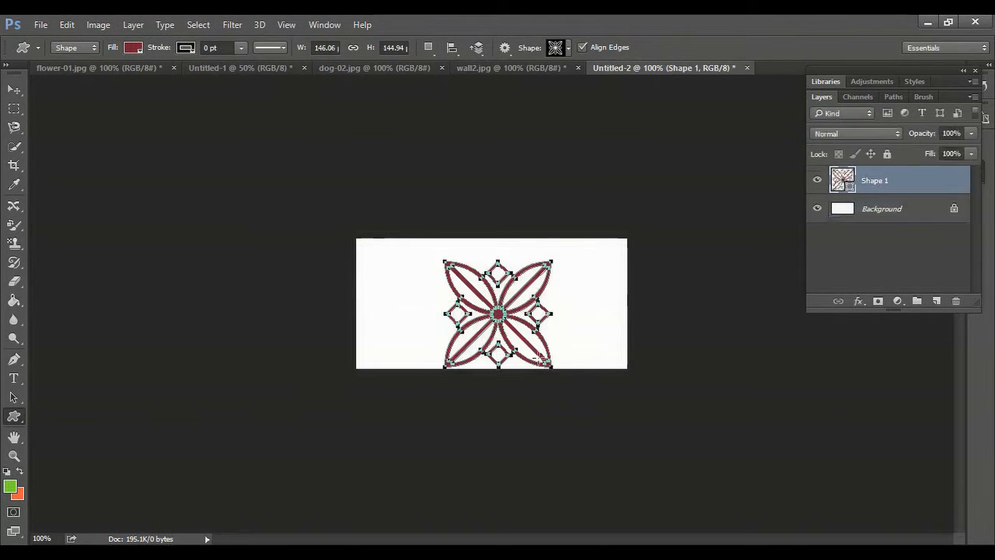
{"action": "left_click", "coordinate": [14, 90]}
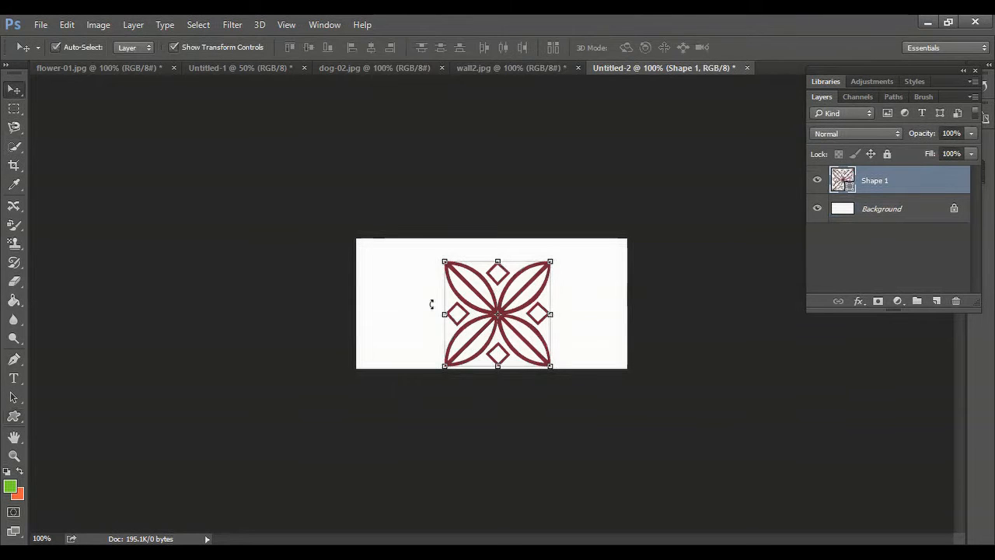
{"action": "left_click_drag", "start_coordinate": [501, 301], "coordinate": [503, 284]}
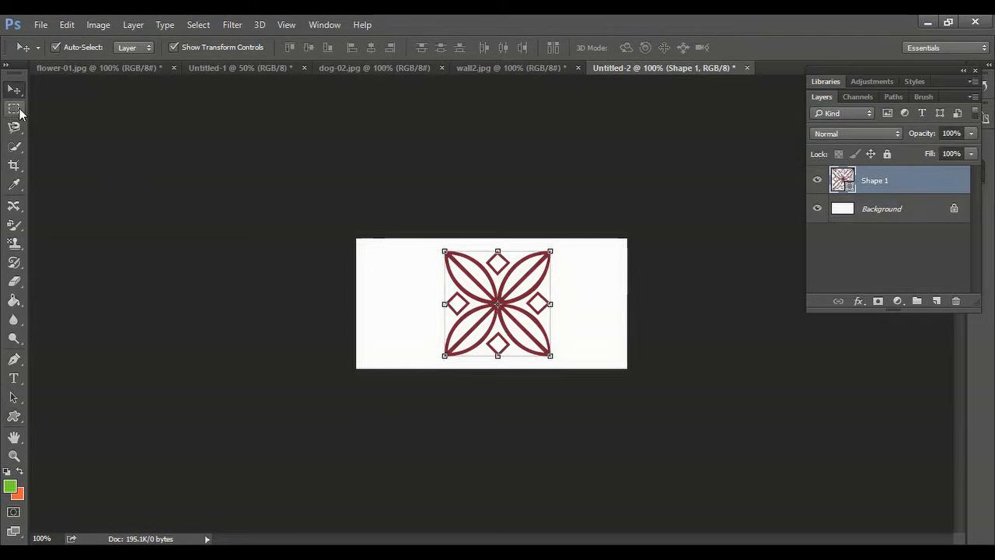
- Try cropping the canvas to a tight rectangular selection around the ornament, undoing the crop and clearing the selection
{"action": "left_click", "coordinate": [18, 110]}
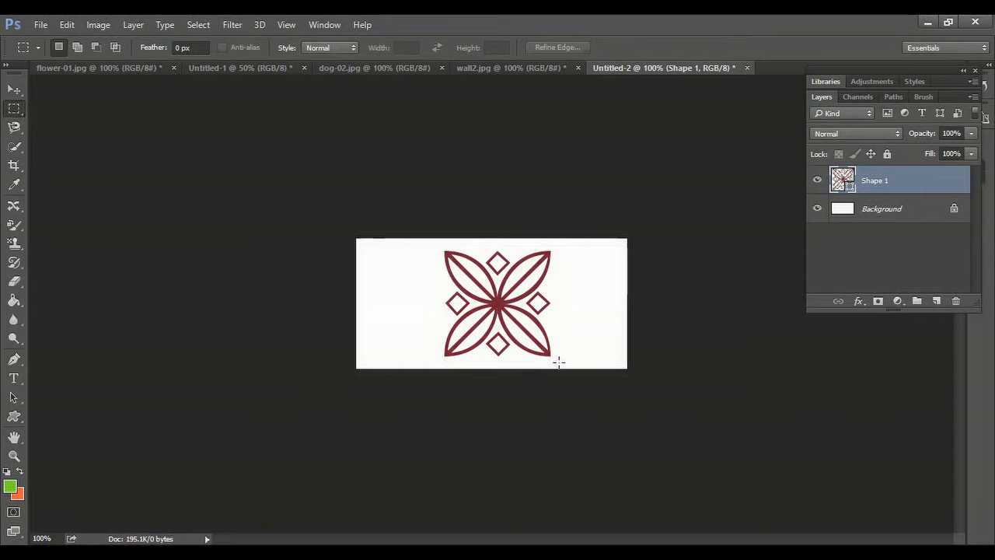
{"action": "key", "text": "ctrl+z"}
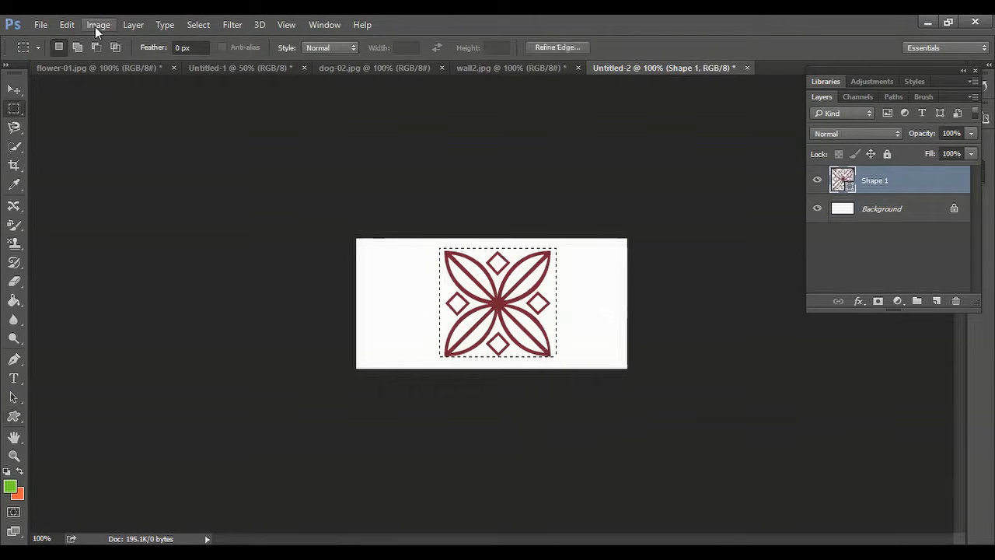
{"action": "left_click", "coordinate": [98, 25]}
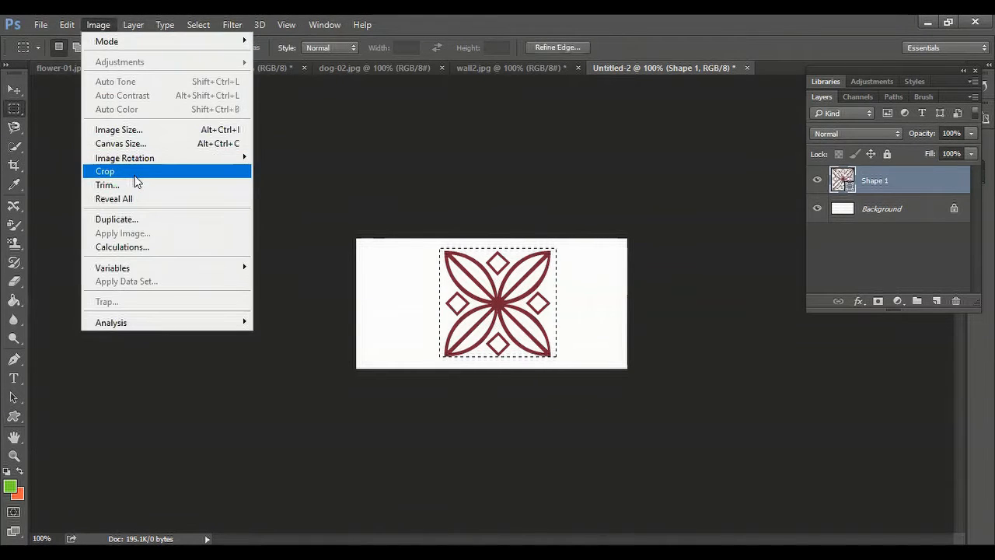
{"action": "left_click", "coordinate": [135, 175]}
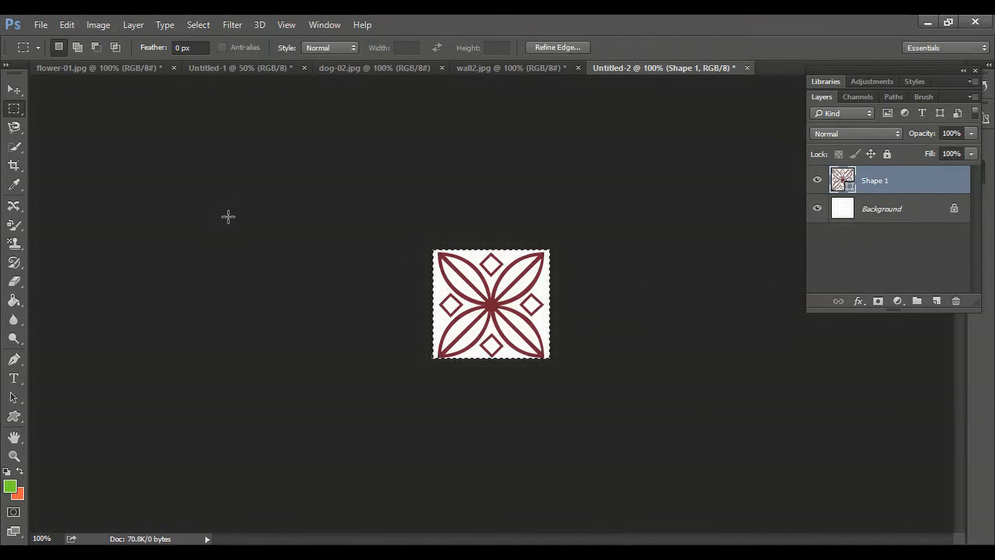
{"action": "key", "text": "ctrl+z"}
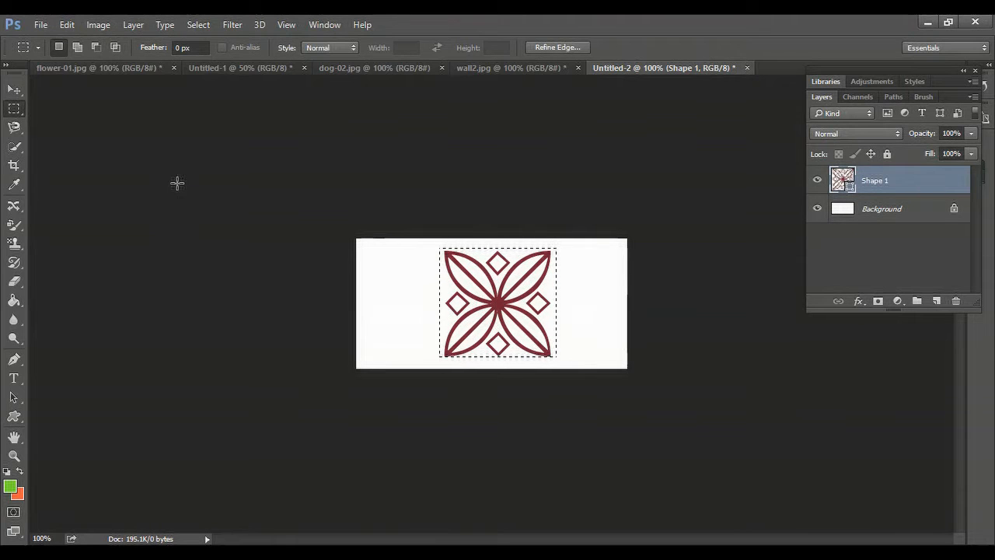
{"action": "key", "text": "ctrl+d"}
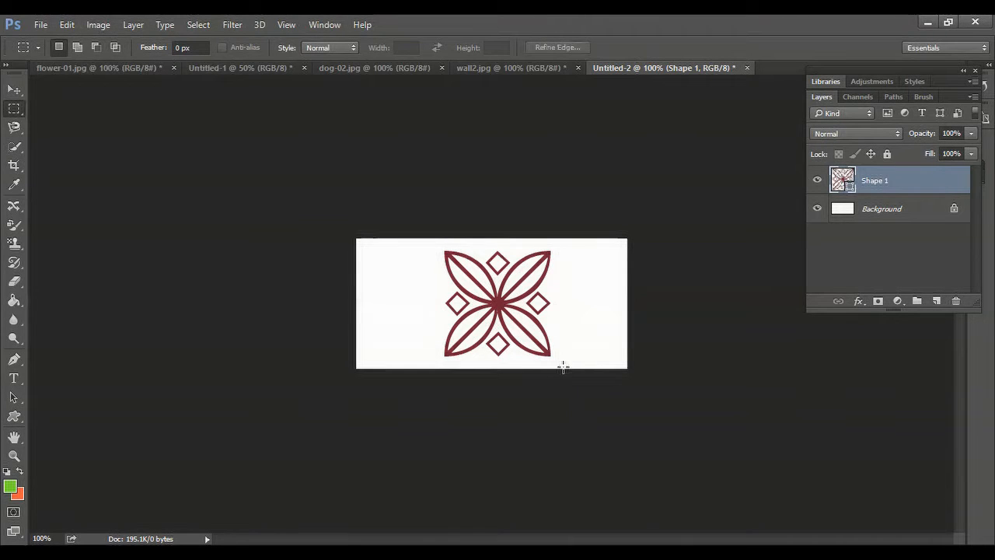
- Select a square about 6 cm wide with an even margin around the ornament and crop the canvas to it
{"action": "left_click_drag", "start_coordinate": [435, 244], "coordinate": [563, 365]}
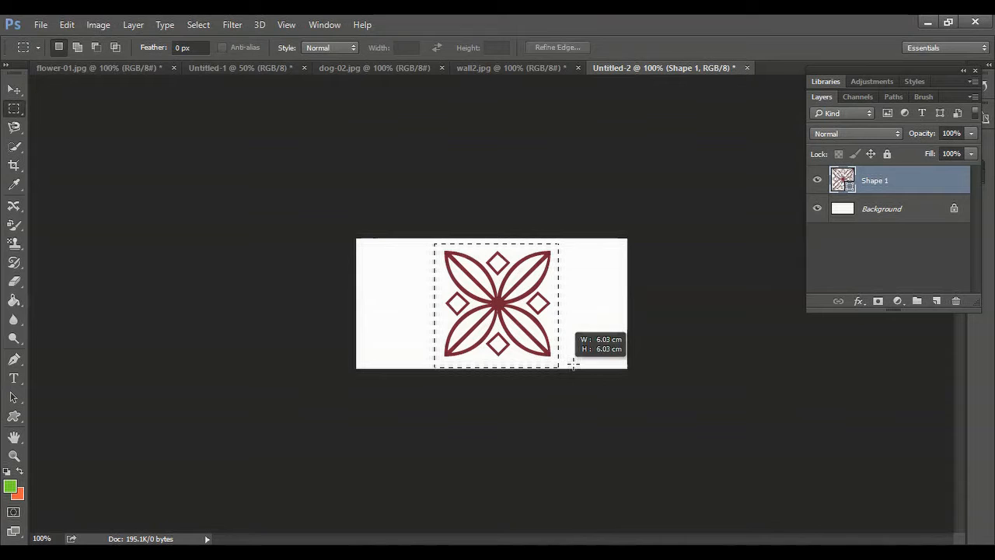
{"action": "left_click_drag", "start_coordinate": [576, 365], "coordinate": [574, 367]}
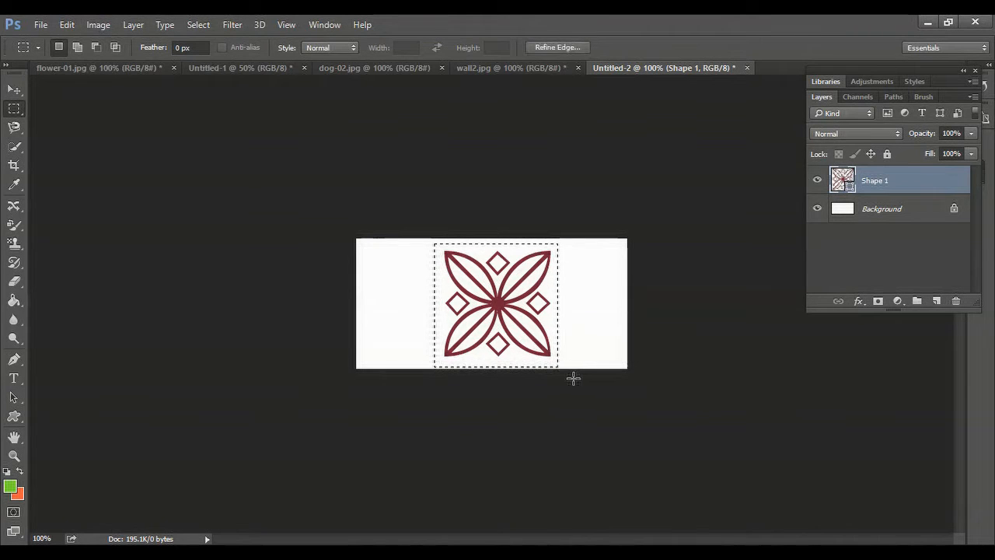
{"action": "left_click", "coordinate": [99, 25]}
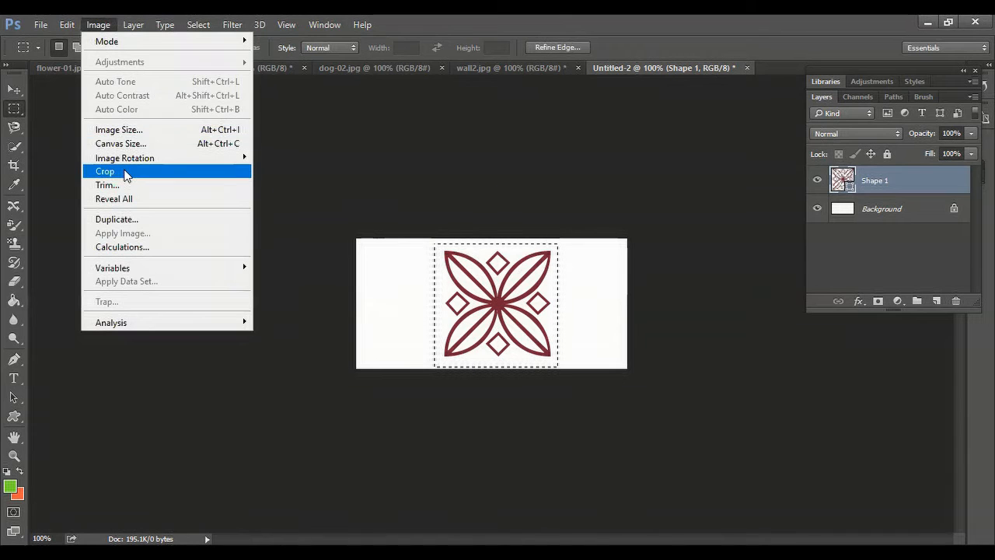
{"action": "left_click", "coordinate": [127, 172]}
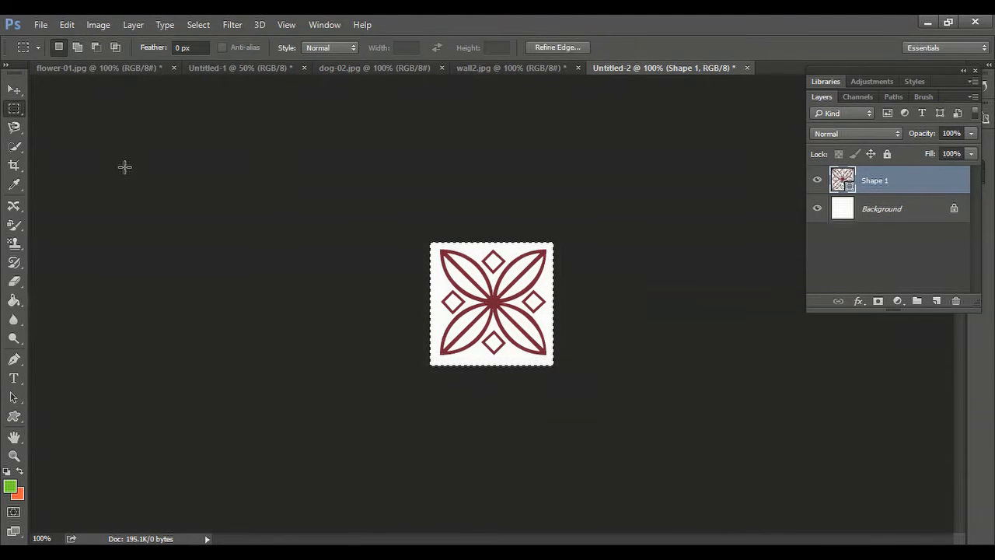
- Define the cropped ornament as a pattern named my pattern3
{"action": "left_click", "coordinate": [68, 25]}
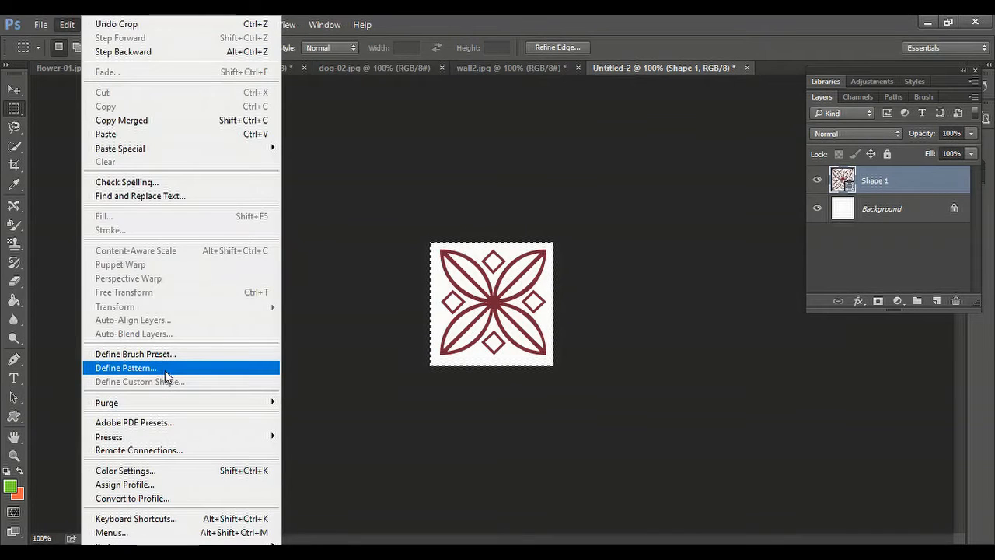
{"action": "left_click", "coordinate": [165, 370]}
{"action": "left_click", "coordinate": [490, 215]}
{"action": "key", "text": "ctrl+a"}
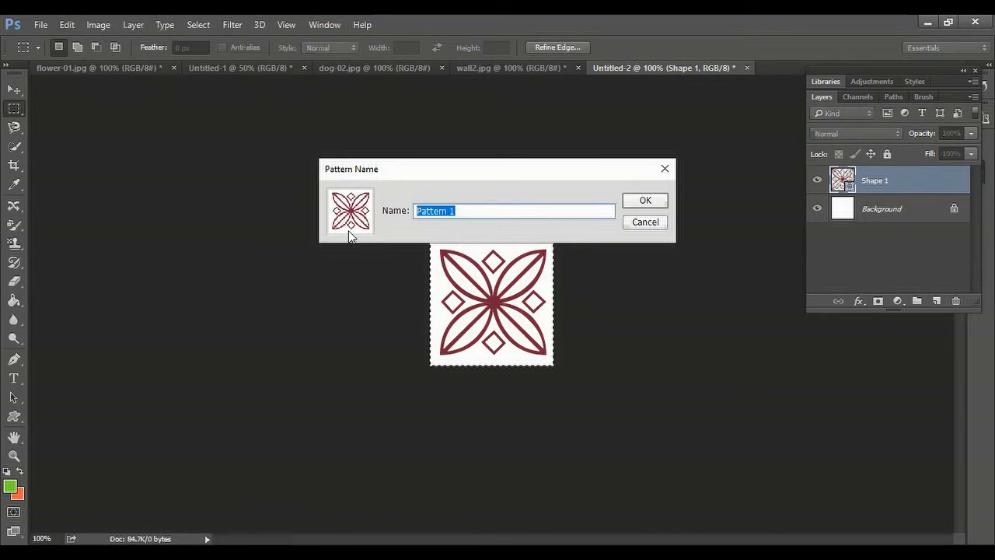
{"action": "type", "text": "my p"}
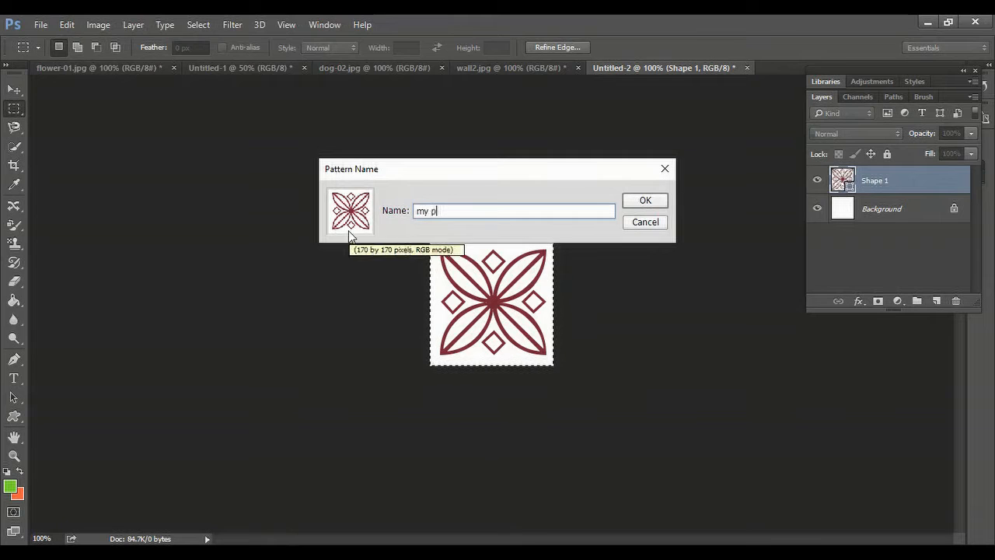
{"action": "type", "text": "attern3"}
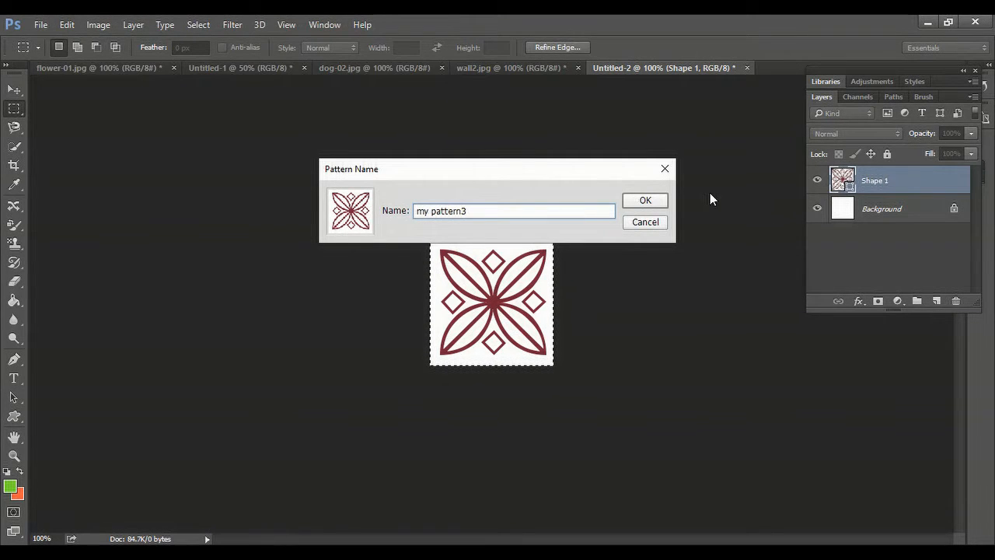
{"action": "left_click", "coordinate": [650, 202]}
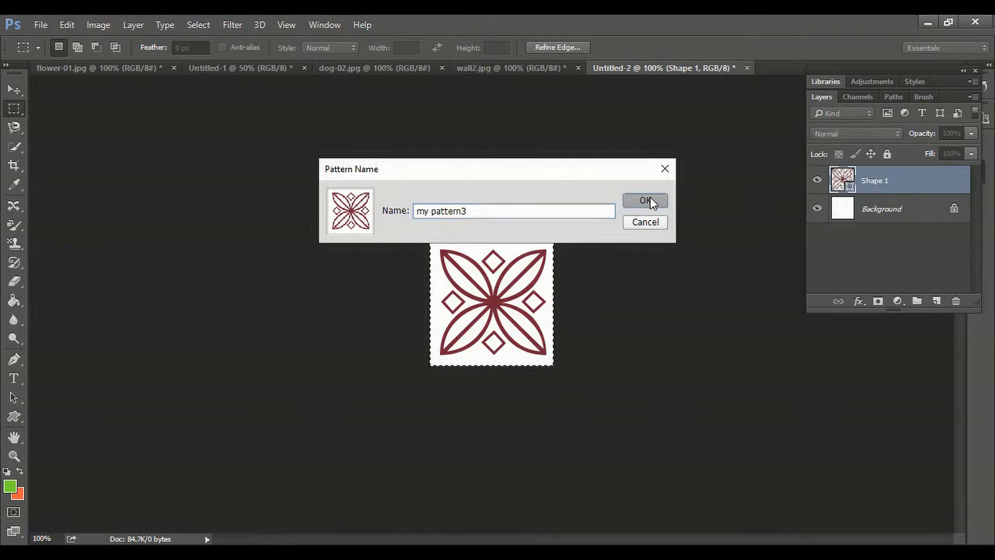
- Switch to the blank Untitled-1 document and set the Pattern Stamp tool to the new ornament pattern
{"action": "left_click", "coordinate": [208, 69]}
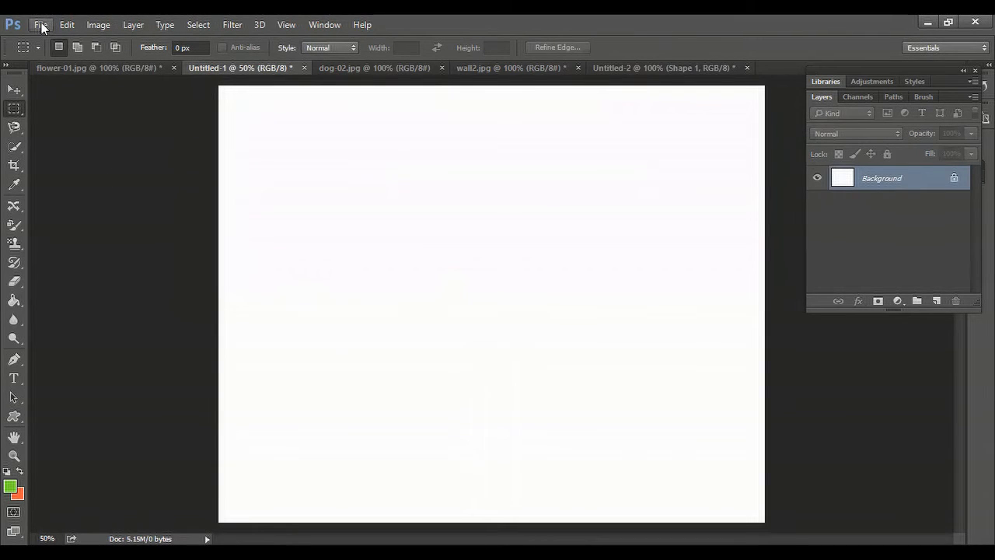
{"action": "left_click", "coordinate": [15, 244]}
{"action": "left_click", "coordinate": [95, 253]}
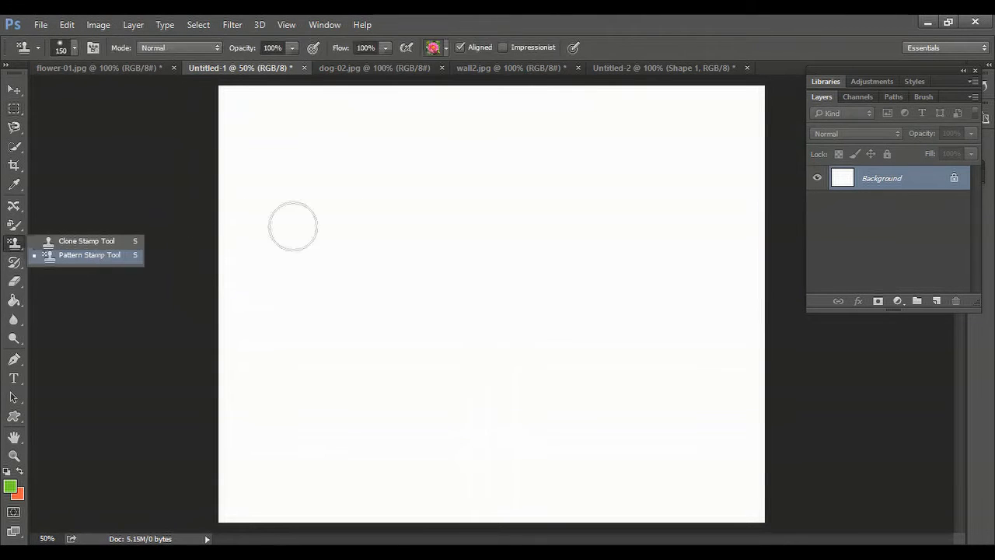
{"action": "left_click", "coordinate": [445, 48]}
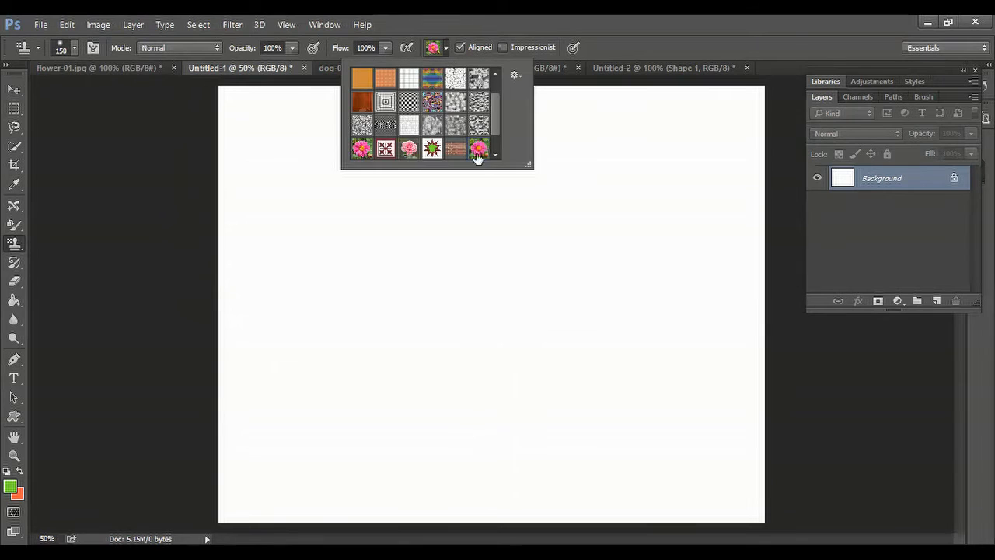
{"action": "scroll", "coordinate": [501, 123], "scroll_direction": "down", "scroll_amount": 1}
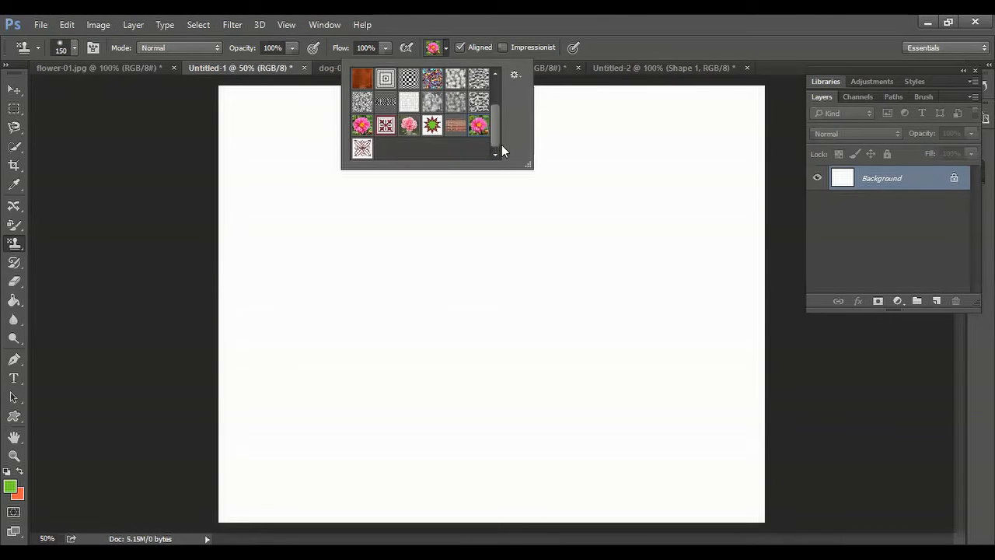
{"action": "left_click", "coordinate": [362, 150]}
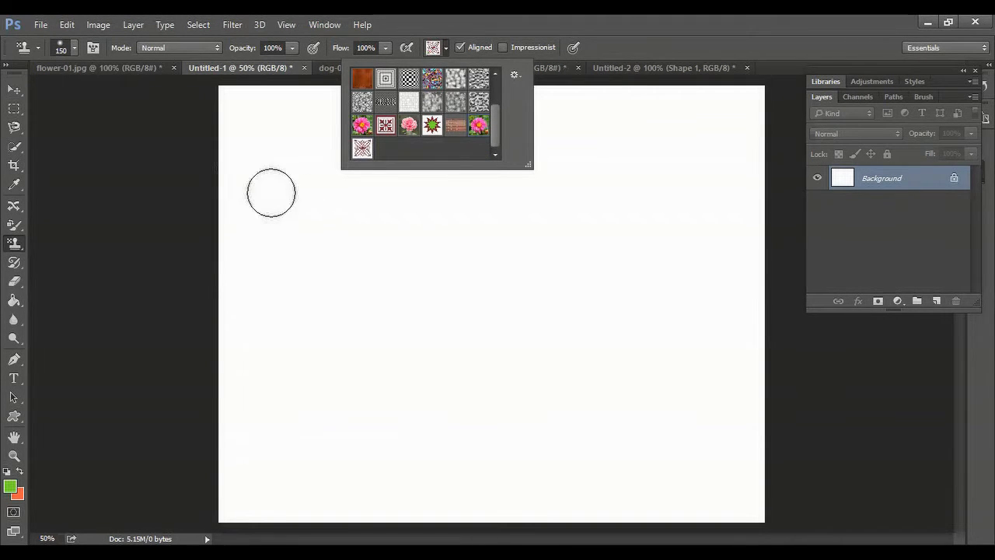
- Paint the ornament pattern across the blank canvas with the Pattern Stamp tool, and undo the painting
{"action": "mouse_move", "coordinate": [244, 116]}
{"action": "left_mouse_down"}
{"action": "mouse_move", "coordinate": [291, 107]}
{"action": "mouse_move", "coordinate": [477, 115]}
{"action": "mouse_move", "coordinate": [739, 105]}
{"action": "mouse_move", "coordinate": [749, 216]}
{"action": "mouse_move", "coordinate": [552, 171]}
{"action": "mouse_move", "coordinate": [271, 156]}
{"action": "mouse_move", "coordinate": [246, 224]}
{"action": "mouse_move", "coordinate": [584, 215]}
{"action": "mouse_move", "coordinate": [740, 229]}
{"action": "mouse_move", "coordinate": [677, 251]}
{"action": "mouse_move", "coordinate": [242, 269]}
{"action": "mouse_move", "coordinate": [333, 304]}
{"action": "mouse_move", "coordinate": [700, 311]}
{"action": "mouse_move", "coordinate": [739, 339]}
{"action": "mouse_move", "coordinate": [259, 355]}
{"action": "mouse_move", "coordinate": [224, 394]}
{"action": "mouse_move", "coordinate": [726, 440]}
{"action": "mouse_move", "coordinate": [524, 400]}
{"action": "mouse_move", "coordinate": [690, 342]}
{"action": "mouse_move", "coordinate": [653, 280]}
{"action": "mouse_move", "coordinate": [744, 444]}
{"action": "mouse_move", "coordinate": [282, 439]}
{"action": "mouse_move", "coordinate": [244, 462]}
{"action": "mouse_move", "coordinate": [544, 467]}
{"action": "mouse_move", "coordinate": [307, 456]}
{"action": "mouse_move", "coordinate": [244, 422]}
{"action": "mouse_move", "coordinate": [248, 152]}
{"action": "mouse_move", "coordinate": [406, 244]}
{"action": "mouse_move", "coordinate": [385, 178]}
{"action": "mouse_move", "coordinate": [773, 241]}
{"action": "mouse_move", "coordinate": [677, 111]}
{"action": "mouse_move", "coordinate": [733, 122]}
{"action": "mouse_move", "coordinate": [746, 156]}
{"action": "mouse_move", "coordinate": [729, 419]}
{"action": "mouse_move", "coordinate": [531, 435]}
{"action": "mouse_move", "coordinate": [735, 449]}
{"action": "mouse_move", "coordinate": [746, 474]}
{"action": "mouse_move", "coordinate": [307, 360]}
{"action": "left_mouse_up"}
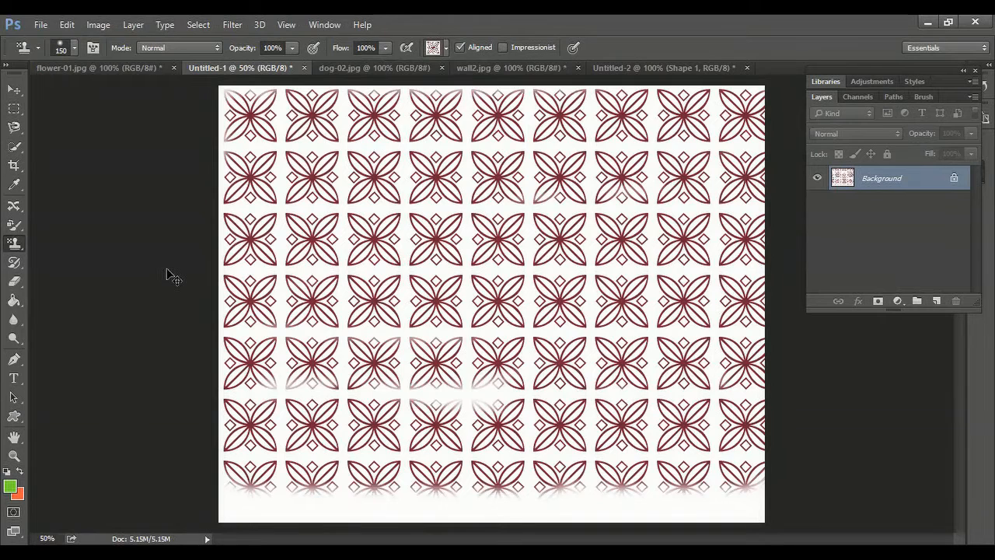
{"action": "key", "text": "ctrl+z"}
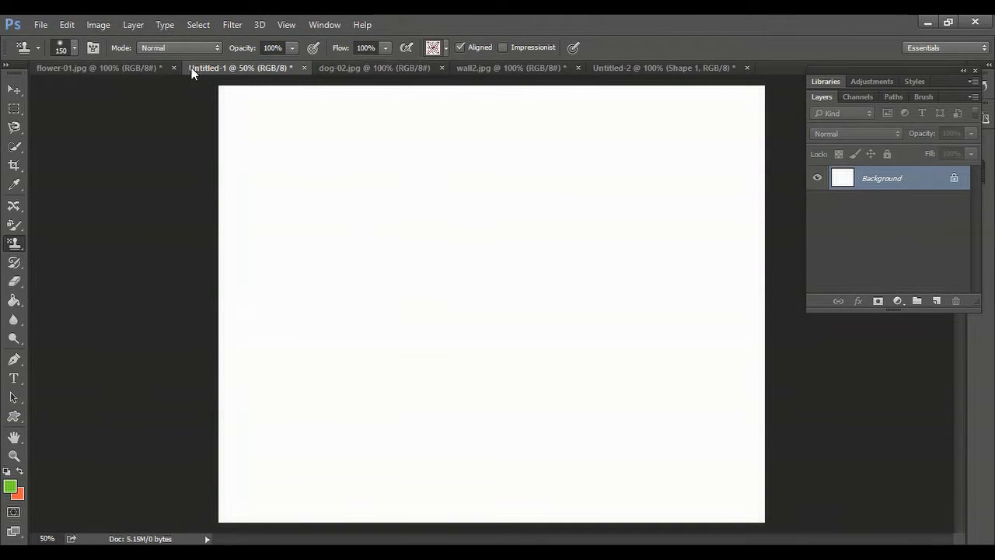
- Create a new blank document for another shape-based pattern, accepting the settings offered
{"action": "left_click", "coordinate": [40, 28]}
{"action": "left_click", "coordinate": [61, 40]}
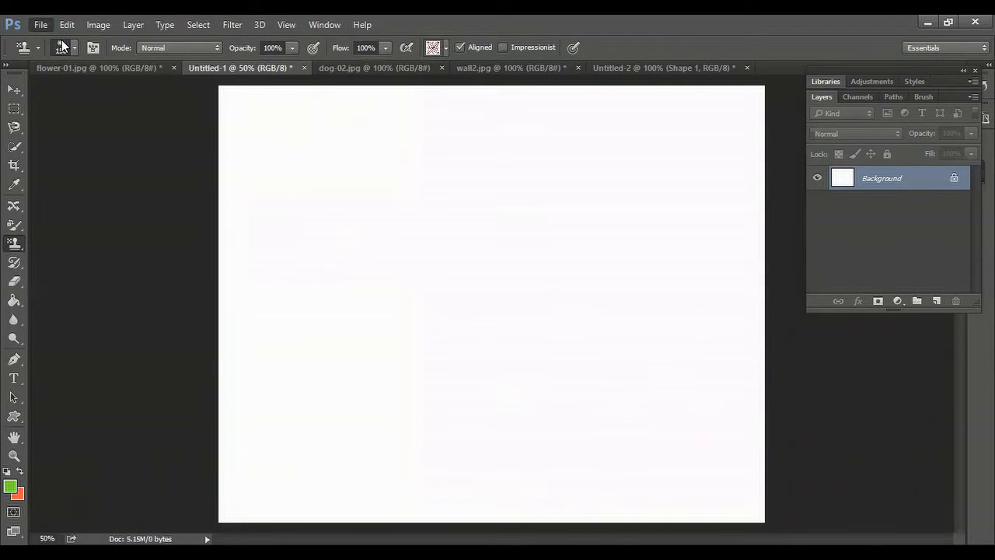
{"action": "left_click", "coordinate": [500, 146]}
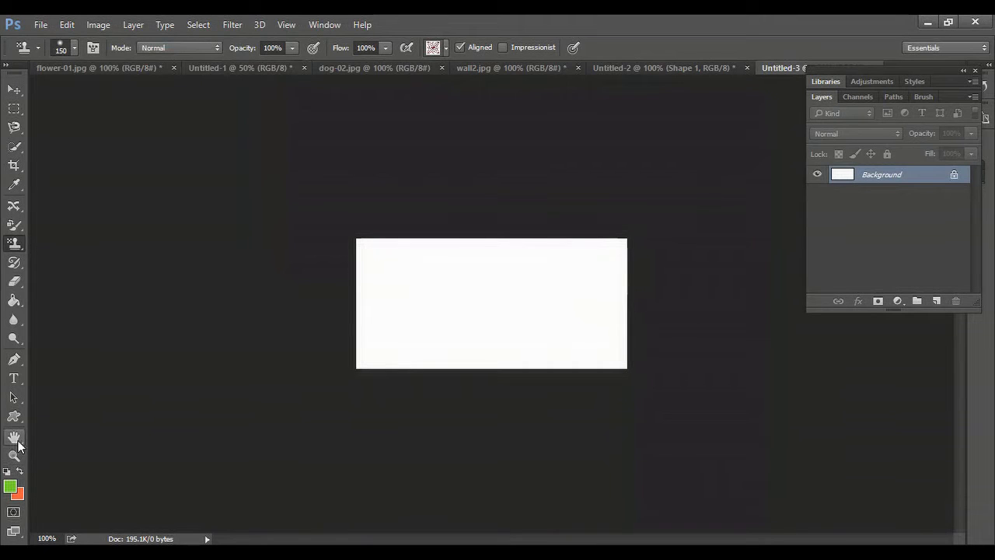
- Restore the Hand tool in place of Rotate View, activate the Custom Shape tool and open its shape picker
{"action": "left_click_drag", "start_coordinate": [23, 440], "coordinate": [95, 478]}
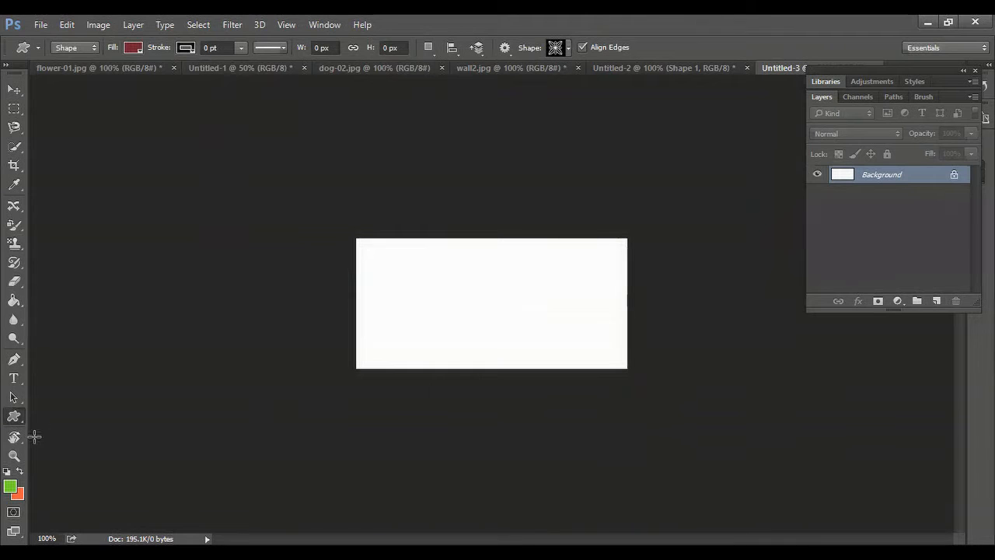
{"action": "left_click_drag", "start_coordinate": [22, 440], "coordinate": [22, 440]}
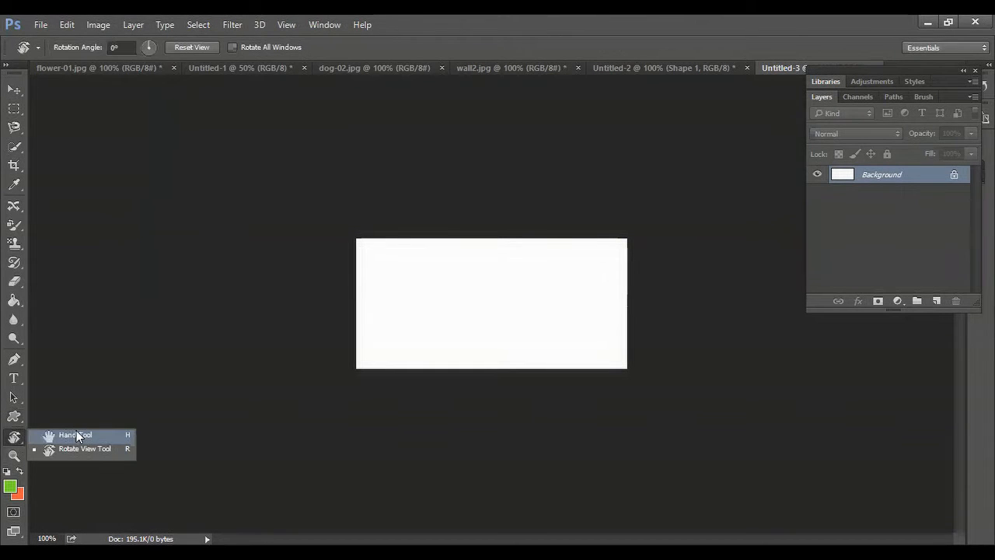
{"action": "key", "text": "h"}
{"action": "left_click", "coordinate": [14, 417]}
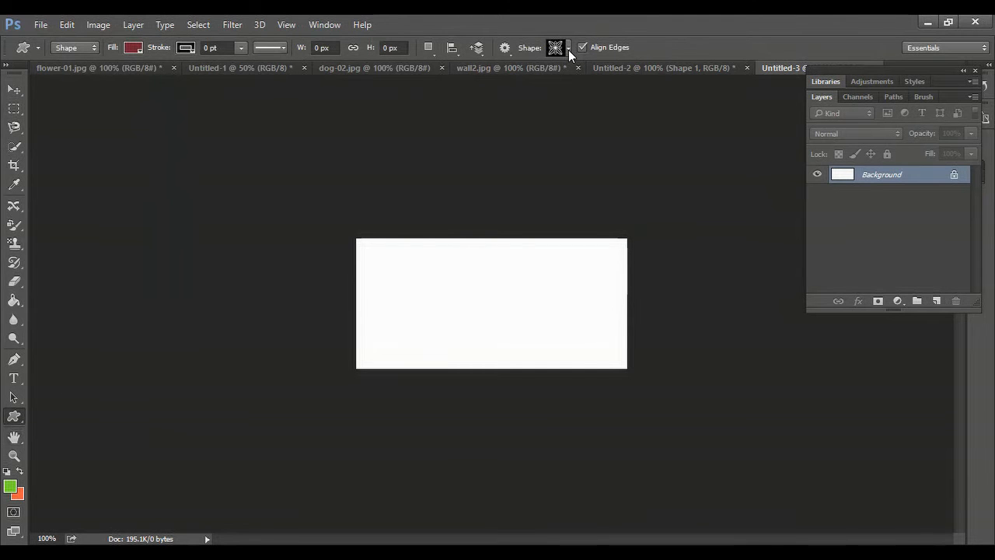
{"action": "left_click", "coordinate": [568, 48]}
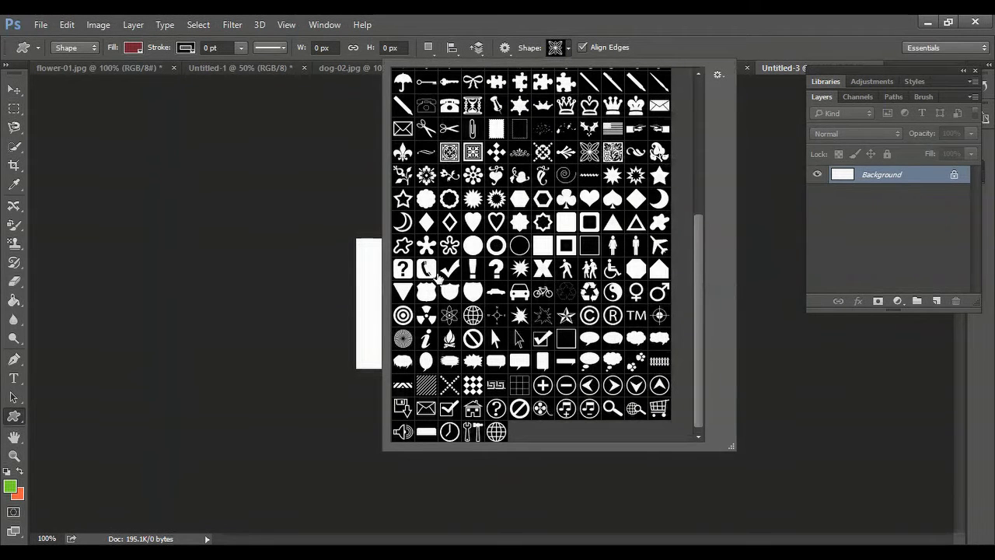
- Replace the shapes available for the Custom Shape tool with the Animals set
{"action": "left_click", "coordinate": [720, 77]}
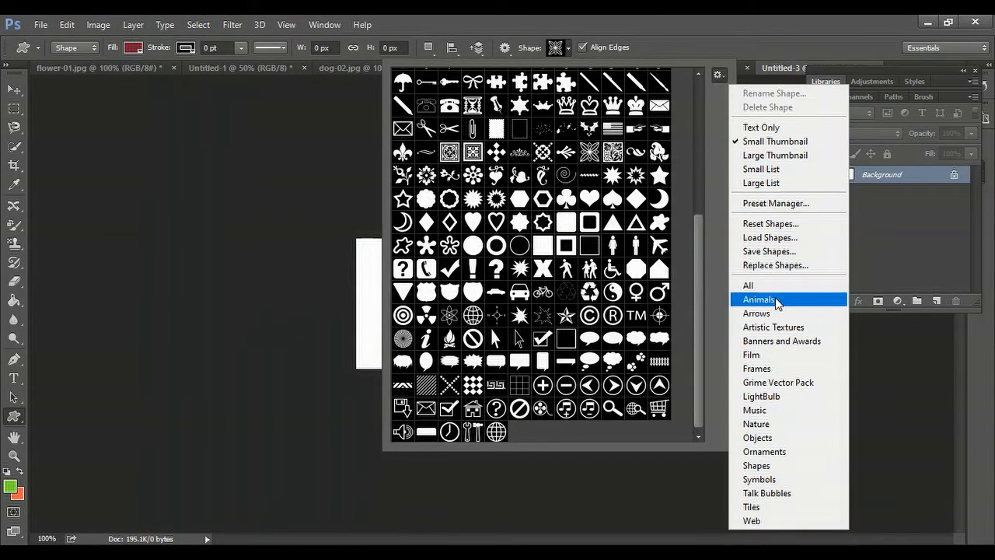
{"action": "left_click", "coordinate": [759, 299]}
{"action": "left_click", "coordinate": [444, 227]}
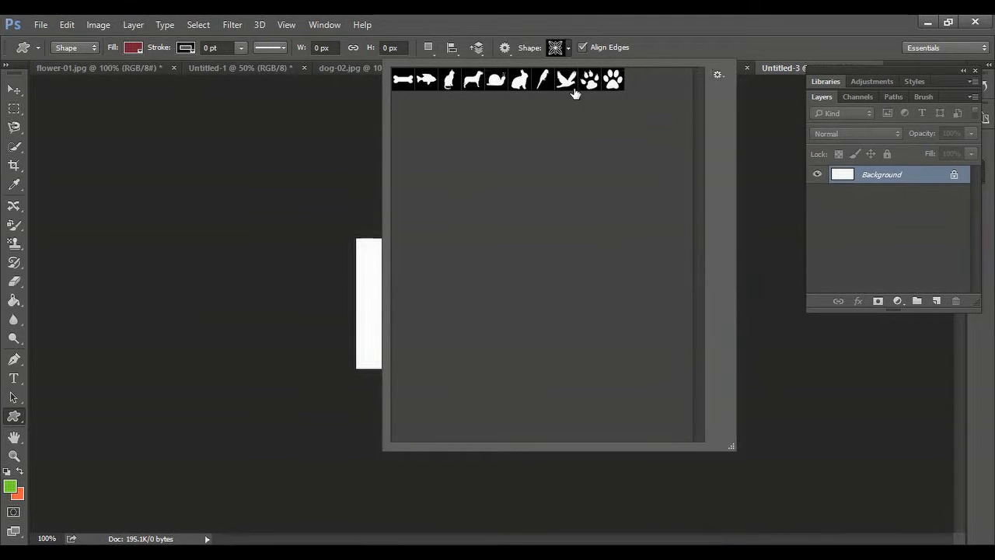
- Load the All set of custom shapes and choose the hollow, many-pointed sunburst ring
{"action": "left_click", "coordinate": [724, 73]}
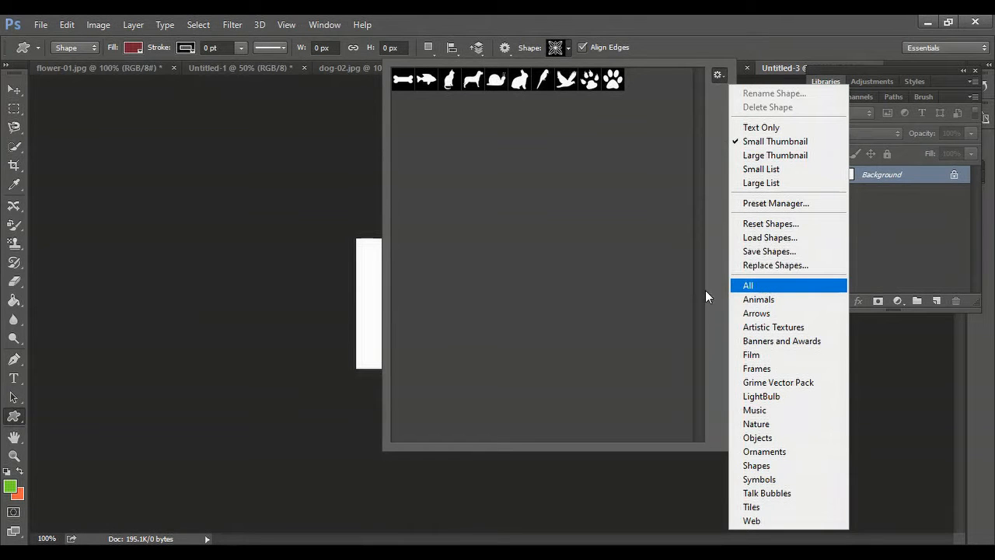
{"action": "left_click", "coordinate": [767, 286]}
{"action": "left_click", "coordinate": [440, 226]}
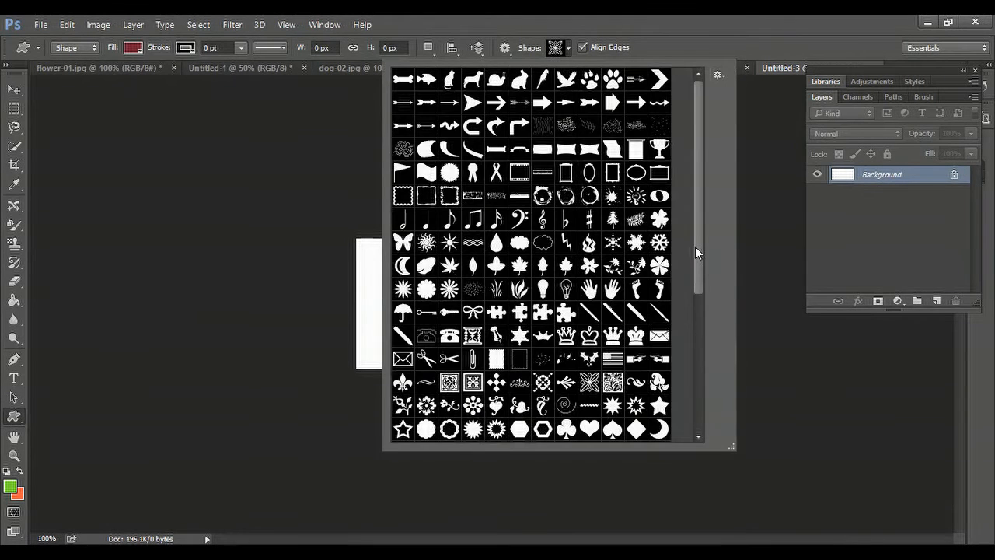
{"action": "left_click_drag", "start_coordinate": [695, 247], "coordinate": [700, 386]}
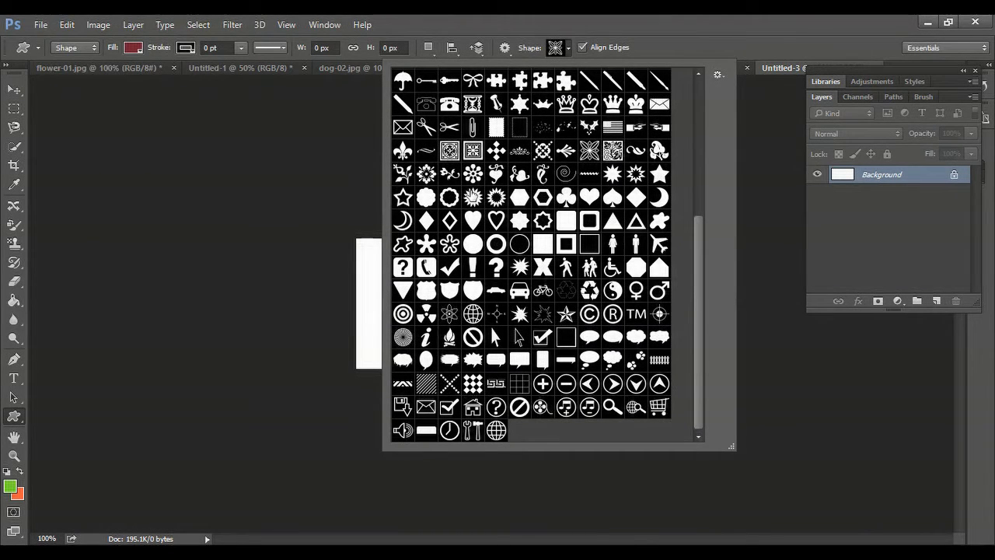
{"action": "left_click", "coordinate": [498, 200]}
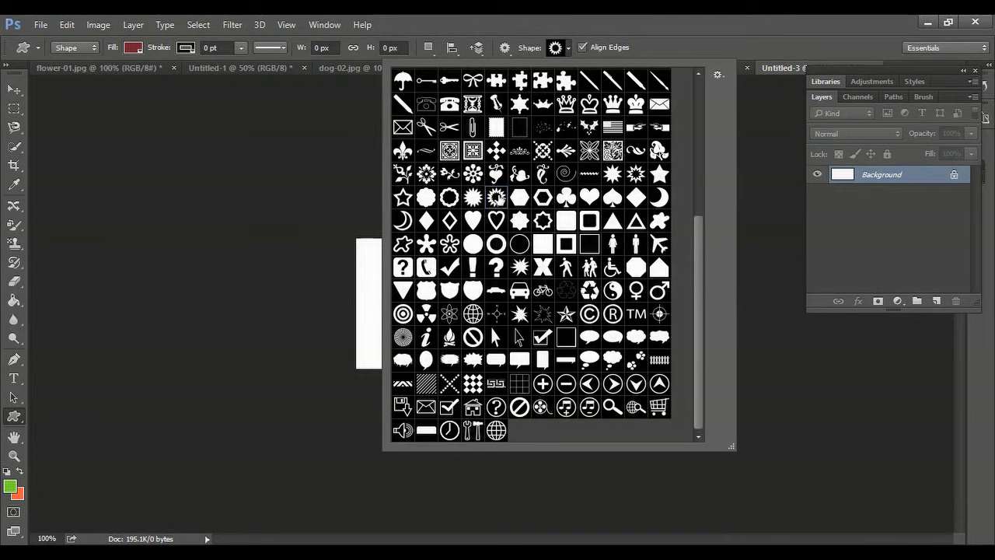
{"action": "left_click", "coordinate": [769, 21]}
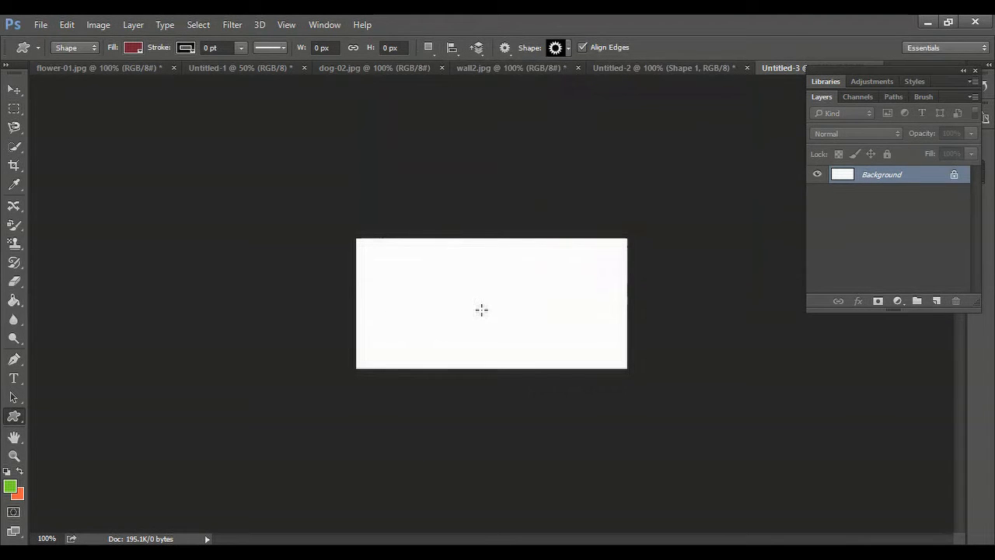
- Draw the sunburst ring about 152 px wide and high, and move it to the centre of the canvas
{"action": "left_click_drag", "start_coordinate": [449, 257], "coordinate": [558, 384]}
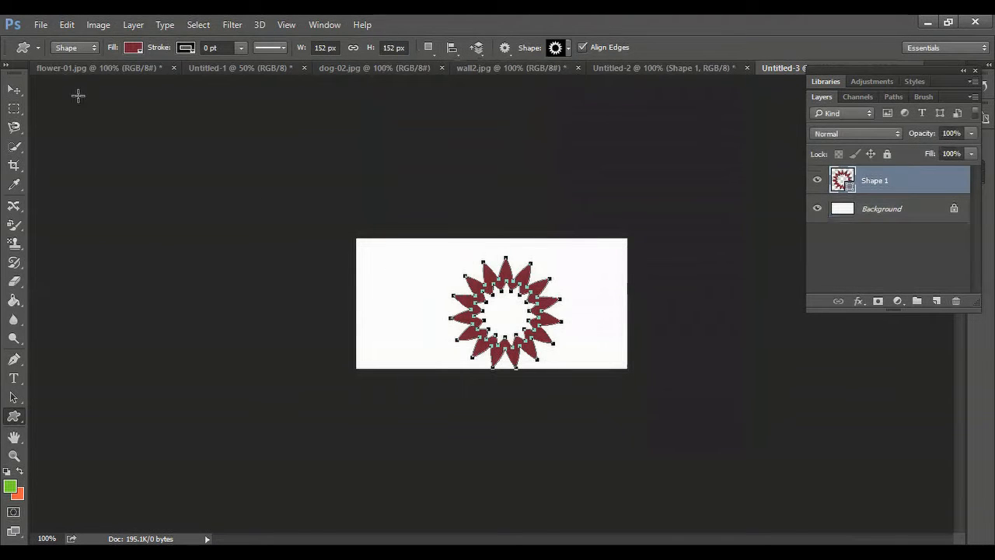
{"action": "left_click", "coordinate": [14, 89]}
{"action": "key", "text": "ctrl+h"}
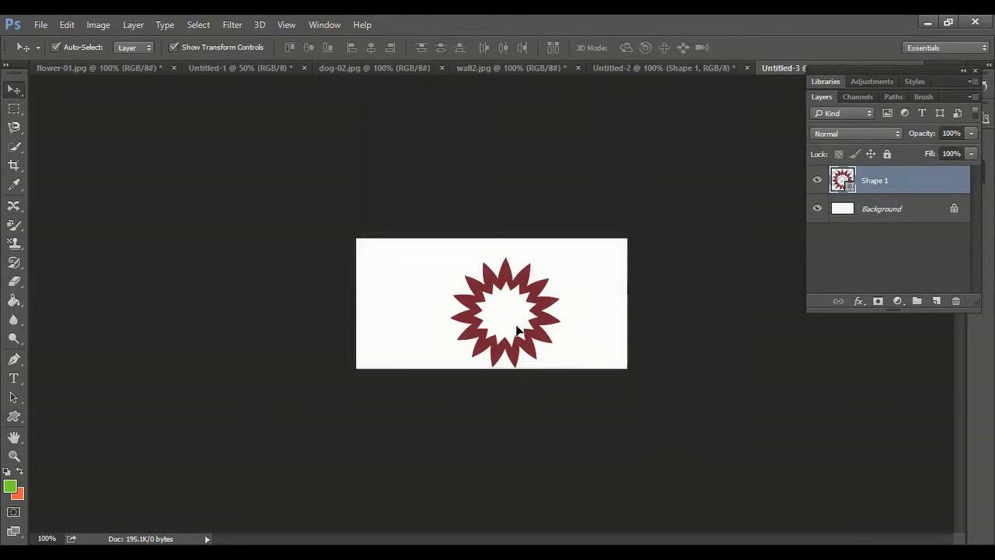
{"action": "left_click", "coordinate": [523, 327]}
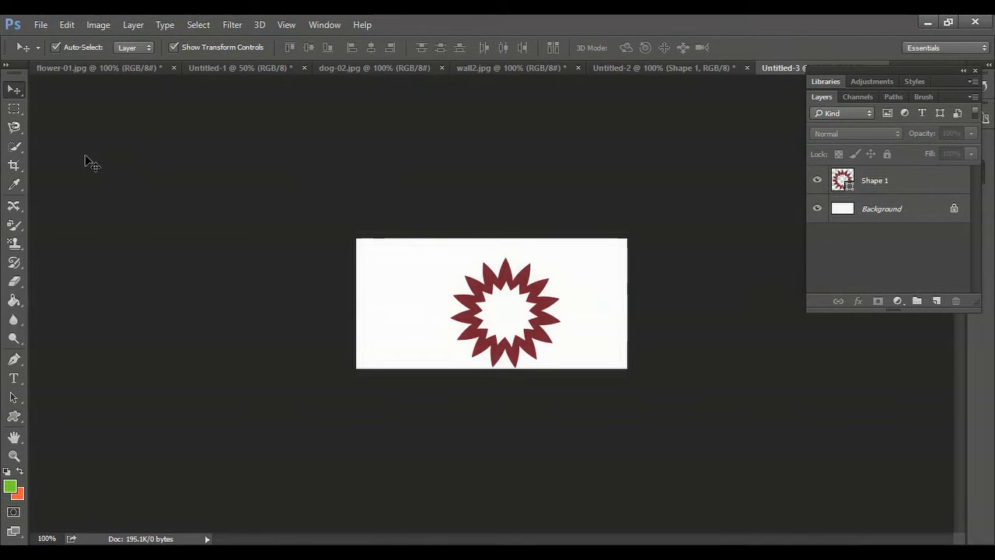
{"action": "left_click", "coordinate": [512, 317]}
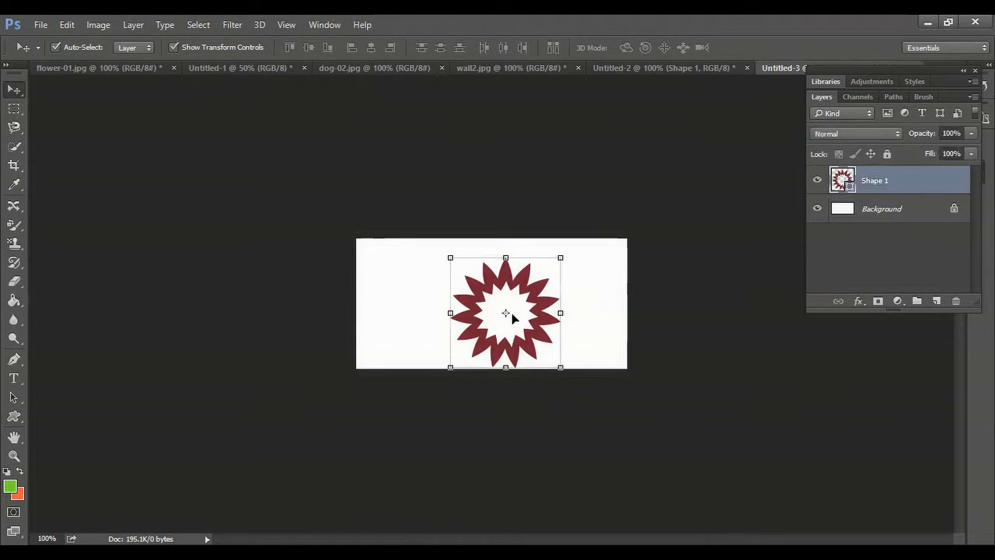
{"action": "left_click_drag", "start_coordinate": [510, 279], "coordinate": [486, 266]}
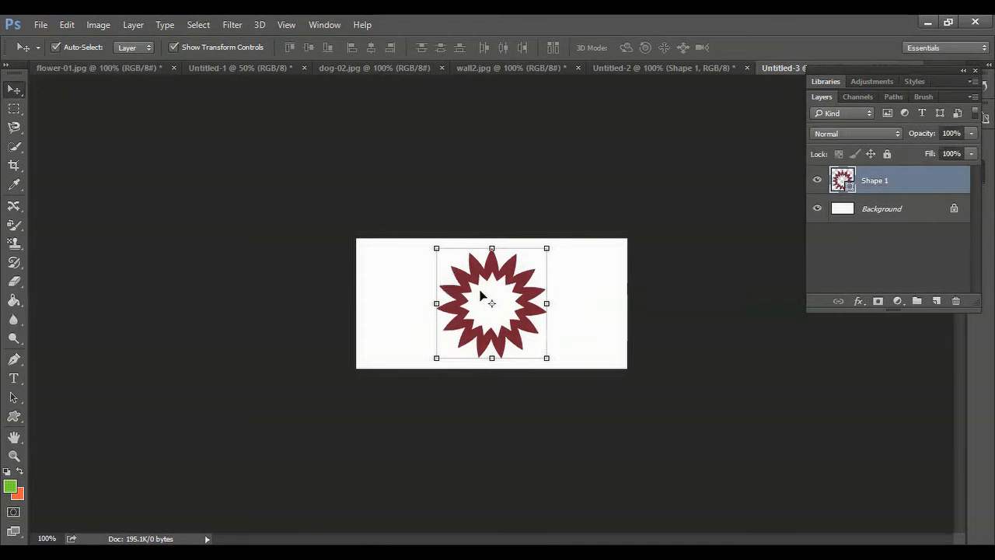
- Add a new layer above the sunburst, try a green Paint Bucket fill inside the ring, and undo the fill
{"action": "left_click", "coordinate": [20, 302]}
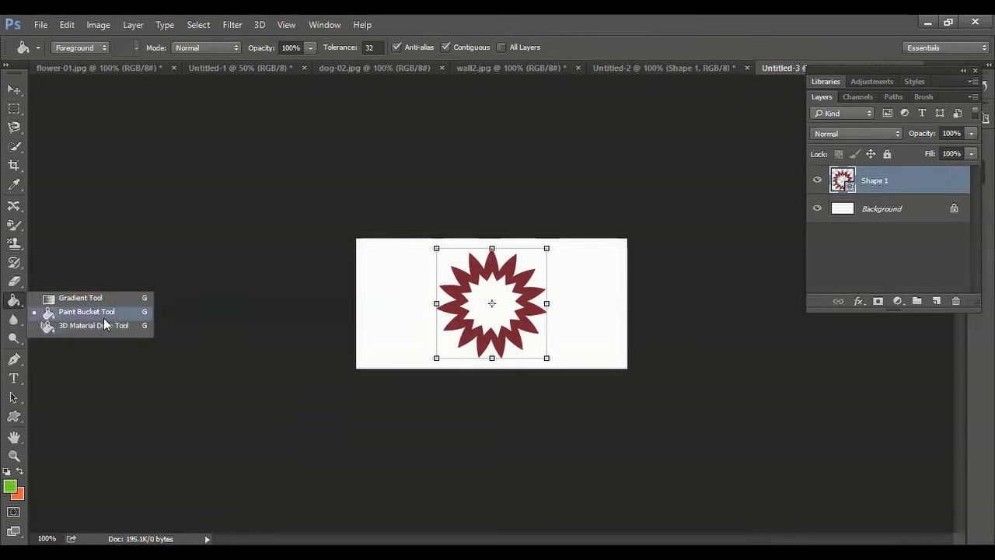
{"action": "left_click", "coordinate": [102, 315]}
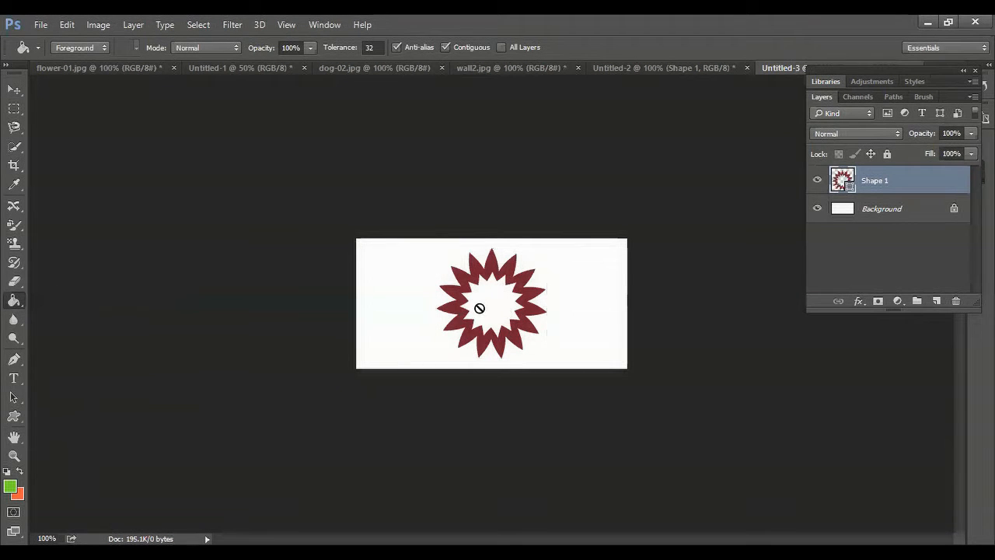
{"action": "left_click", "coordinate": [937, 301]}
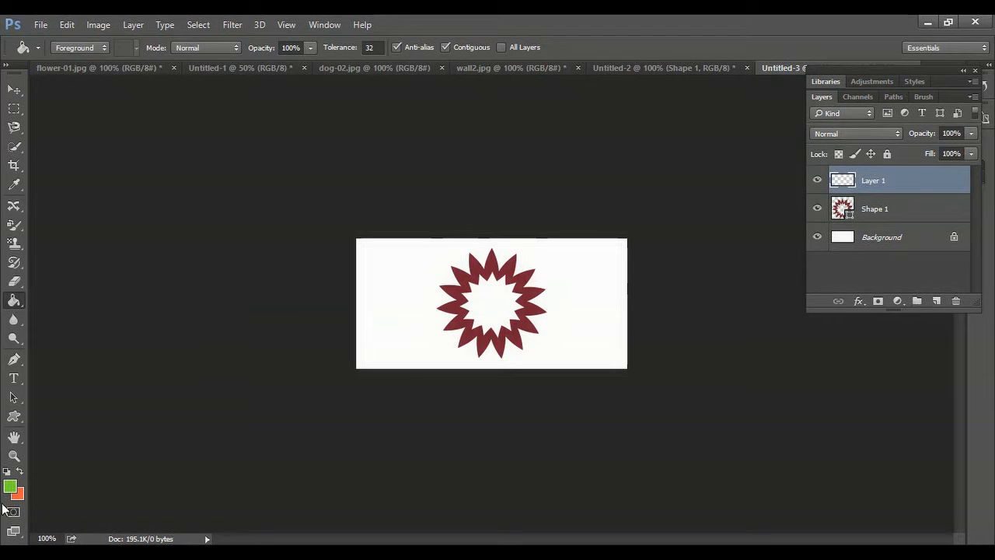
{"action": "left_click", "coordinate": [484, 294]}
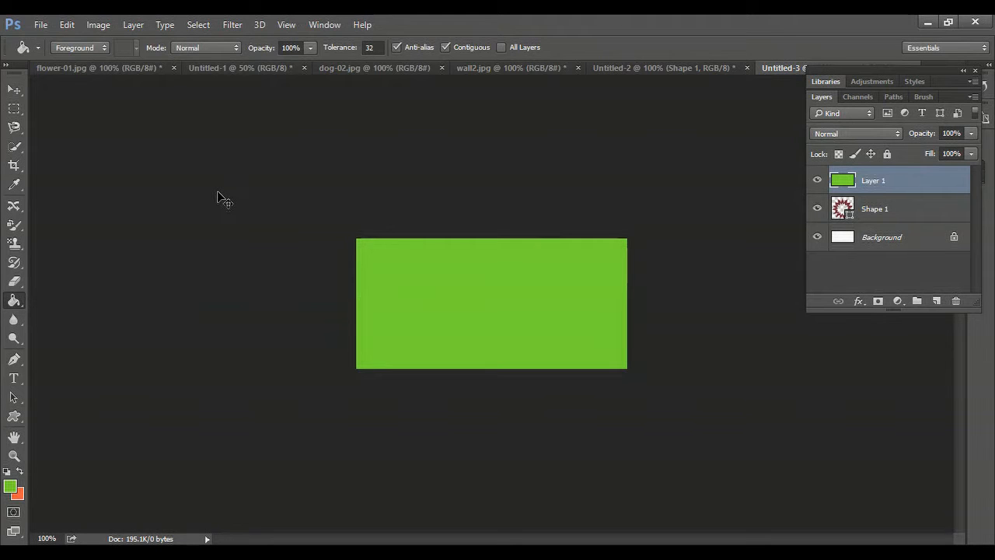
{"action": "key", "text": "ctrl+z"}
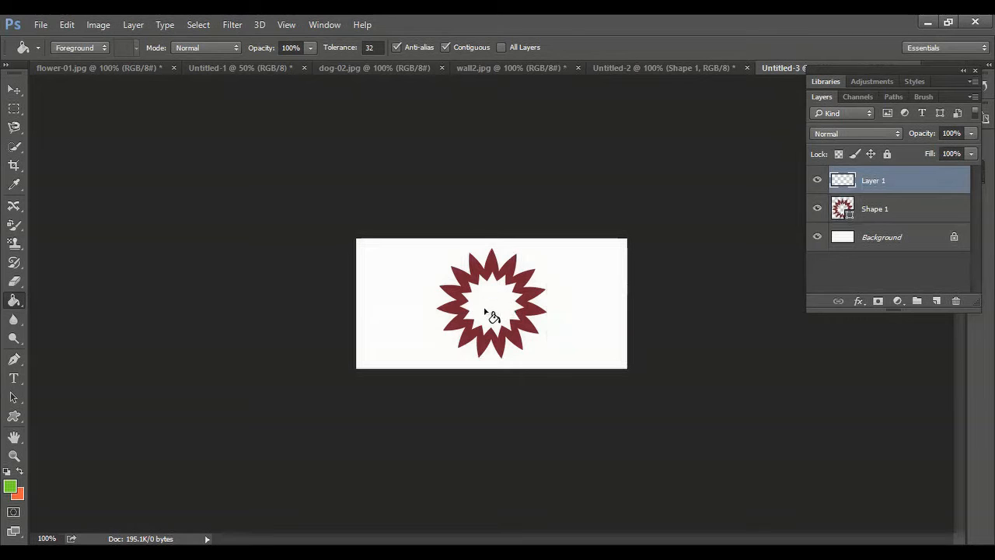
- Try to select the sunburst's white centre on the new layer with the Magic Wand tool, and deselect the layer
{"action": "left_click", "coordinate": [14, 146]}
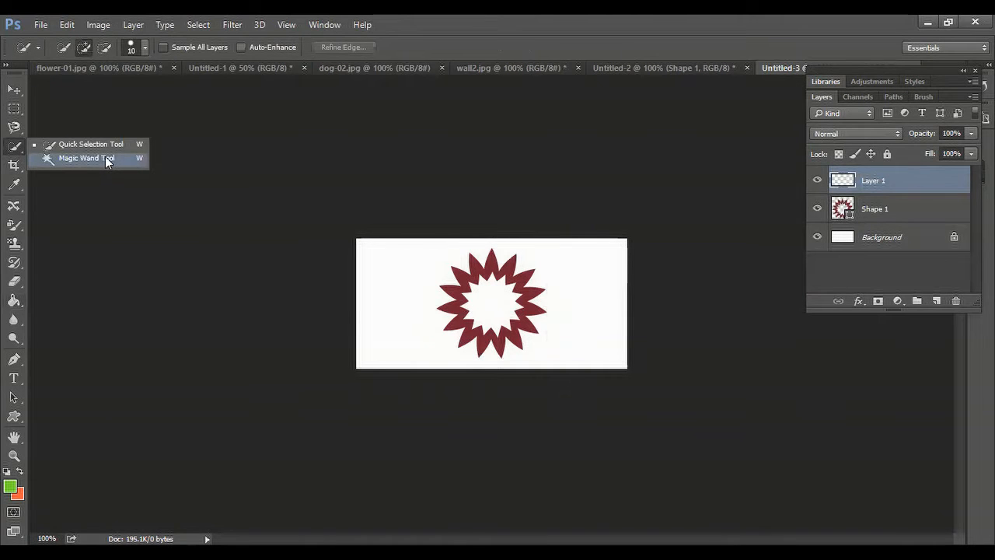
{"action": "left_click", "coordinate": [105, 156]}
{"action": "left_click", "coordinate": [491, 303]}
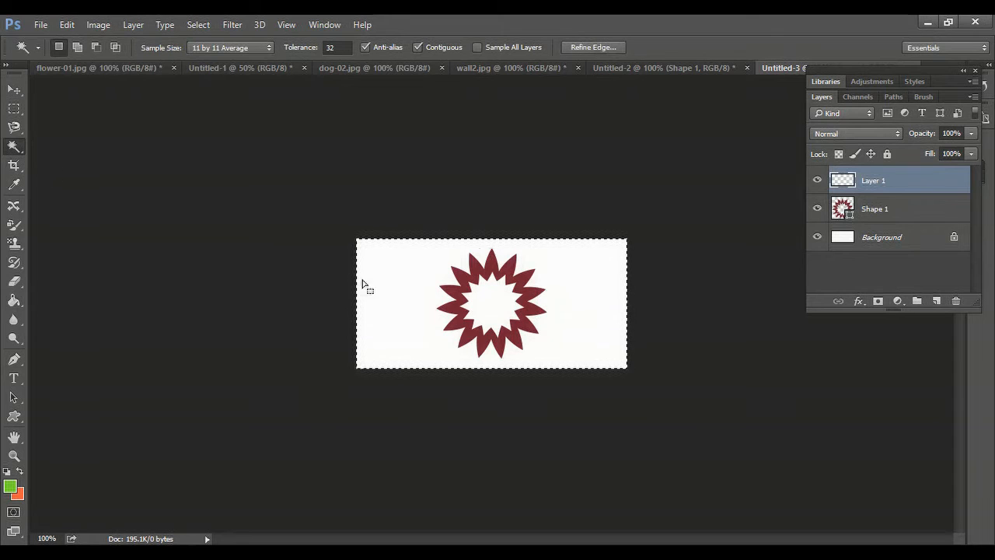
{"action": "left_click", "coordinate": [148, 200], "text": "ctrl"}
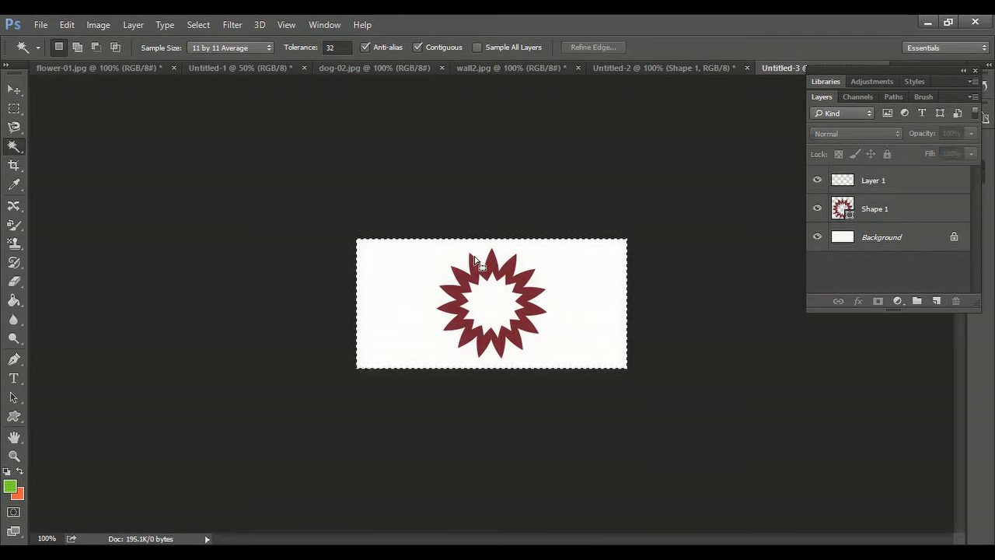
- Trace a closed Pen tool path point by point along the zigzag inner edge of the sunburst ring
{"action": "key", "text": "ctrl+plus"}
{"action": "key", "text": "ctrl+plus"}
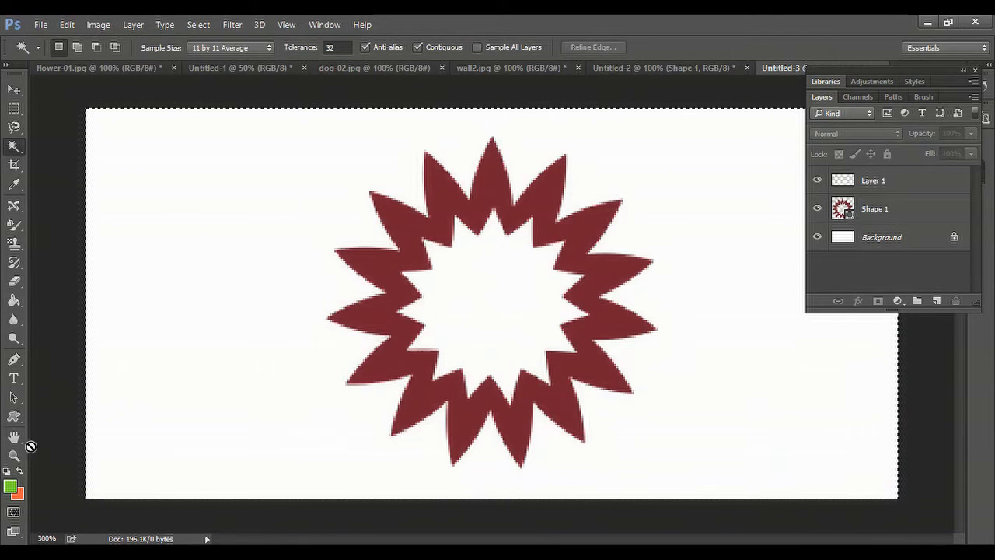
{"action": "left_click", "coordinate": [19, 399]}
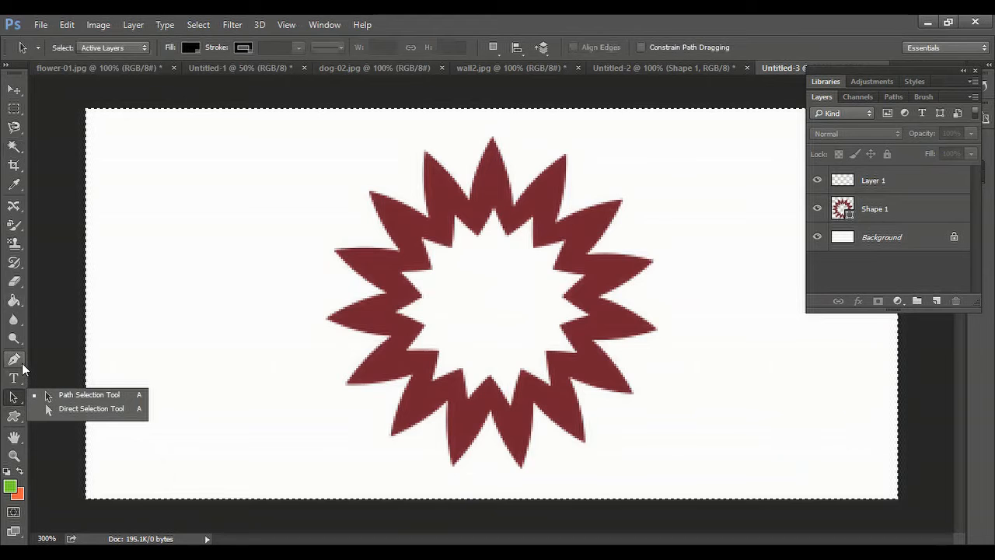
{"action": "left_click", "coordinate": [14, 359]}
{"action": "left_click", "coordinate": [65, 358]}
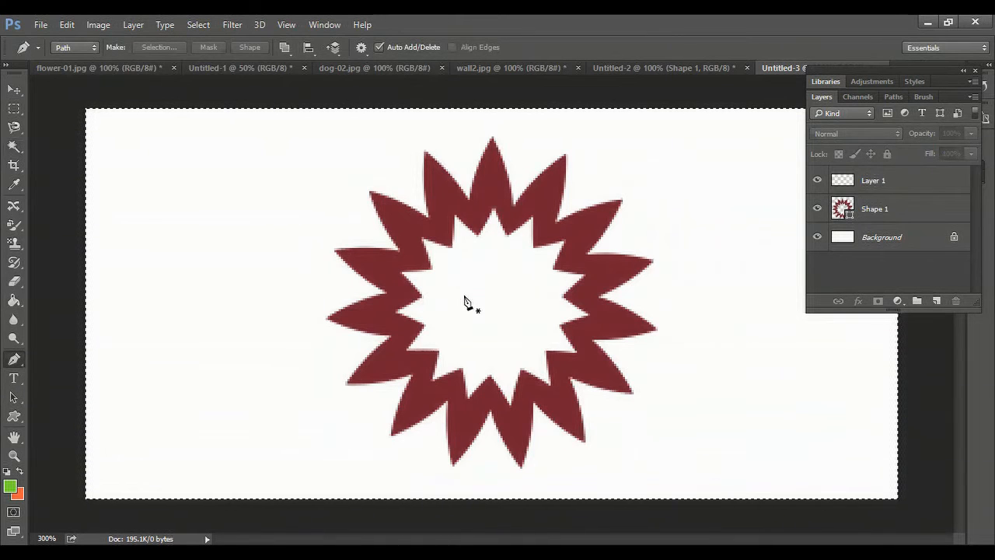
{"action": "left_click", "coordinate": [424, 241]}
{"action": "left_click", "coordinate": [453, 247]}
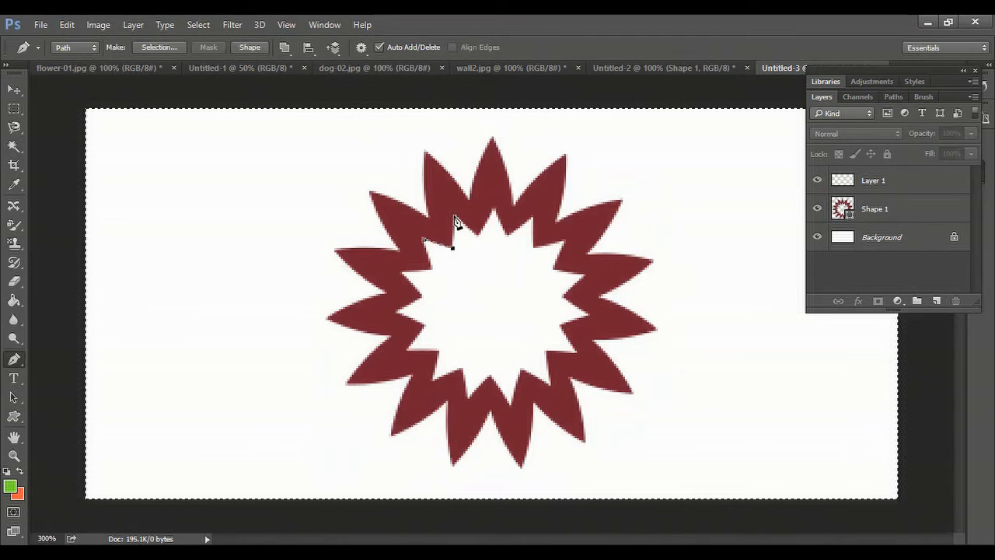
{"action": "left_click", "coordinate": [455, 216]}
{"action": "left_click", "coordinate": [476, 234]}
{"action": "left_click", "coordinate": [494, 210]}
{"action": "left_click", "coordinate": [505, 234]}
{"action": "left_click", "coordinate": [532, 218]}
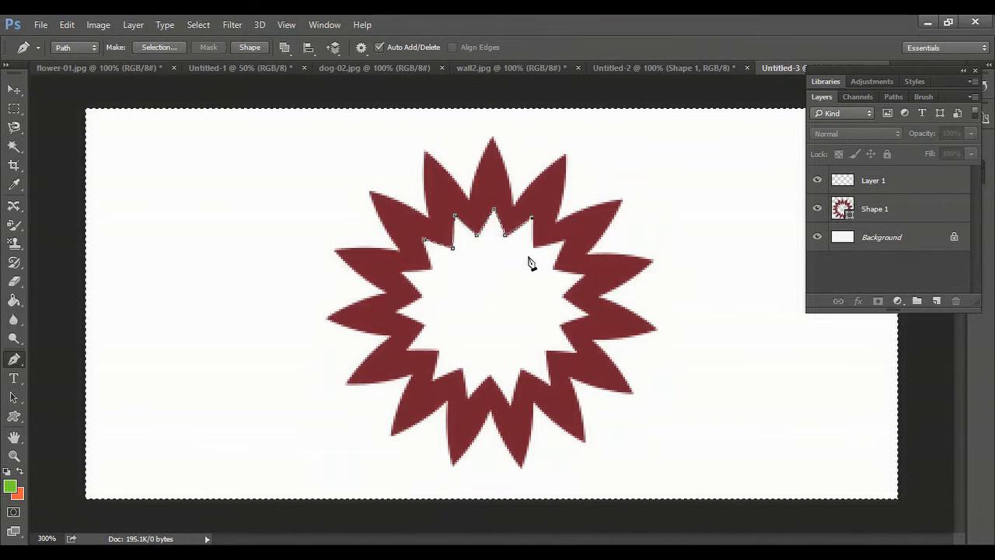
{"action": "left_click", "coordinate": [533, 247]}
{"action": "left_click", "coordinate": [562, 242]}
{"action": "left_click", "coordinate": [551, 267]}
{"action": "left_click", "coordinate": [564, 296]}
{"action": "left_click", "coordinate": [588, 316]}
{"action": "left_click", "coordinate": [560, 326]}
{"action": "left_click", "coordinate": [577, 353]}
{"action": "left_click", "coordinate": [551, 382]}
{"action": "left_click", "coordinate": [521, 369]}
{"action": "left_click", "coordinate": [514, 404]}
{"action": "left_click", "coordinate": [492, 378]}
{"action": "left_click", "coordinate": [469, 394]}
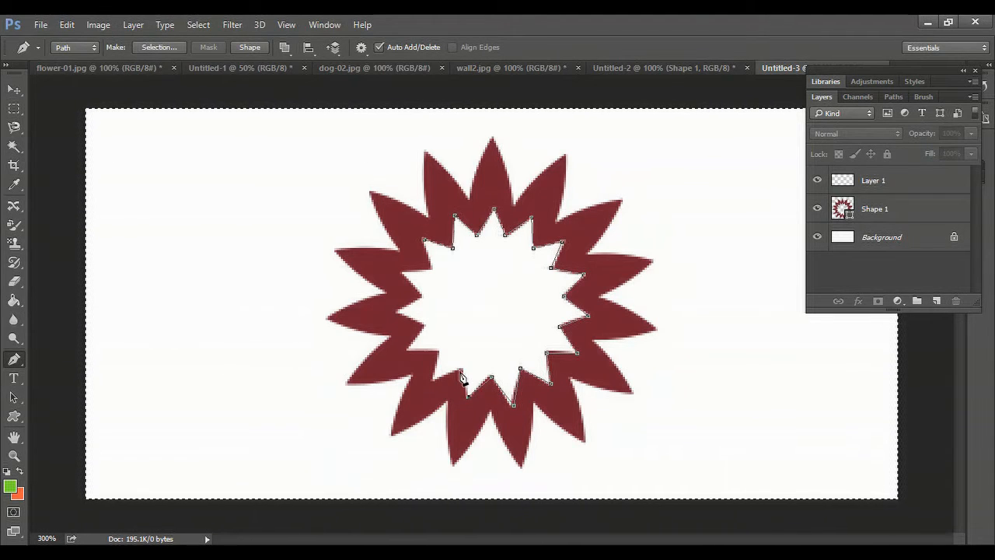
{"action": "left_click", "coordinate": [459, 366]}
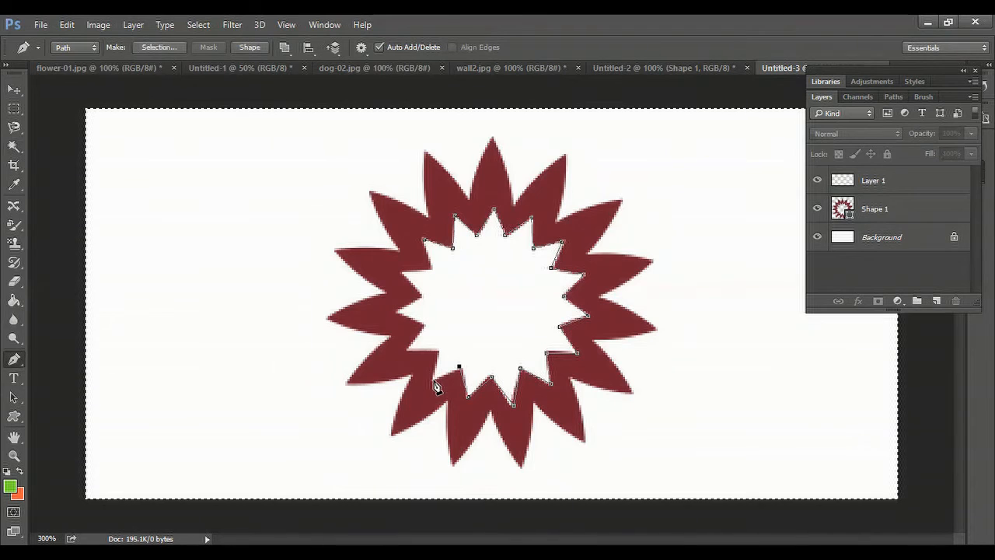
{"action": "left_click", "coordinate": [433, 381]}
{"action": "left_click", "coordinate": [440, 355]}
{"action": "left_click", "coordinate": [406, 351]}
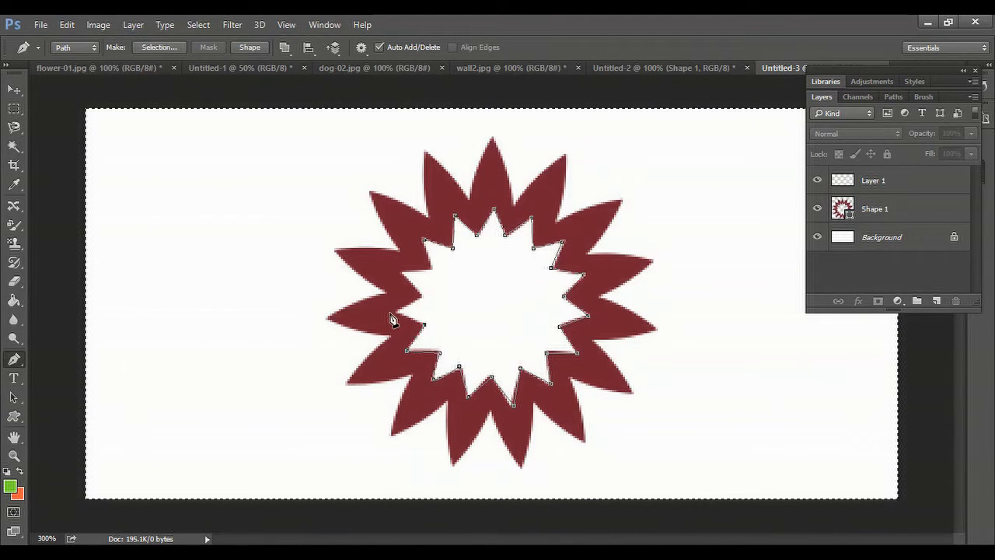
{"action": "left_click", "coordinate": [397, 313]}
{"action": "left_click", "coordinate": [422, 295]}
{"action": "left_click", "coordinate": [403, 274]}
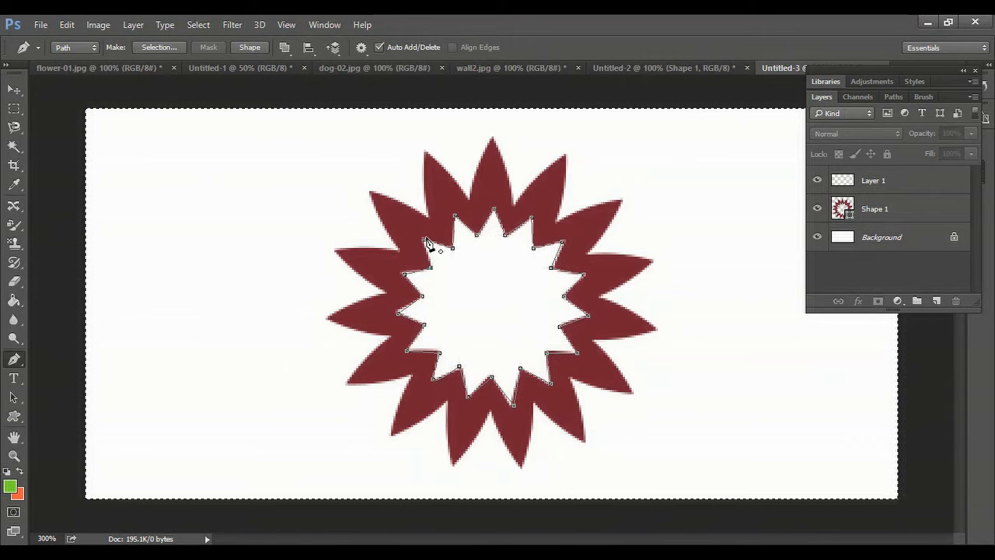
{"action": "left_click", "coordinate": [425, 242]}
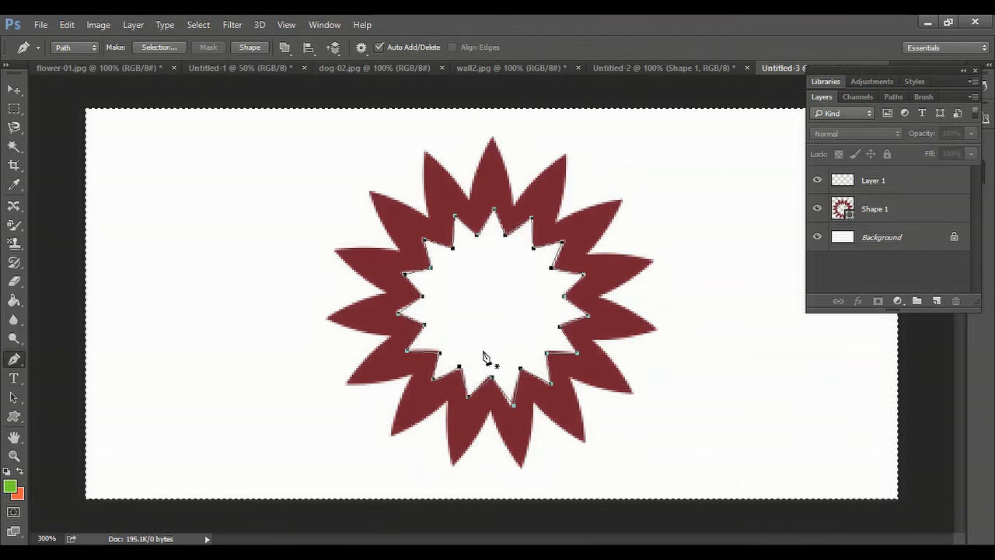
- Turn the closed path around the sunburst's centre into a selection
{"action": "right_click", "coordinate": [502, 284]}
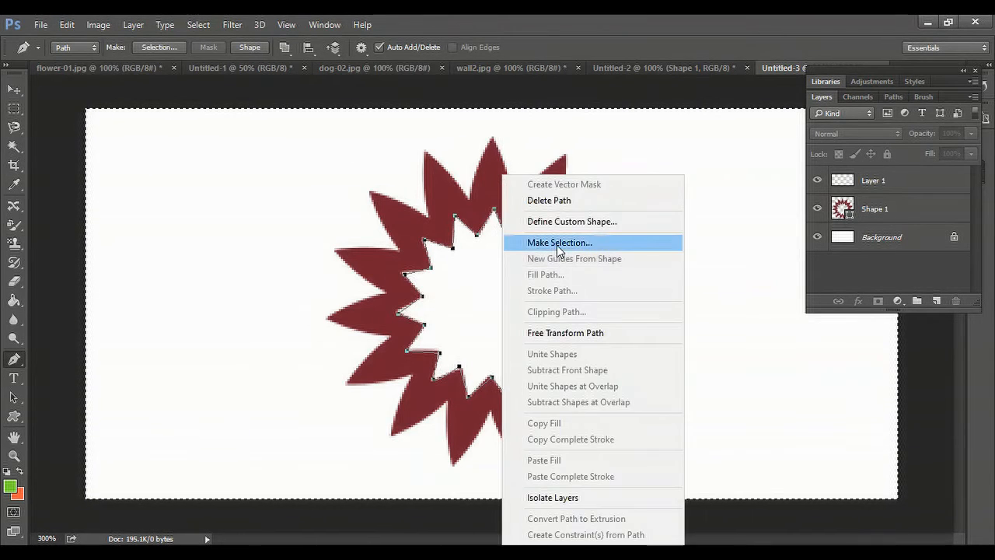
{"action": "left_click", "coordinate": [574, 245]}
{"action": "left_click", "coordinate": [591, 167]}
- Fill the selected sunburst centre with green on a new layer using the Paint Bucket tool, and deselect it
{"action": "left_click", "coordinate": [21, 307]}
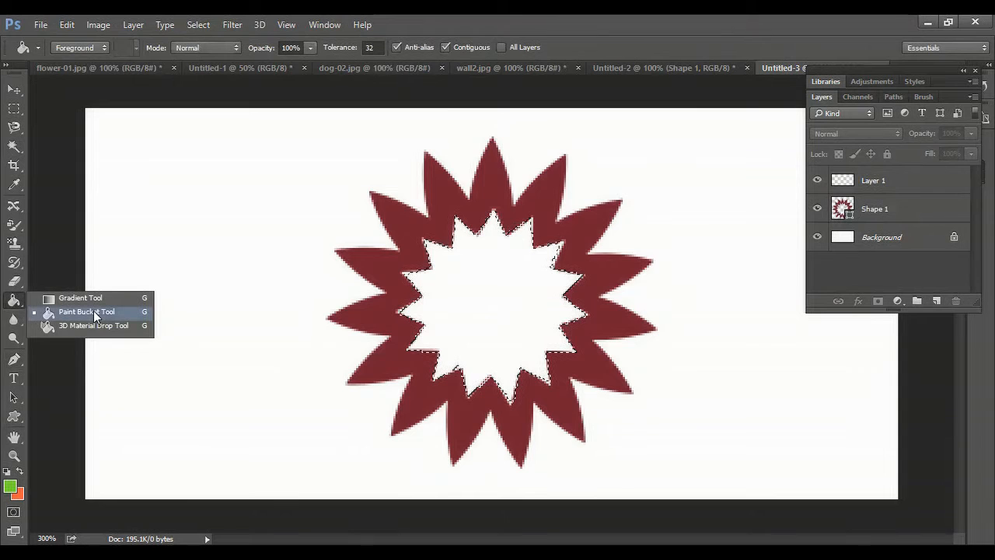
{"action": "left_click", "coordinate": [94, 310]}
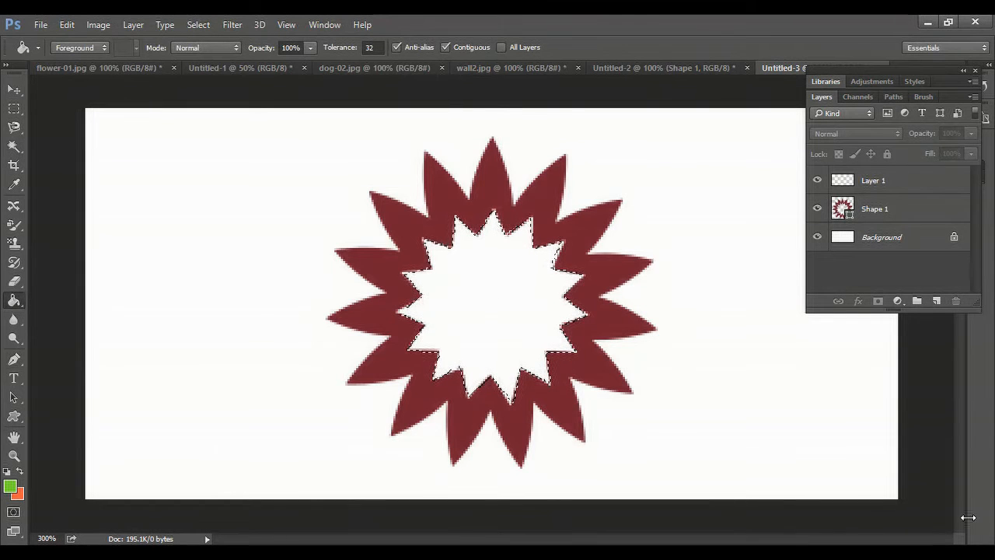
{"action": "left_click", "coordinate": [937, 300]}
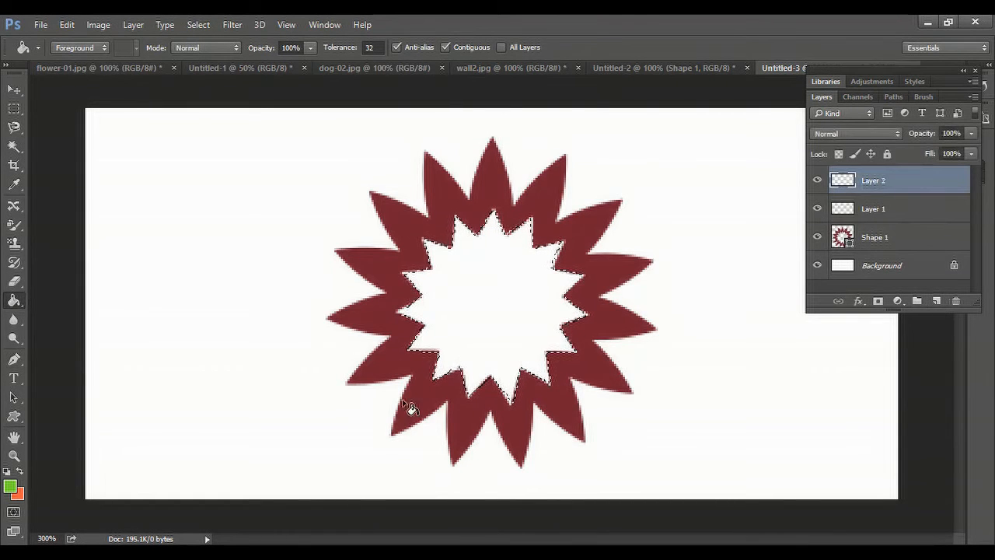
{"action": "left_click", "coordinate": [487, 297]}
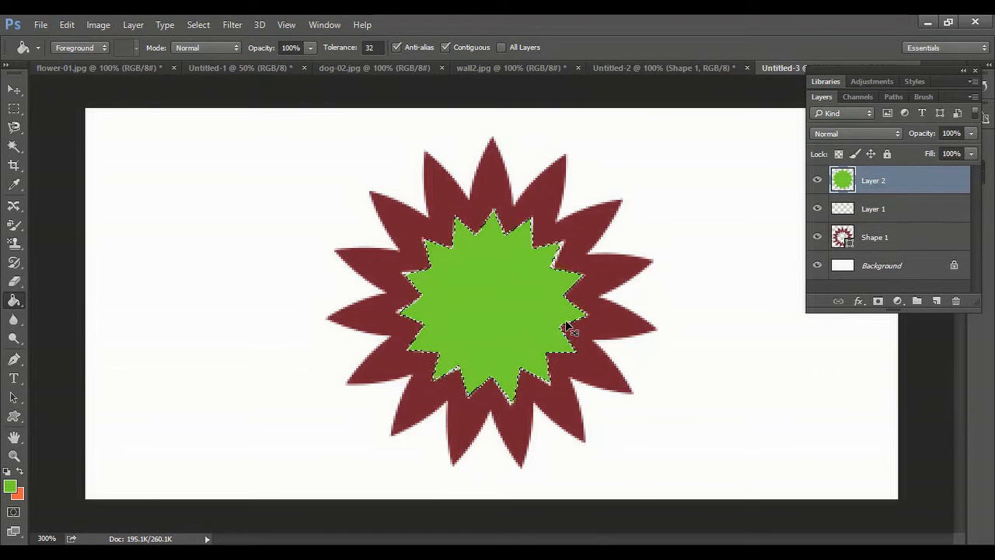
{"action": "key", "text": "ctrl+d"}
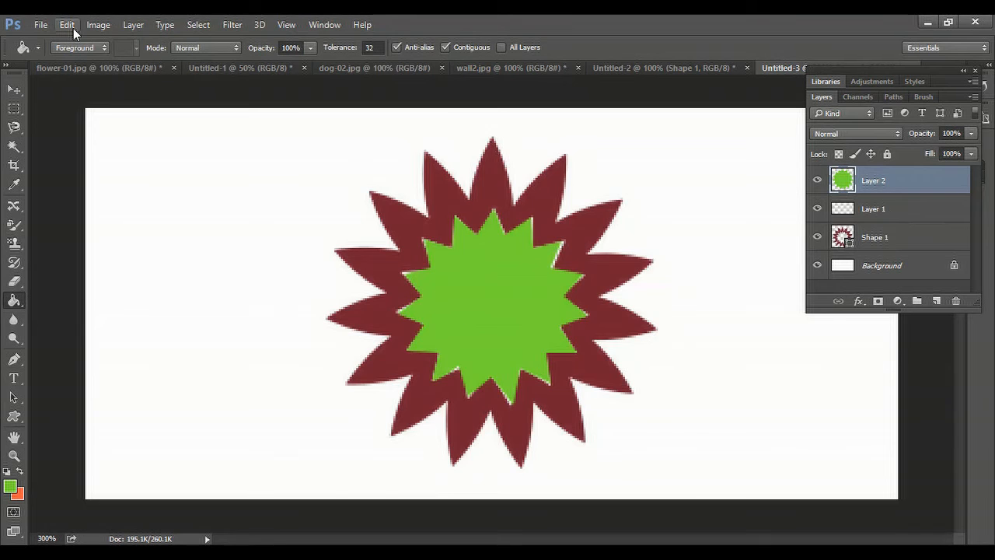
- Draw a square marquee closely around the whole sunburst and shift the selection to X 186.50 px, Y 87.50 px to centre it on the shape
{"action": "left_click", "coordinate": [14, 108]}
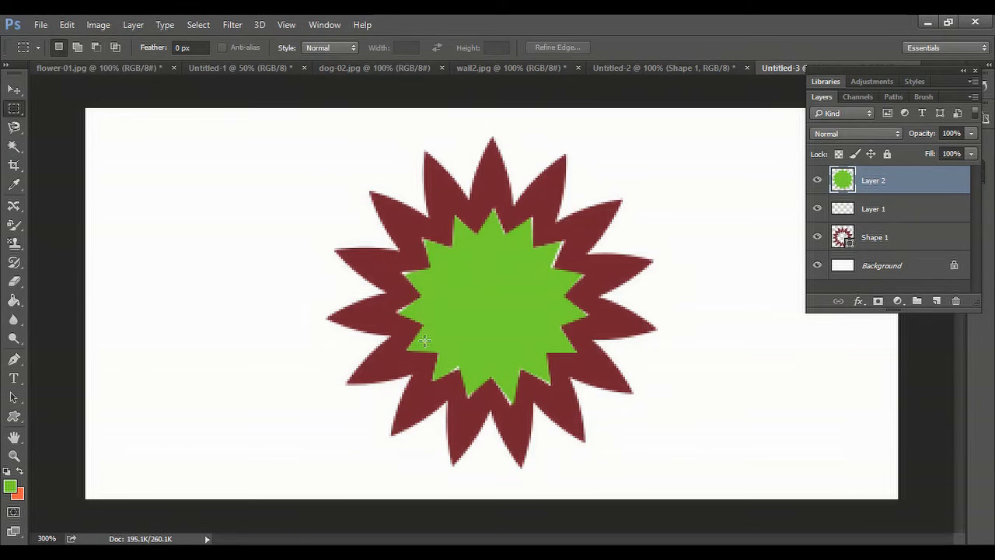
{"action": "left_click_drag", "start_coordinate": [313, 132], "coordinate": [659, 479]}
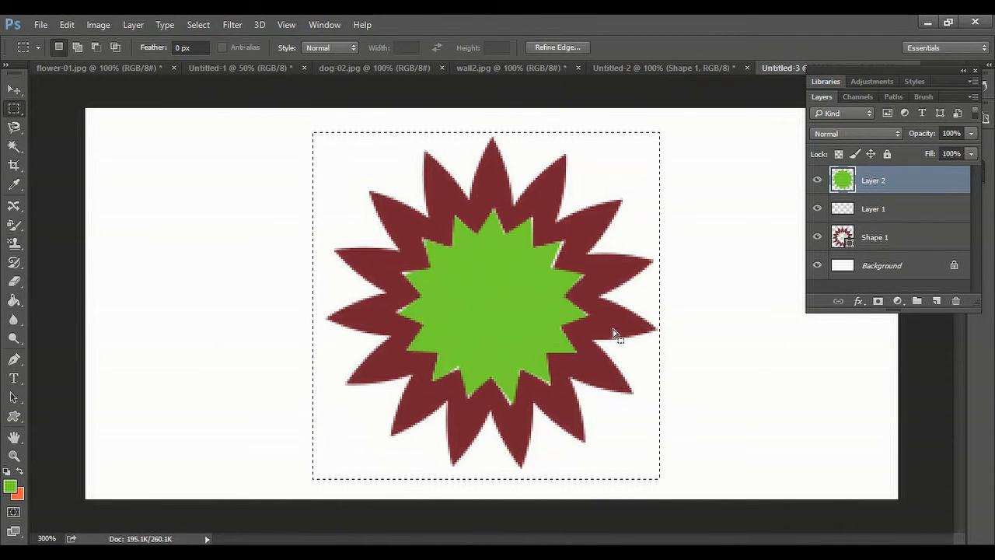
{"action": "right_click", "coordinate": [490, 308]}
{"action": "left_click", "coordinate": [542, 424]}
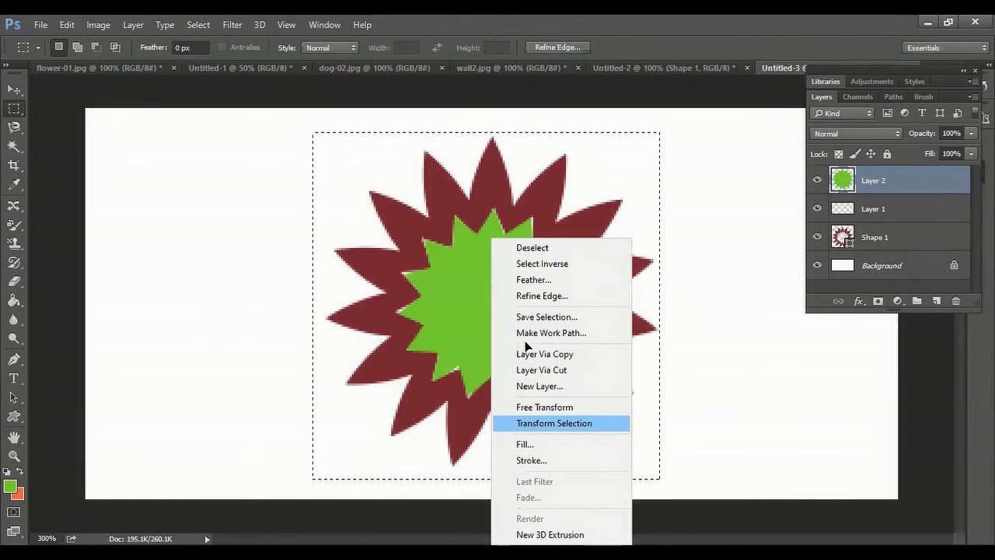
{"action": "mouse_move", "coordinate": [513, 316]}
{"action": "left_mouse_down"}
{"action": "mouse_move", "coordinate": [513, 302]}
{"action": "mouse_move", "coordinate": [517, 321]}
{"action": "left_mouse_up"}
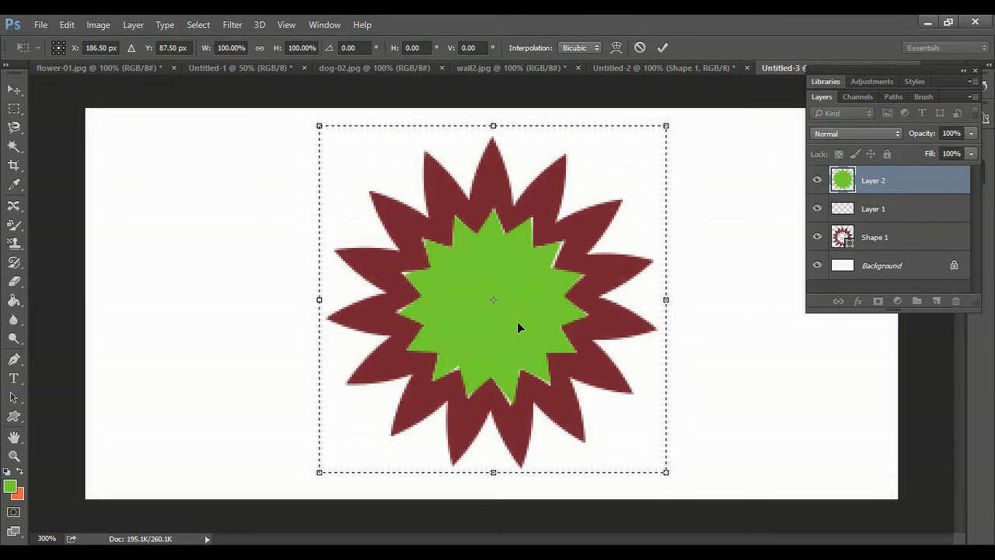
{"action": "left_click", "coordinate": [663, 48]}
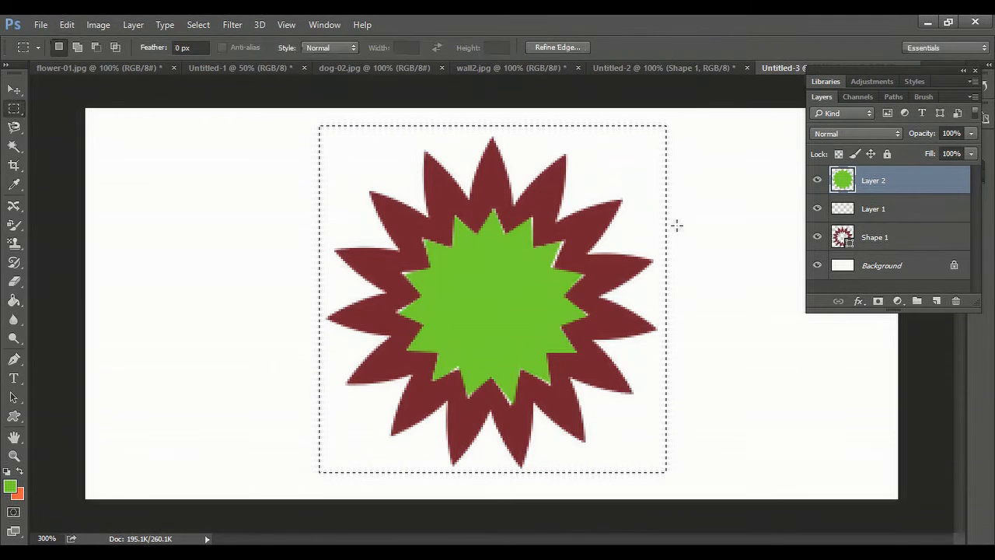
- Crop the canvas to the selected square and define the green-centred sunburst as a pattern under its default name
{"action": "left_click", "coordinate": [95, 27]}
{"action": "left_click", "coordinate": [141, 171]}
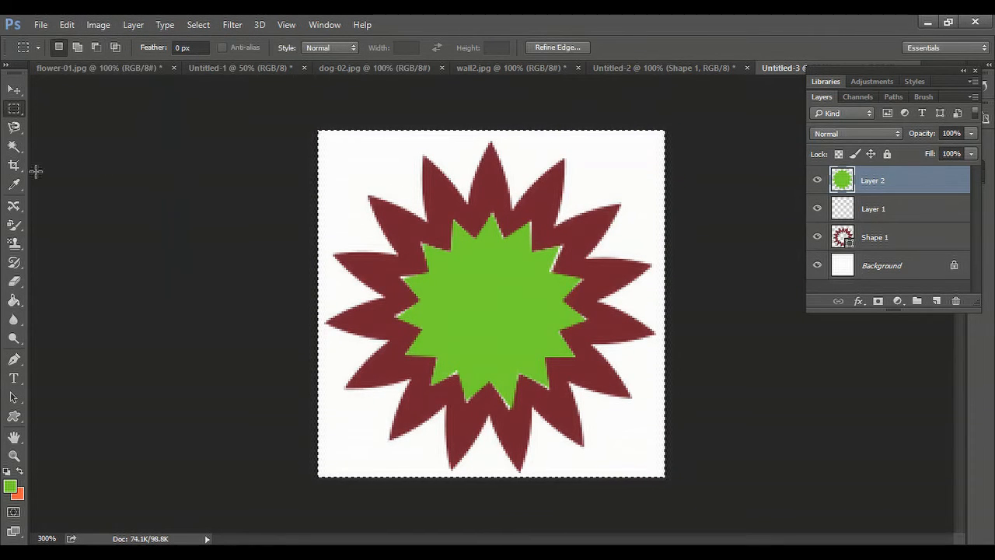
{"action": "left_click", "coordinate": [67, 25]}
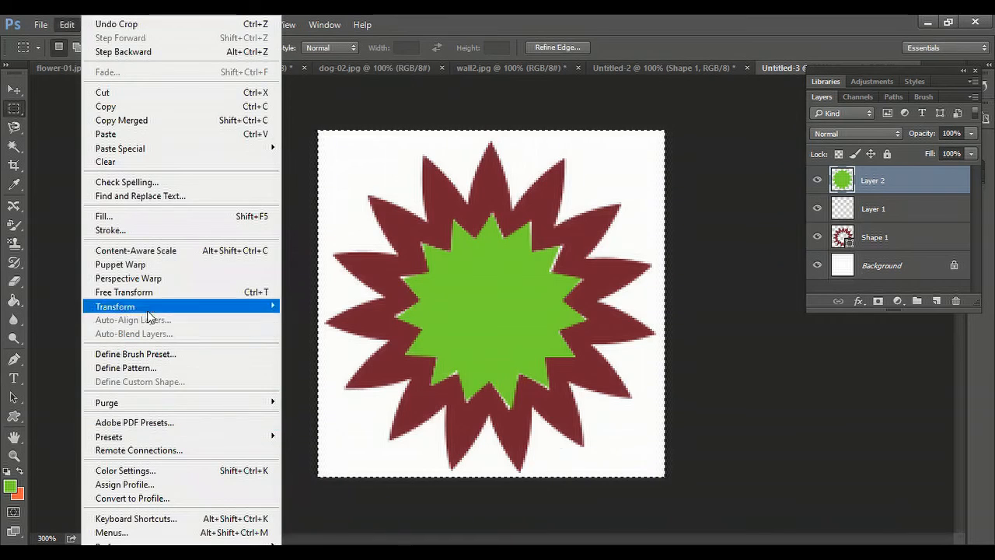
{"action": "left_click", "coordinate": [140, 368]}
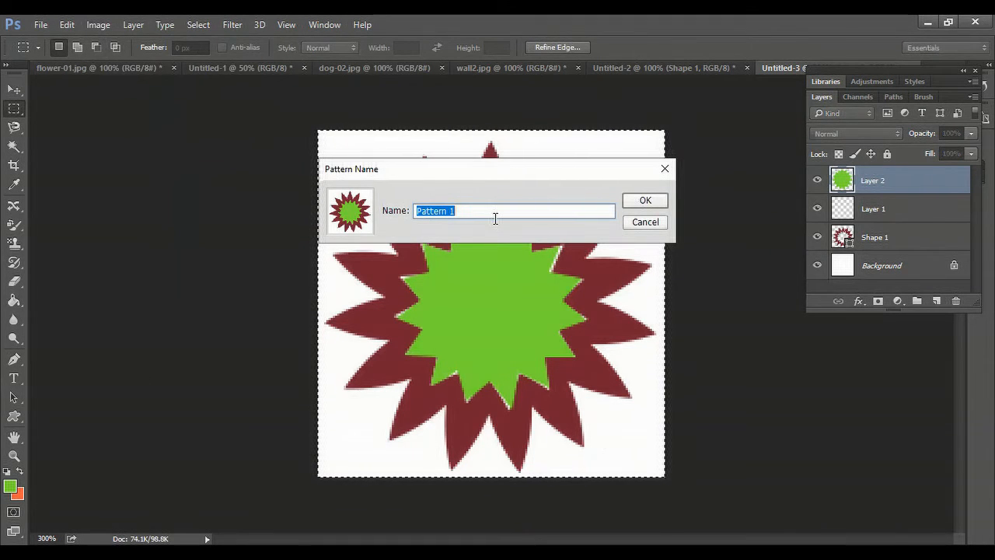
{"action": "left_click", "coordinate": [645, 202]}
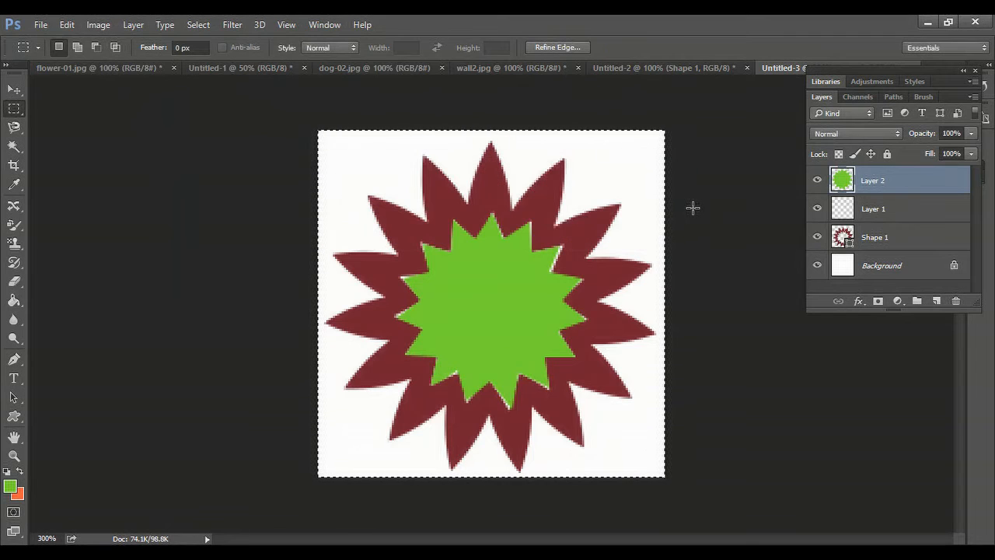
- In the Untitled-1 document, choose the new green-centred sunburst pattern for the Pattern Stamp tool
{"action": "left_click", "coordinate": [202, 69]}
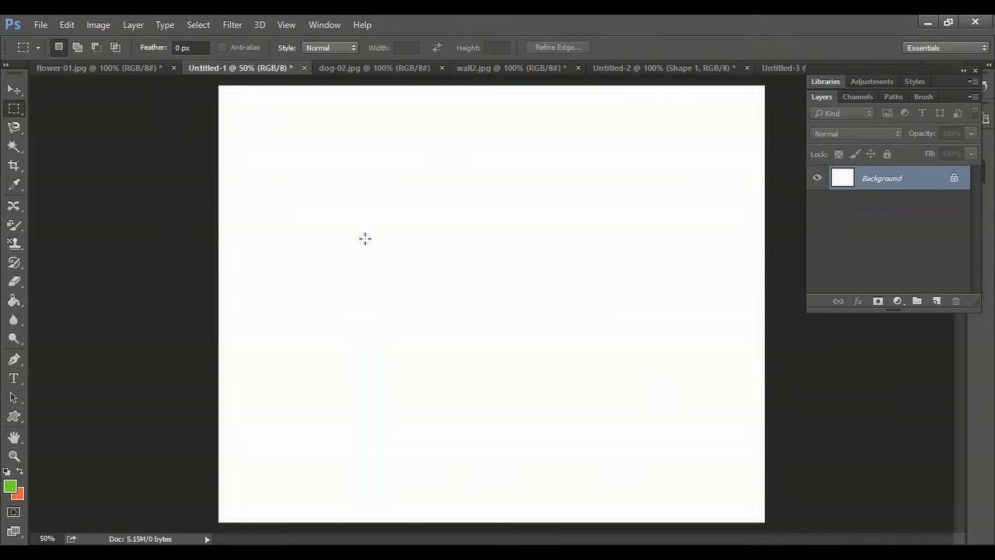
{"action": "left_click", "coordinate": [18, 251]}
{"action": "left_click", "coordinate": [78, 251]}
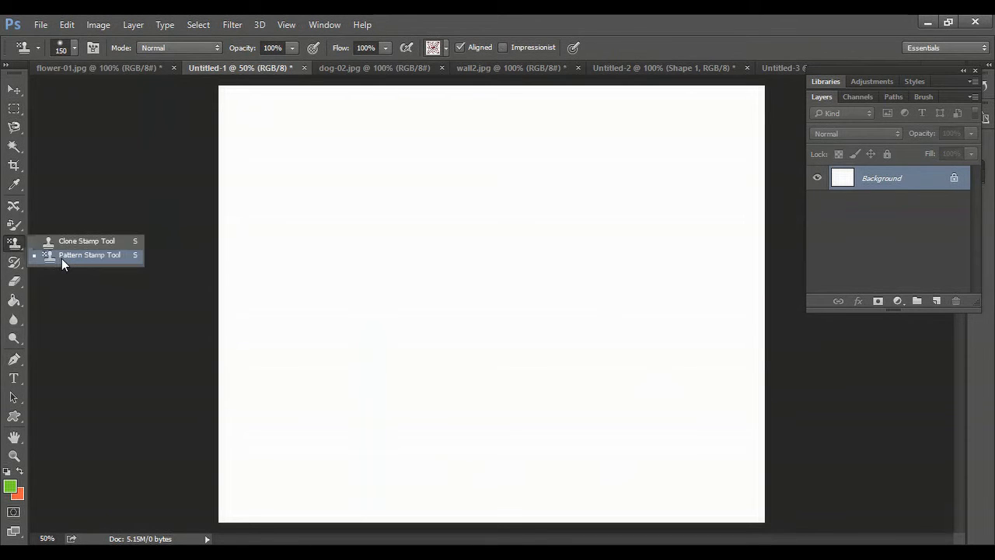
{"action": "left_click", "coordinate": [61, 258]}
{"action": "left_click", "coordinate": [446, 48]}
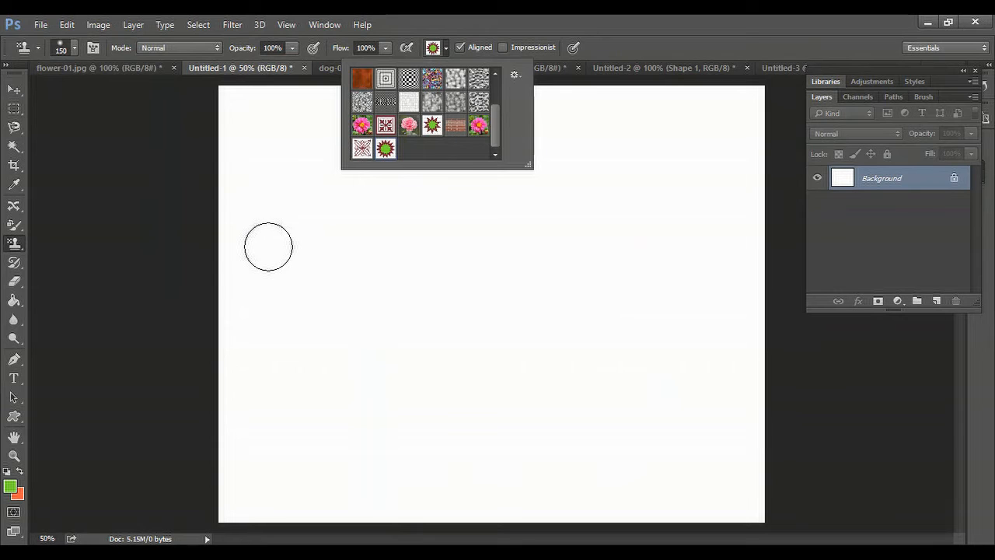
{"action": "key", "text": "Escape"}
- Enlarge the Pattern Stamp brush to 500 px
{"action": "key", "text": "bracketright"}
{"action": "key", "text": "bracketright"}
{"action": "key", "text": "bracketright"}
{"action": "key", "text": "bracketright"}
{"action": "key", "text": "bracketright"}
{"action": "key", "text": "bracketright"}
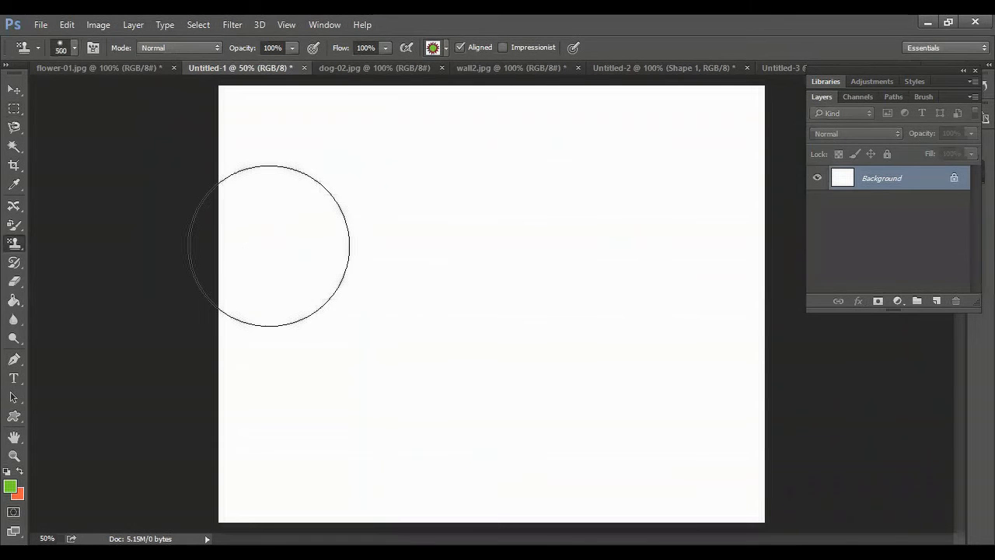
- Paint the green-centred sunburst pattern across the whole white canvas with the Pattern Stamp tool, and undo the painting
{"action": "mouse_move", "coordinate": [303, 154]}
{"action": "left_mouse_down"}
{"action": "mouse_move", "coordinate": [603, 135]}
{"action": "mouse_move", "coordinate": [706, 211]}
{"action": "mouse_move", "coordinate": [725, 462]}
{"action": "mouse_move", "coordinate": [249, 451]}
{"action": "mouse_move", "coordinate": [344, 256]}
{"action": "mouse_move", "coordinate": [242, 355]}
{"action": "mouse_move", "coordinate": [516, 373]}
{"action": "left_mouse_up"}
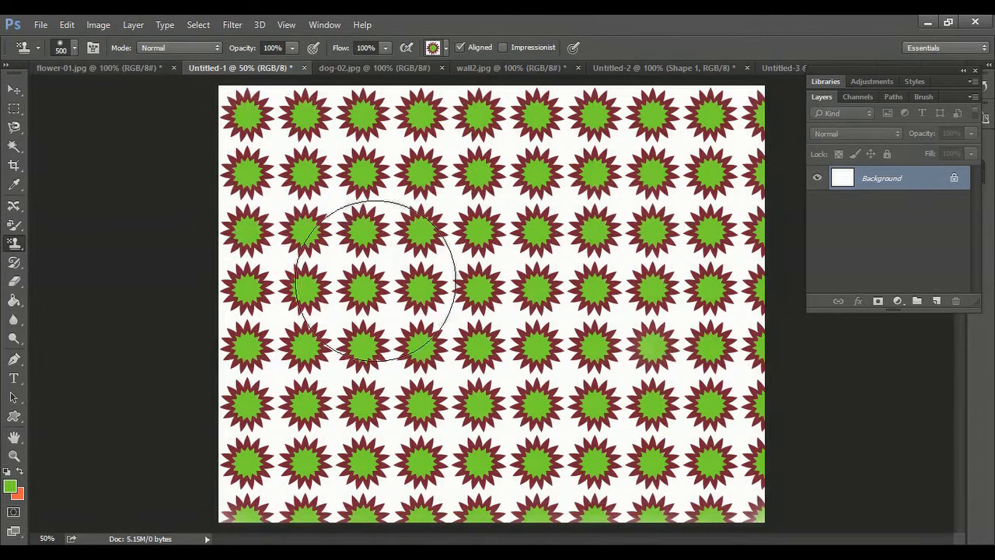
{"action": "left_click_drag", "start_coordinate": [375, 281], "coordinate": [328, 268]}
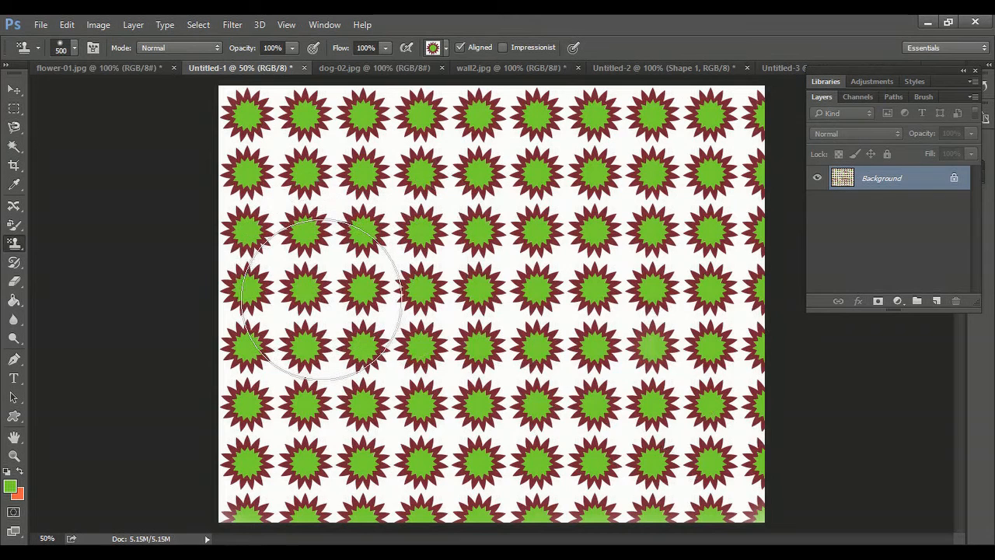
{"action": "right_click", "coordinate": [20, 251]}
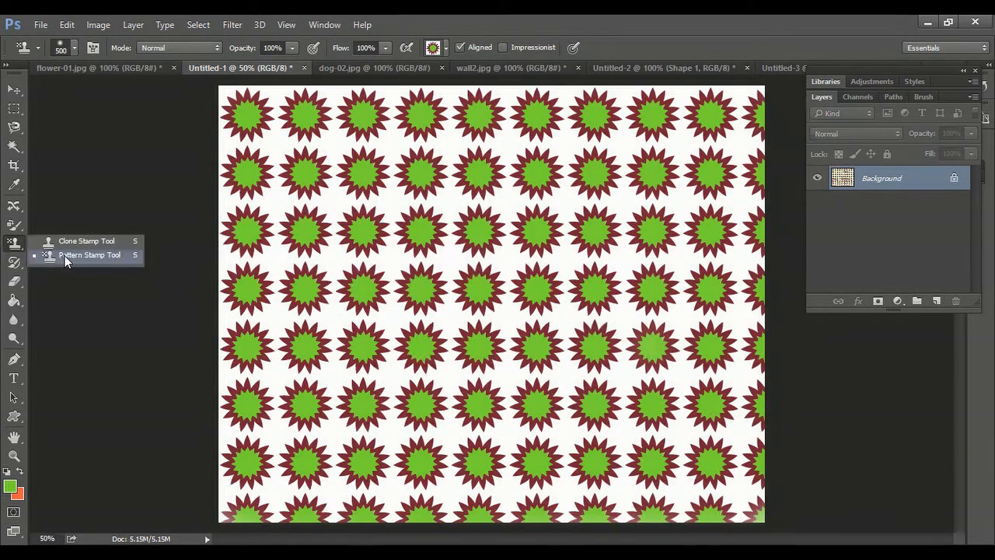
{"action": "left_click", "coordinate": [67, 256]}
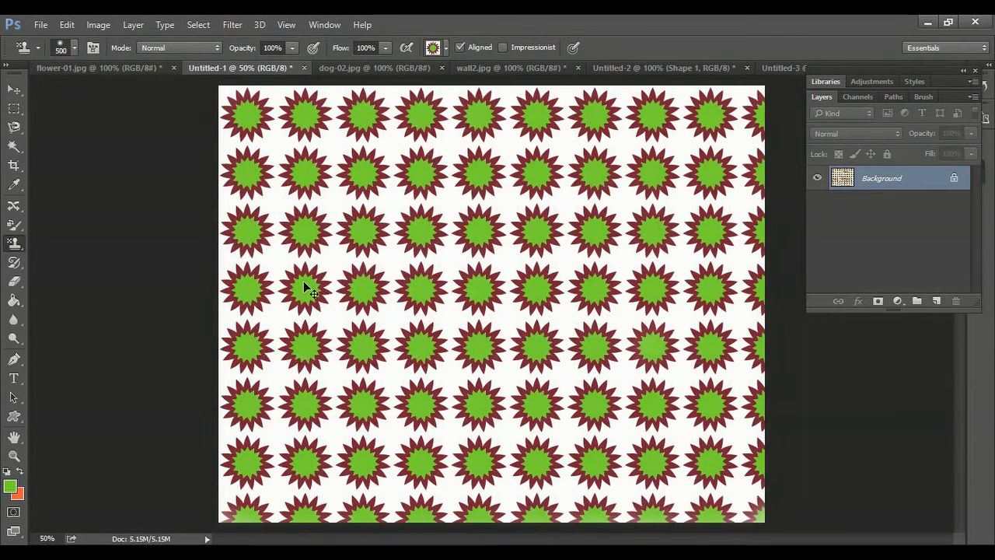
{"action": "key", "text": "ctrl+z"}
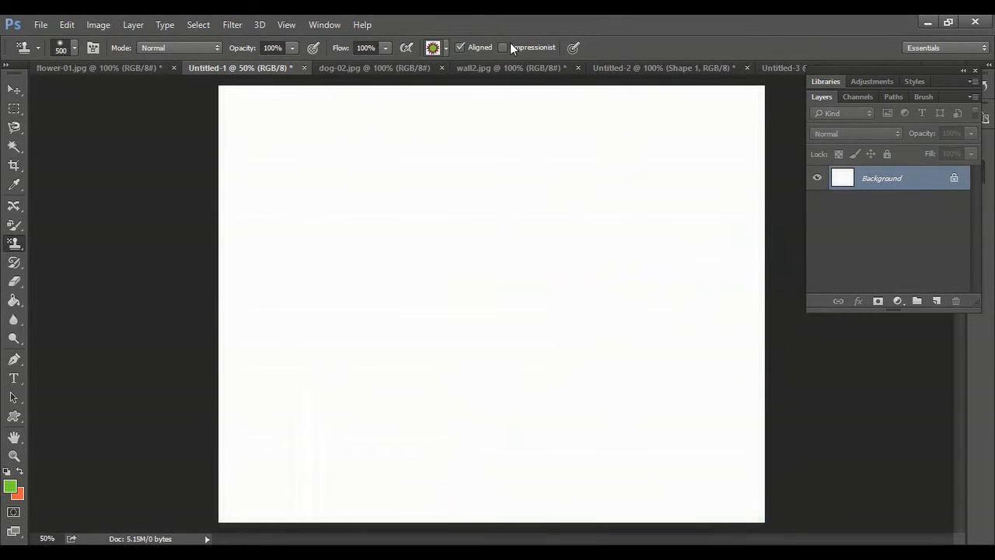
- Reset the Pattern Stamp's pattern library to the default patterns, choosing to save the current patterns first
{"action": "left_click", "coordinate": [445, 49]}
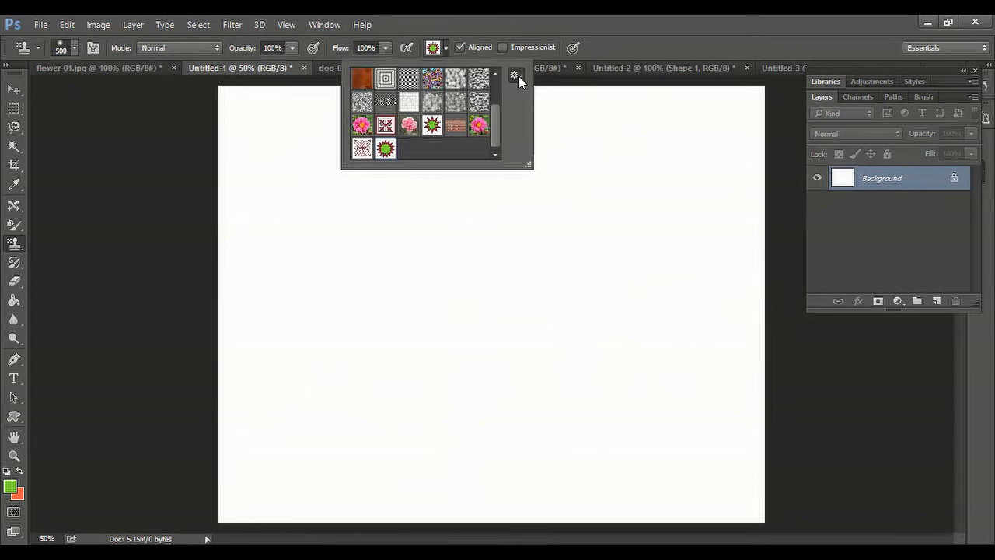
{"action": "left_click", "coordinate": [517, 76]}
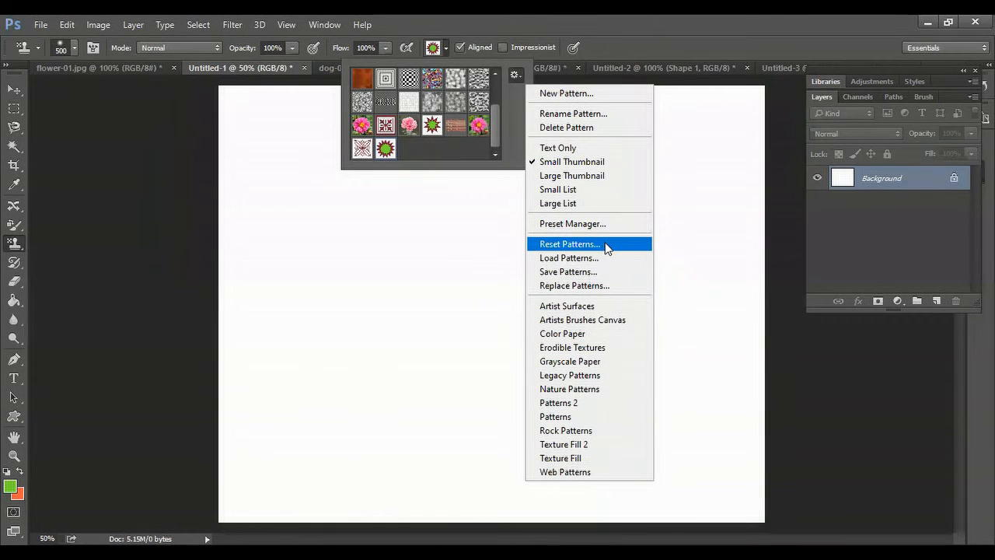
{"action": "left_click", "coordinate": [605, 244]}
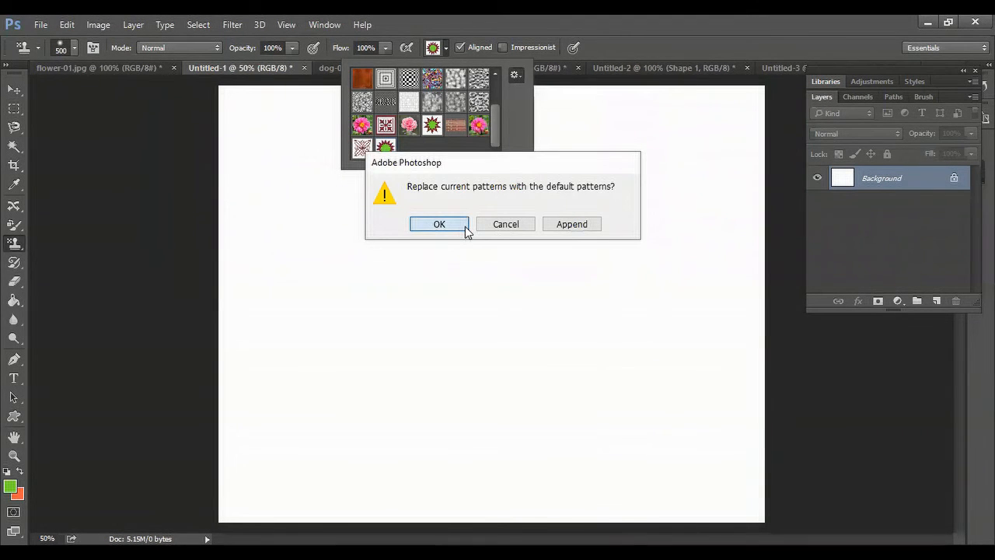
{"action": "left_click", "coordinate": [465, 227]}
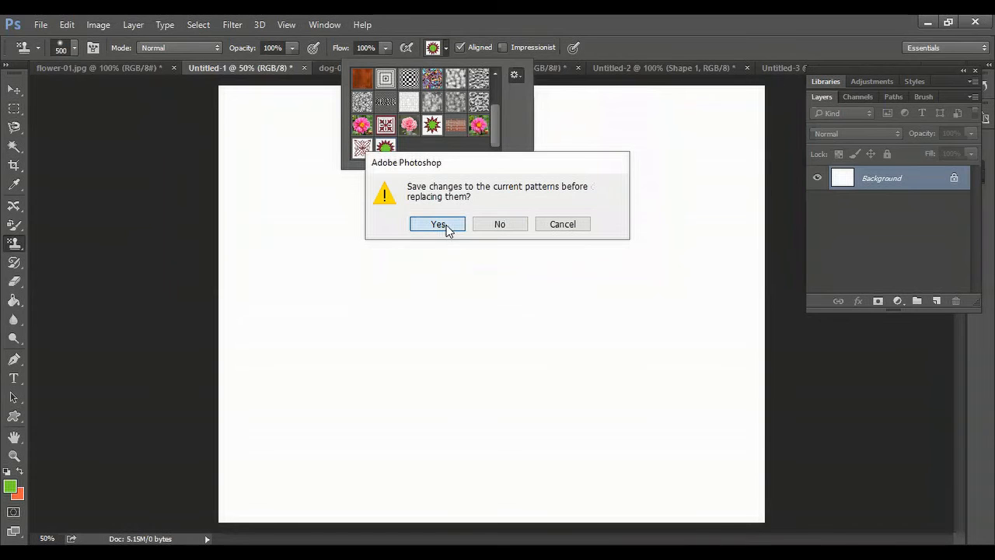
{"action": "left_click", "coordinate": [438, 224]}
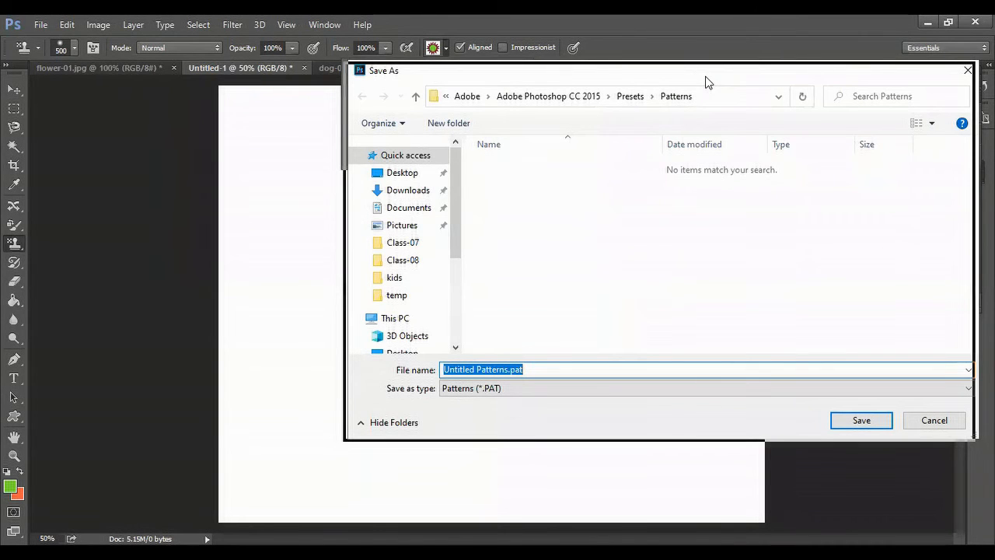
{"action": "left_click", "coordinate": [708, 421]}
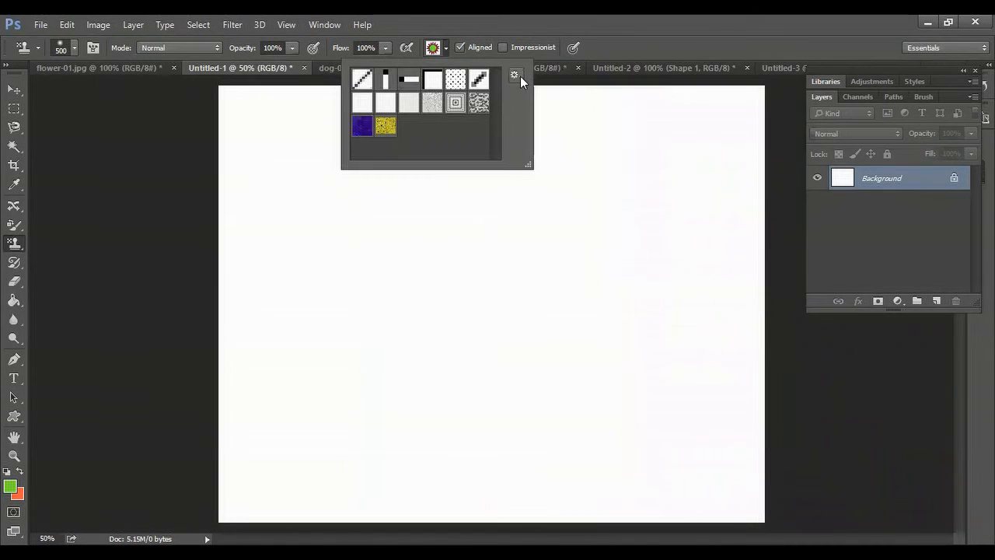
{"action": "left_click", "coordinate": [520, 77]}
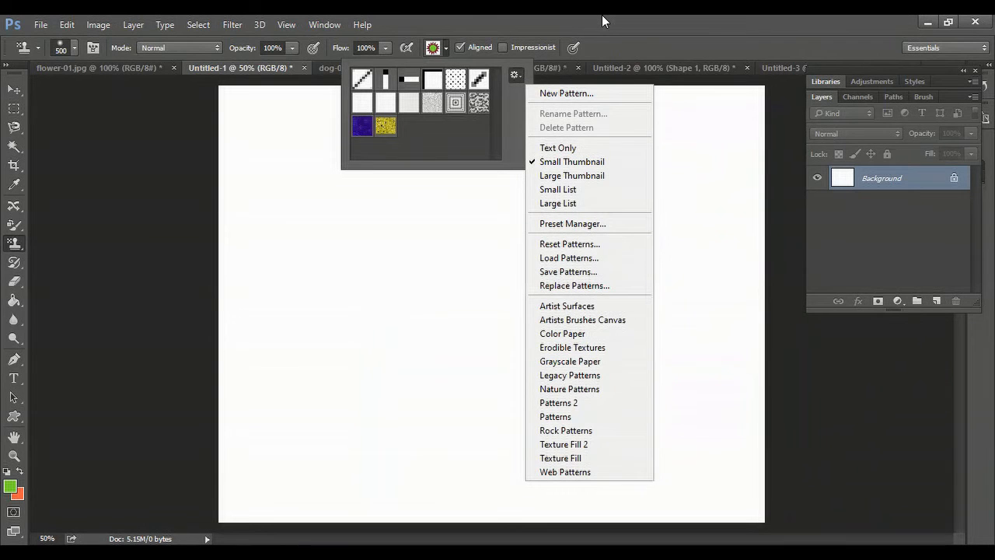
{"action": "left_click", "coordinate": [323, 224]}
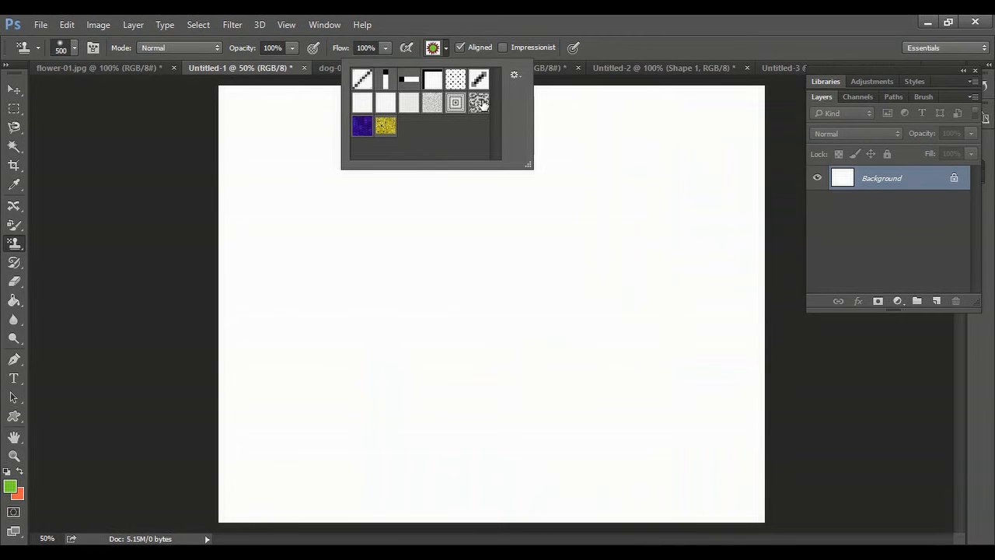
- Choose the yellow flower pattern and paint it over most of the white canvas with the Pattern Stamp tool
{"action": "left_click", "coordinate": [385, 129]}
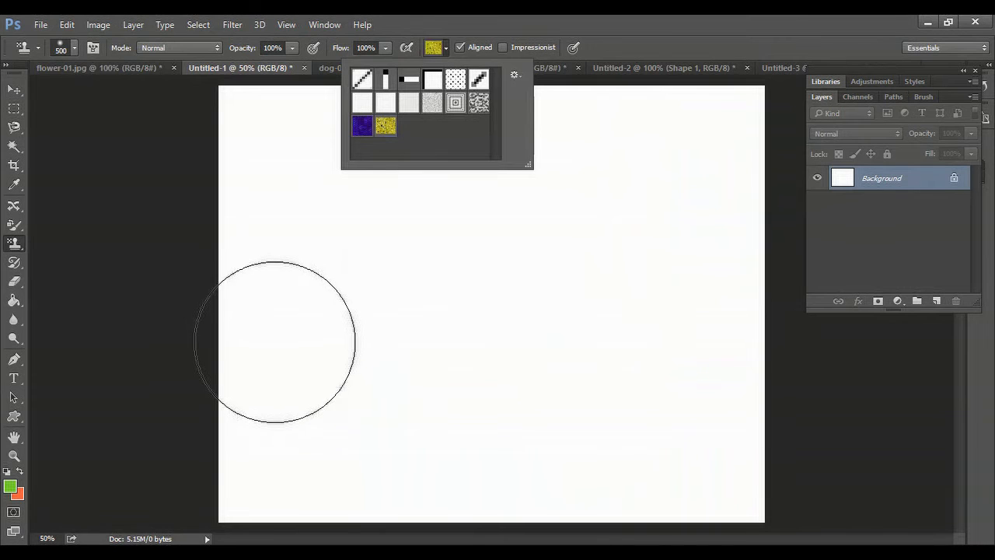
{"action": "left_click", "coordinate": [295, 301]}
{"action": "mouse_move", "coordinate": [295, 300]}
{"action": "left_mouse_down"}
{"action": "mouse_move", "coordinate": [302, 178]}
{"action": "mouse_move", "coordinate": [420, 161]}
{"action": "mouse_move", "coordinate": [604, 178]}
{"action": "mouse_move", "coordinate": [382, 300]}
{"action": "mouse_move", "coordinate": [627, 166]}
{"action": "mouse_move", "coordinate": [681, 328]}
{"action": "mouse_move", "coordinate": [253, 360]}
{"action": "mouse_move", "coordinate": [461, 374]}
{"action": "mouse_move", "coordinate": [296, 160]}
{"action": "left_mouse_up"}
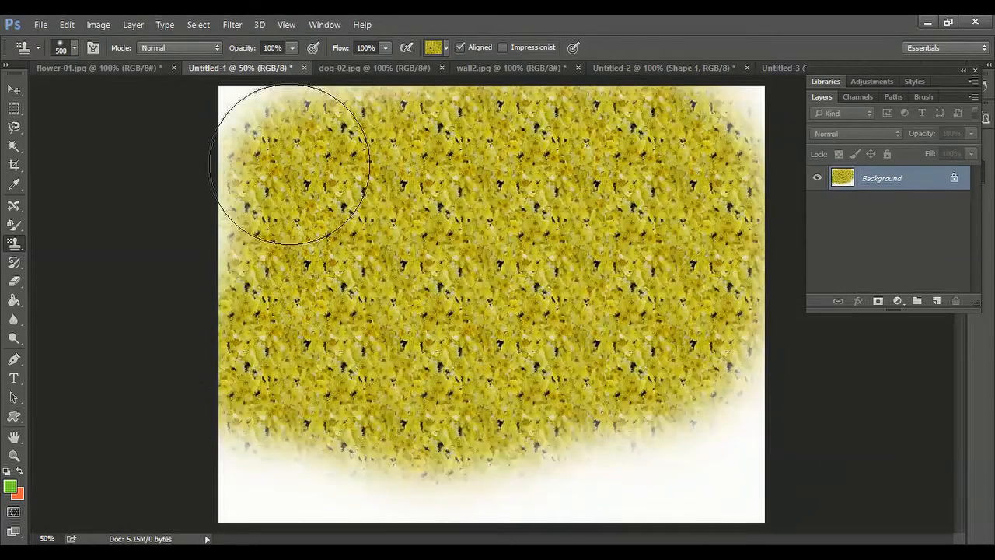
- Append the Artist Surfaces pattern set to the current pattern library
{"action": "left_click", "coordinate": [446, 48]}
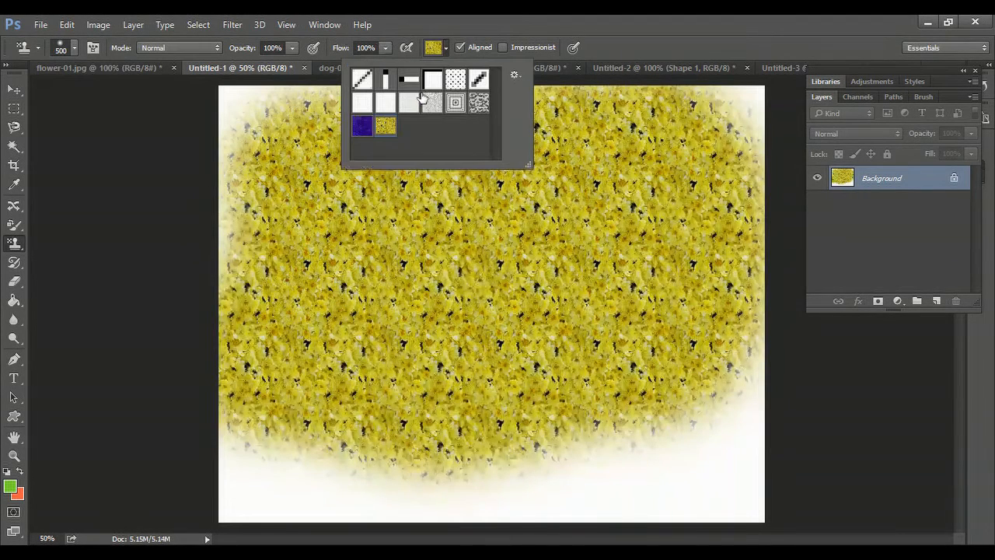
{"action": "left_click", "coordinate": [514, 75]}
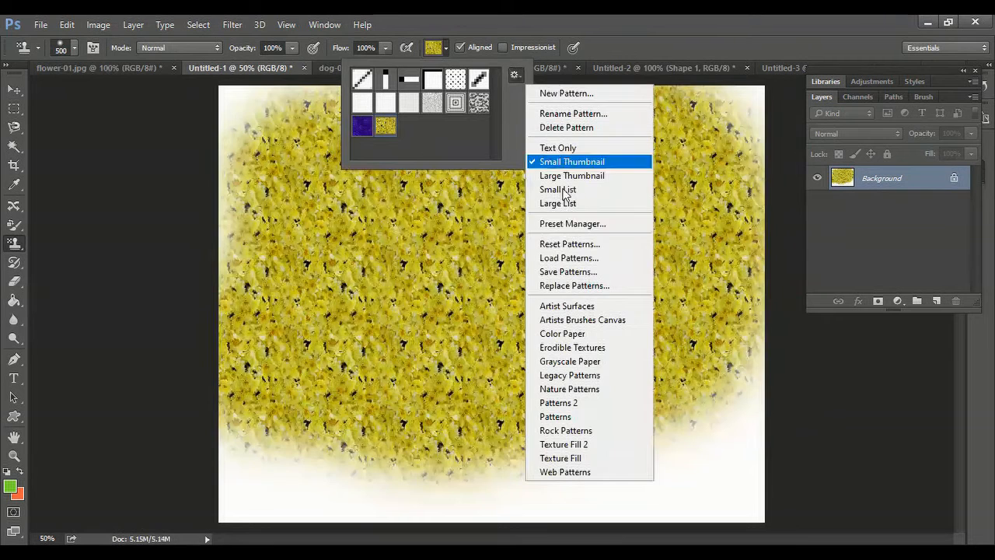
{"action": "left_click", "coordinate": [591, 311]}
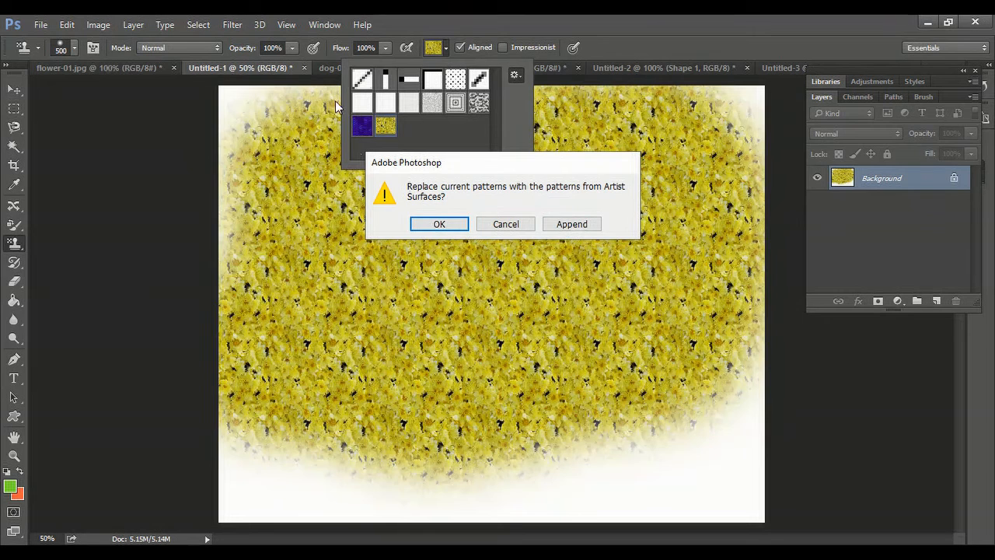
{"action": "left_click", "coordinate": [576, 232]}
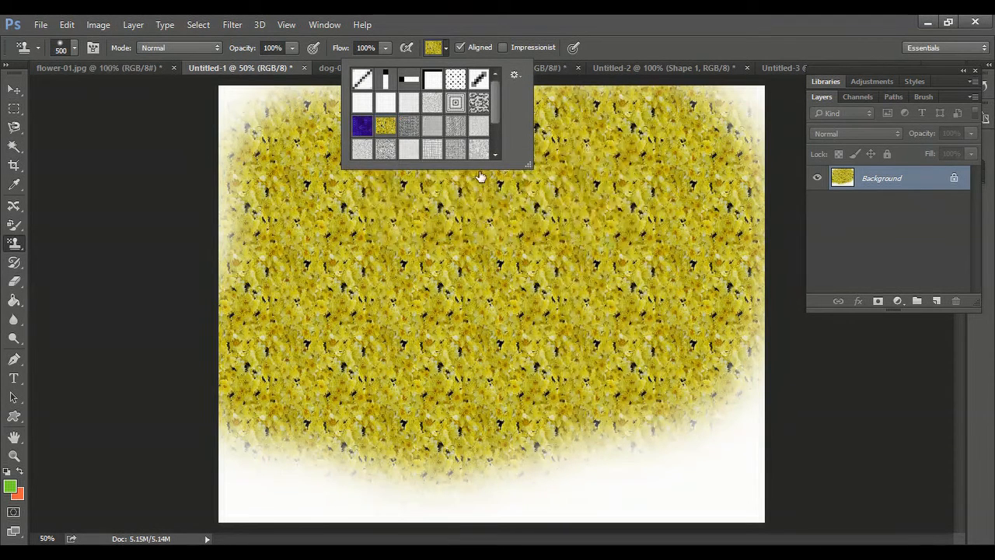
- Choose the coarse black-and-white streaked pattern from the added artist surfaces and paint it across the whole canvas
{"action": "left_click_drag", "start_coordinate": [498, 107], "coordinate": [499, 134]}
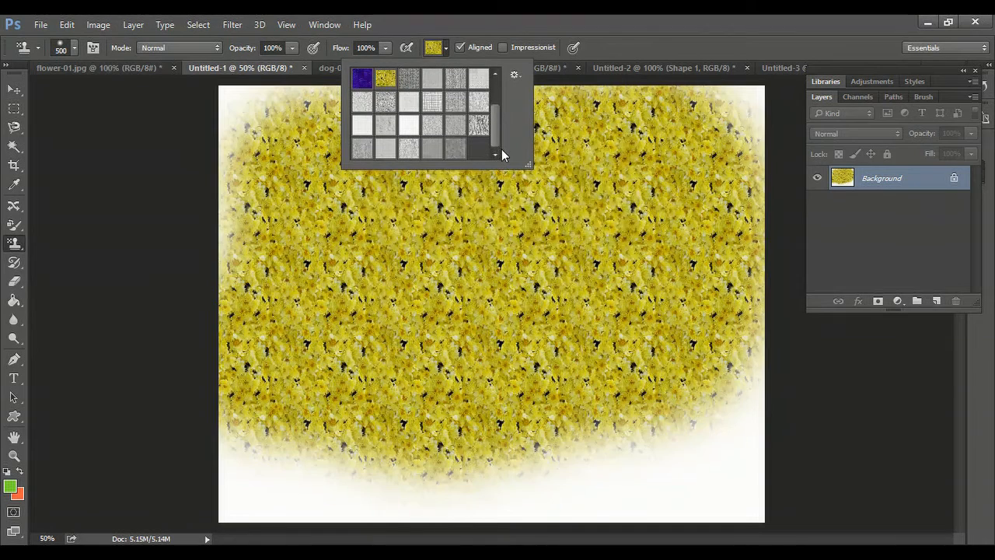
{"action": "left_click", "coordinate": [478, 126]}
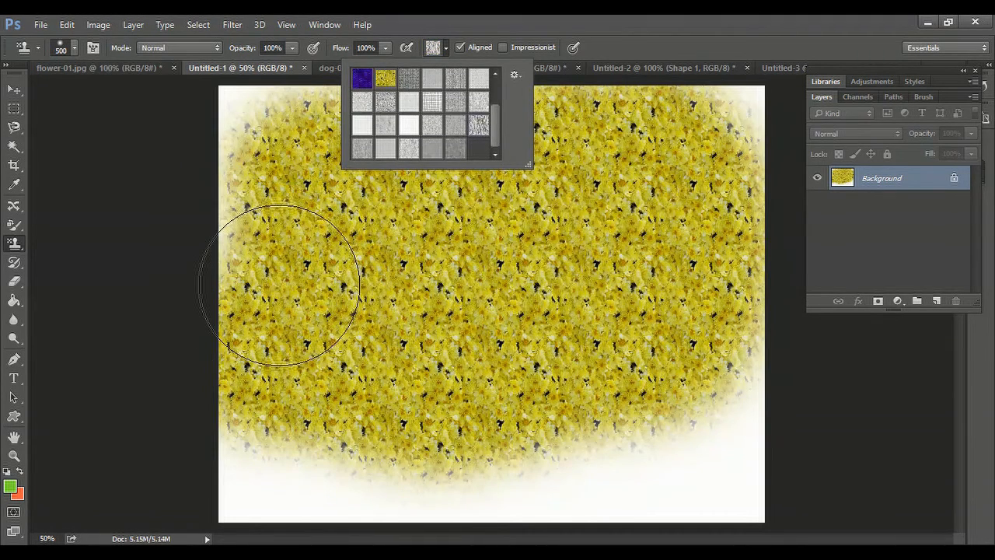
{"action": "mouse_move", "coordinate": [288, 288]}
{"action": "left_mouse_down"}
{"action": "mouse_move", "coordinate": [300, 178]}
{"action": "mouse_move", "coordinate": [386, 237]}
{"action": "mouse_move", "coordinate": [467, 179]}
{"action": "mouse_move", "coordinate": [661, 156]}
{"action": "mouse_move", "coordinate": [474, 295]}
{"action": "mouse_move", "coordinate": [718, 224]}
{"action": "mouse_move", "coordinate": [705, 244]}
{"action": "mouse_move", "coordinate": [399, 444]}
{"action": "mouse_move", "coordinate": [725, 425]}
{"action": "mouse_move", "coordinate": [266, 156]}
{"action": "mouse_move", "coordinate": [288, 166]}
{"action": "left_mouse_up"}
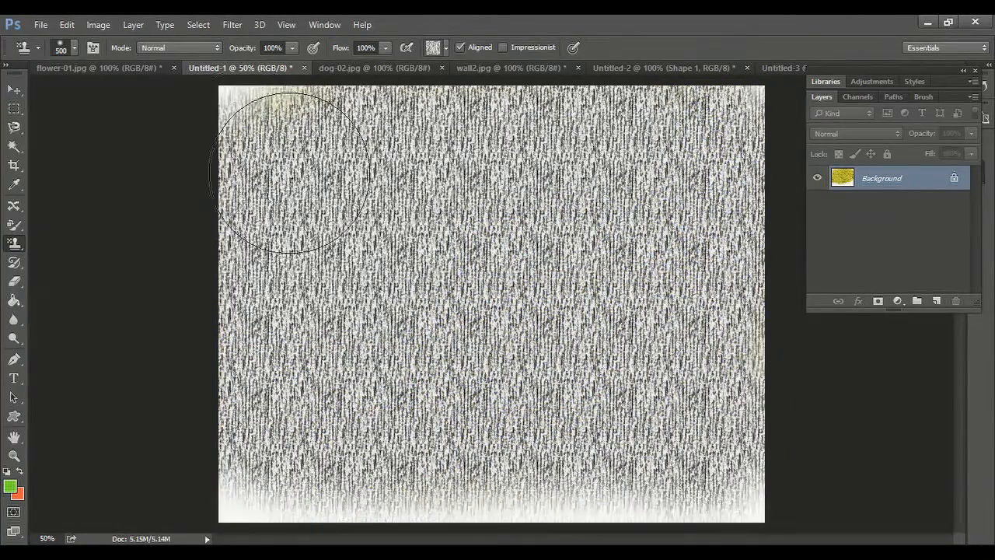
- Replace the current patterns with the Rock Patterns set and paint its grey-green pebble pattern over nearly the whole canvas
{"action": "left_click", "coordinate": [446, 48]}
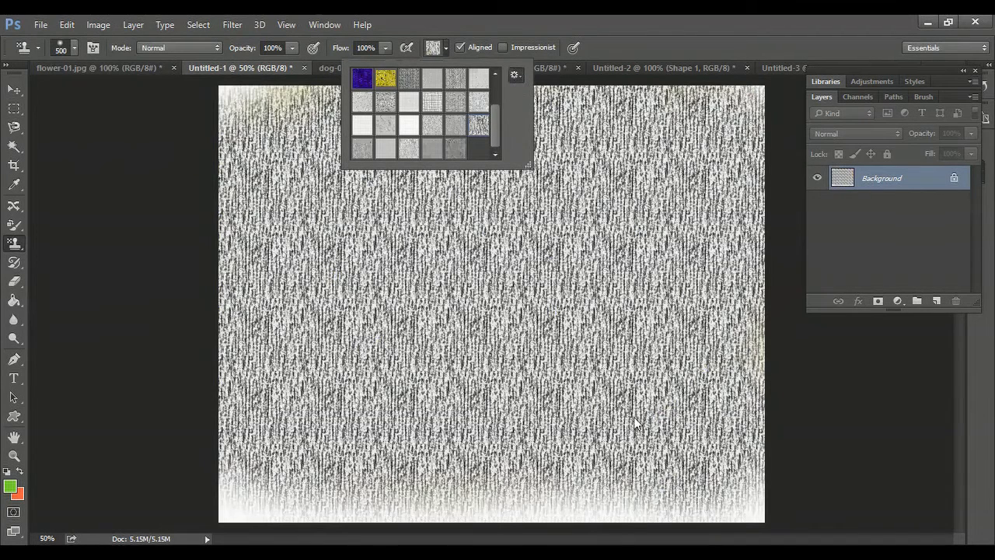
{"action": "left_click", "coordinate": [515, 75]}
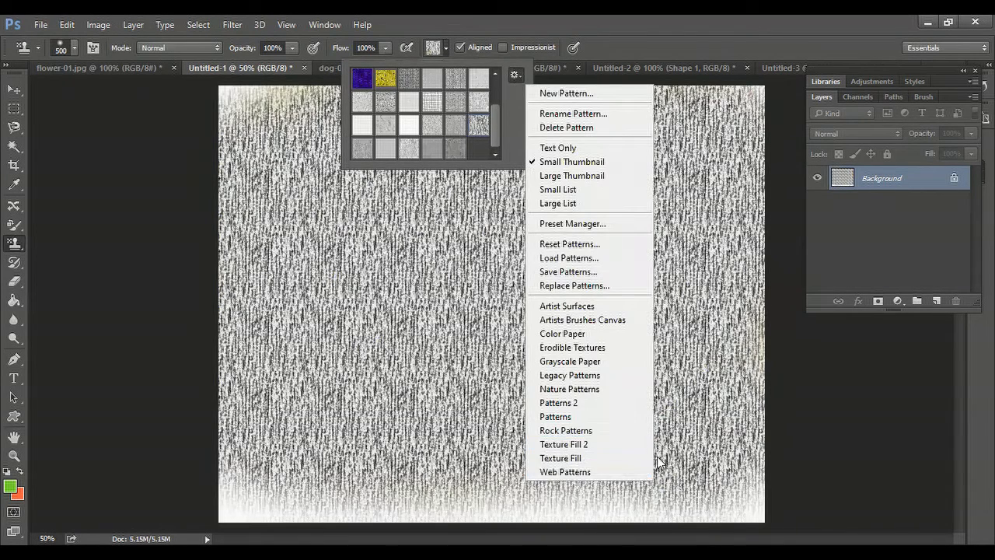
{"action": "left_click", "coordinate": [590, 436]}
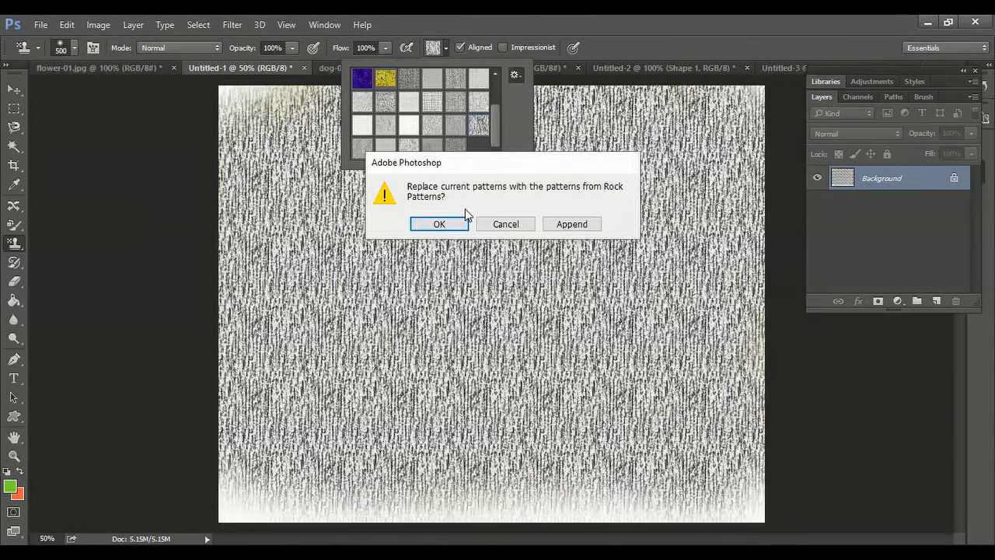
{"action": "left_click", "coordinate": [456, 227]}
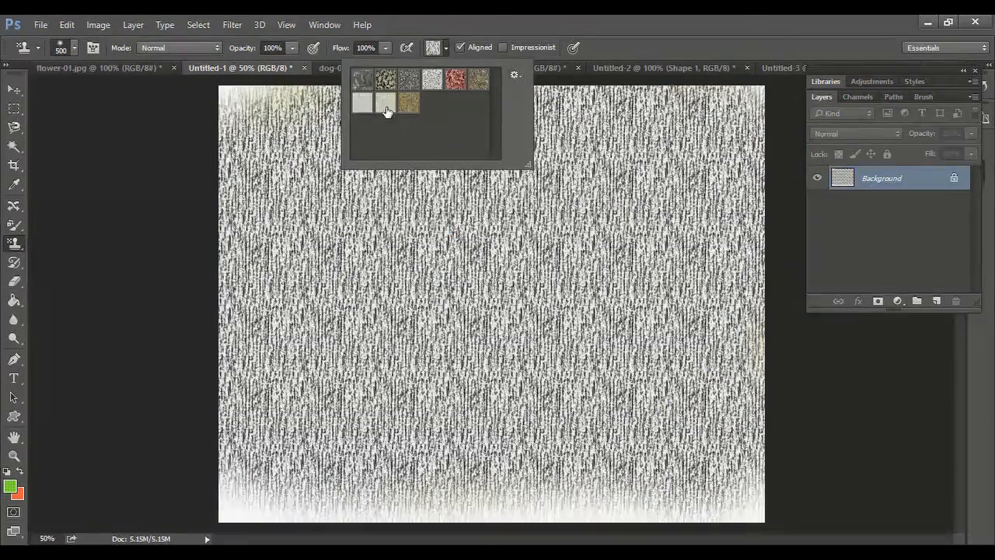
{"action": "left_click", "coordinate": [386, 78]}
{"action": "mouse_move", "coordinate": [272, 186]}
{"action": "left_mouse_down"}
{"action": "mouse_move", "coordinate": [279, 163]}
{"action": "mouse_move", "coordinate": [304, 148]}
{"action": "mouse_move", "coordinate": [472, 154]}
{"action": "mouse_move", "coordinate": [436, 241]}
{"action": "mouse_move", "coordinate": [669, 179]}
{"action": "mouse_move", "coordinate": [711, 148]}
{"action": "mouse_move", "coordinate": [684, 265]}
{"action": "mouse_move", "coordinate": [334, 249]}
{"action": "mouse_move", "coordinate": [178, 155]}
{"action": "mouse_move", "coordinate": [262, 300]}
{"action": "mouse_move", "coordinate": [661, 327]}
{"action": "mouse_move", "coordinate": [707, 350]}
{"action": "mouse_move", "coordinate": [400, 388]}
{"action": "mouse_move", "coordinate": [298, 418]}
{"action": "mouse_move", "coordinate": [733, 444]}
{"action": "mouse_move", "coordinate": [755, 433]}
{"action": "mouse_move", "coordinate": [218, 378]}
{"action": "mouse_move", "coordinate": [306, 424]}
{"action": "mouse_move", "coordinate": [354, 416]}
{"action": "left_mouse_up"}
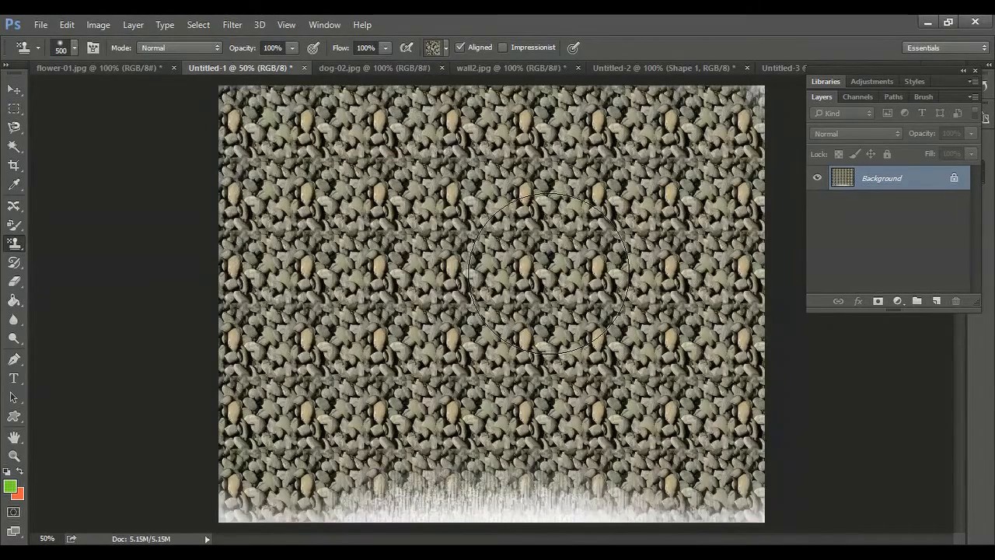
- Set the Pattern Stamp brush to 452 px with 12% hardness and choose the red rock pattern
{"action": "left_click", "coordinate": [74, 50]}
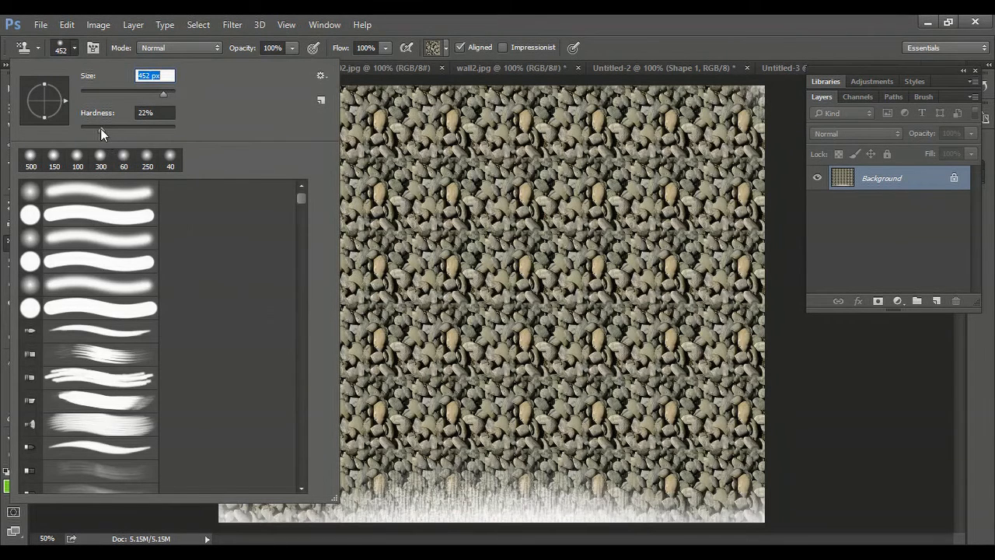
{"action": "left_click_drag", "start_coordinate": [100, 128], "coordinate": [93, 127]}
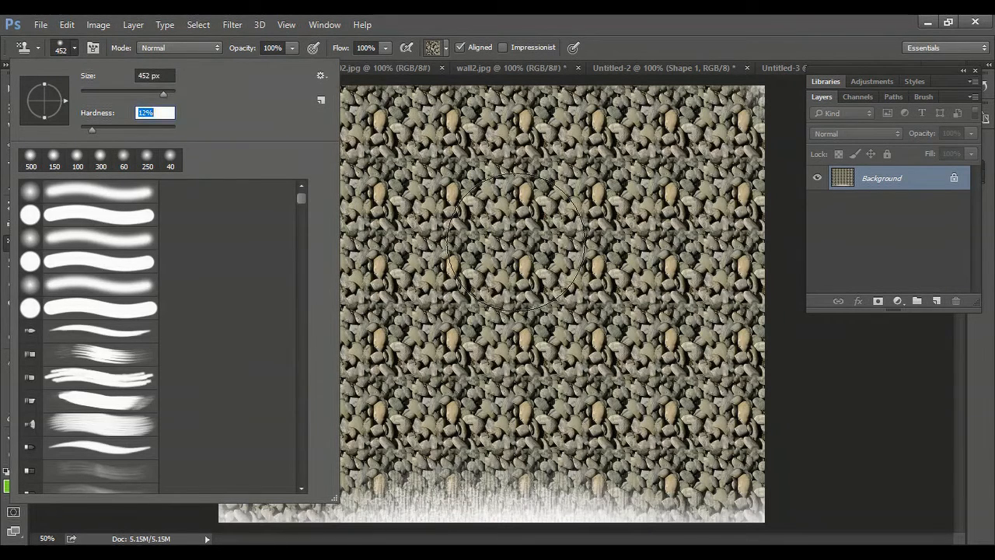
{"action": "left_click", "coordinate": [446, 48]}
{"action": "left_click", "coordinate": [455, 78]}
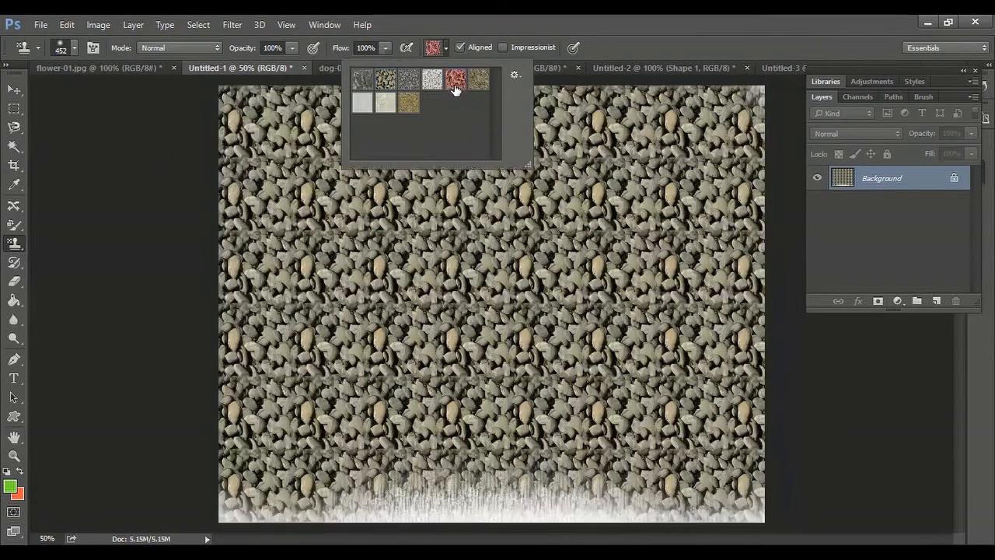
- Stamp five separate red rock patches over the pebbles, three across the upper part and two in the lower part
{"action": "left_click", "coordinate": [459, 377]}
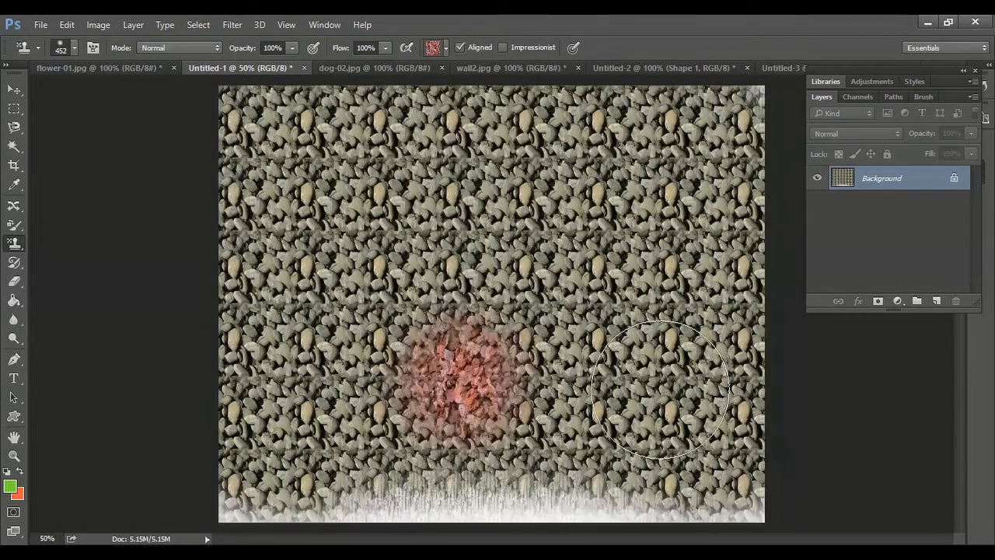
{"action": "left_click", "coordinate": [637, 206]}
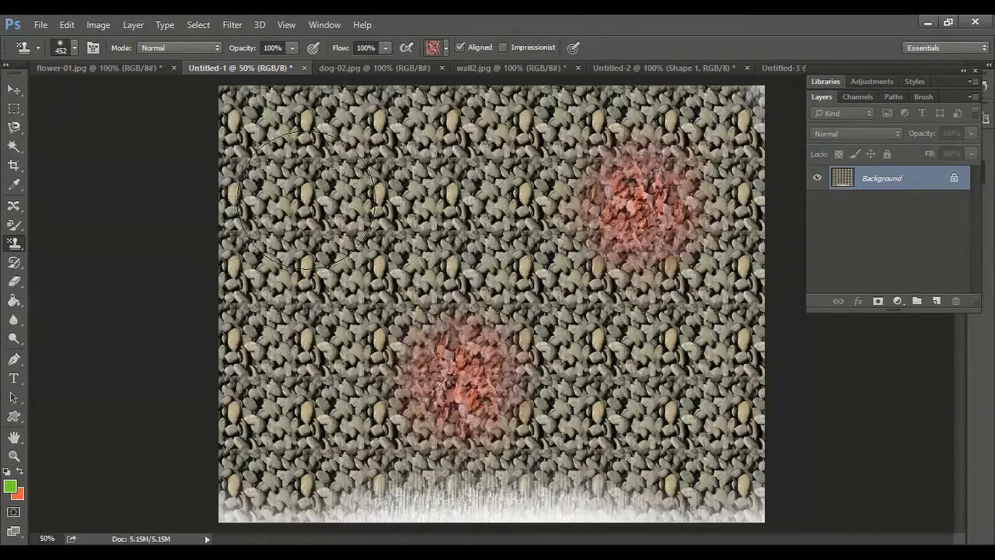
{"action": "left_click", "coordinate": [323, 189]}
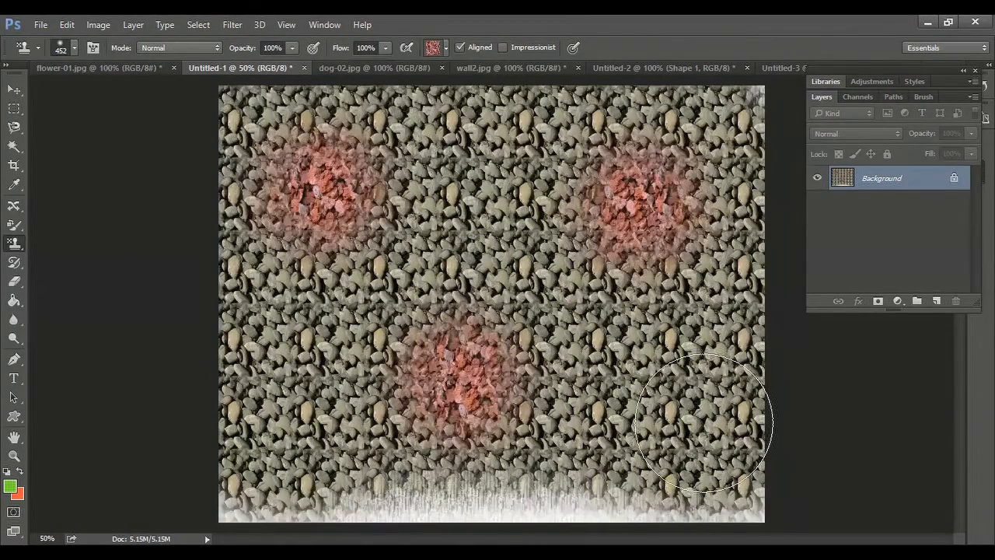
{"action": "left_click", "coordinate": [469, 204]}
{"action": "left_click", "coordinate": [658, 366]}
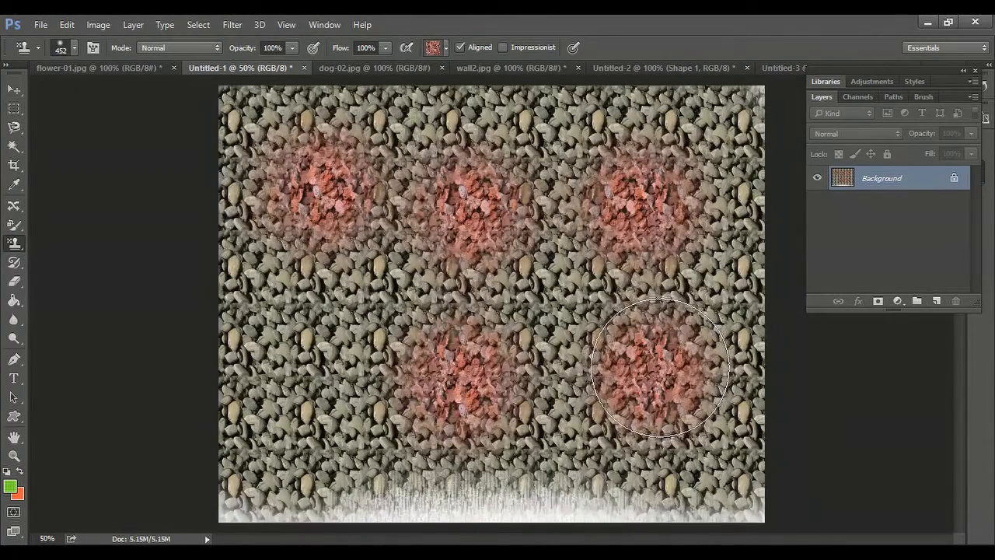
{"action": "left_click", "coordinate": [445, 49]}
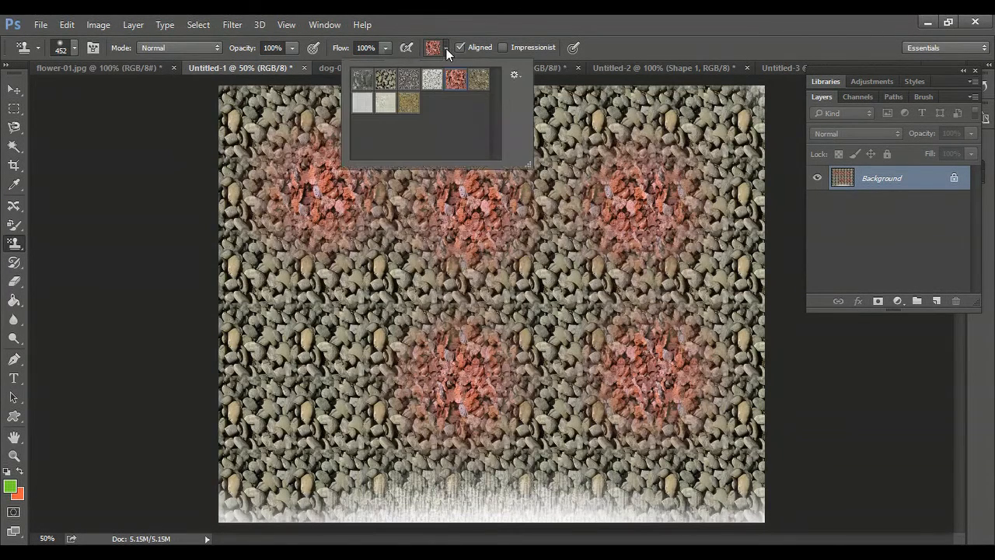
{"action": "left_click", "coordinate": [520, 75]}
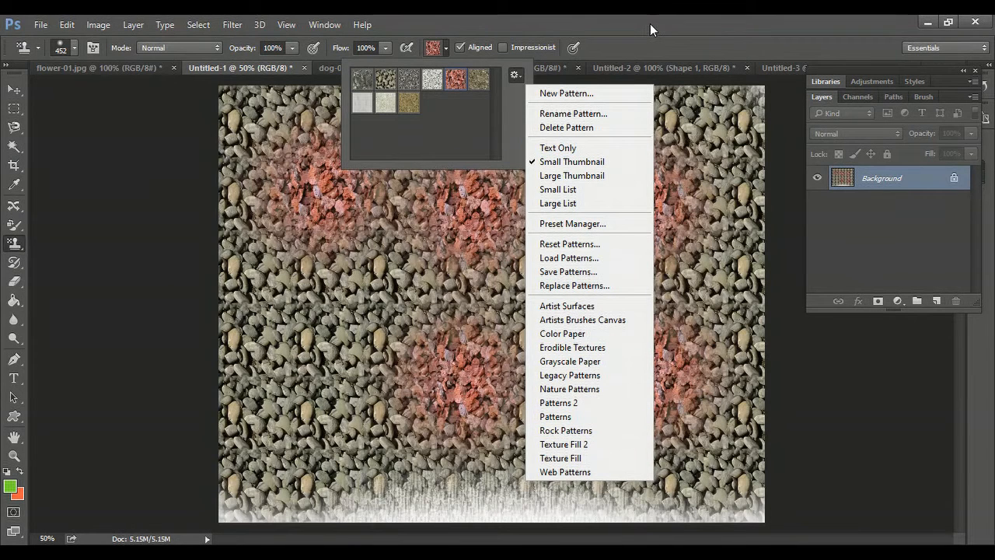
{"action": "left_click", "coordinate": [445, 48]}
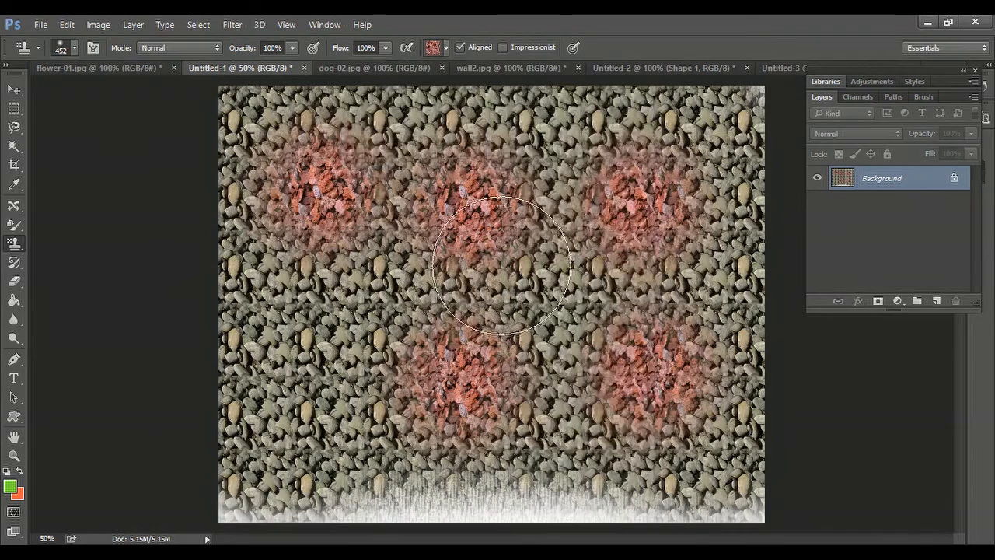
- Stamp more red rock patches on the pebbles at the centre left, the upper right of centre and along the left edge
{"action": "left_click", "coordinate": [327, 319]}
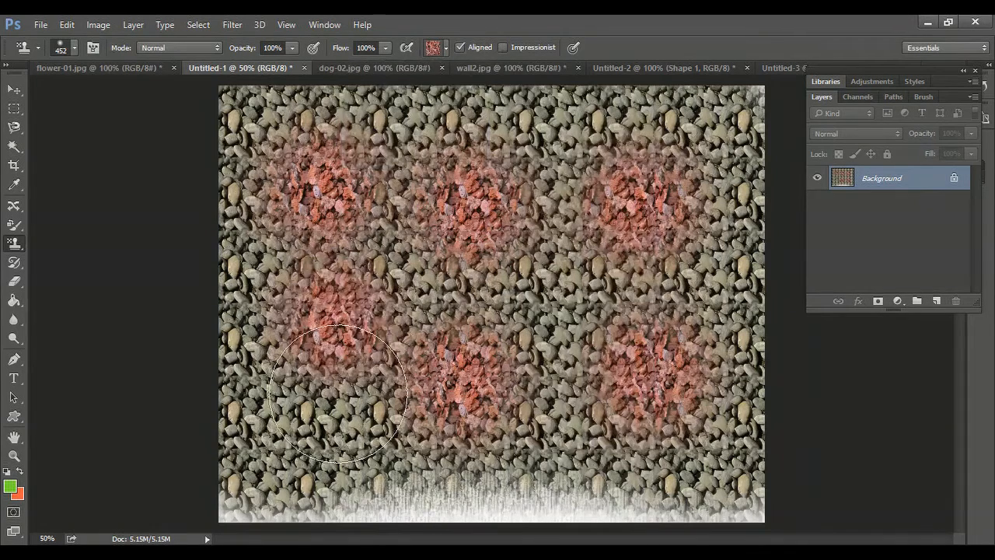
{"action": "left_click", "coordinate": [550, 156]}
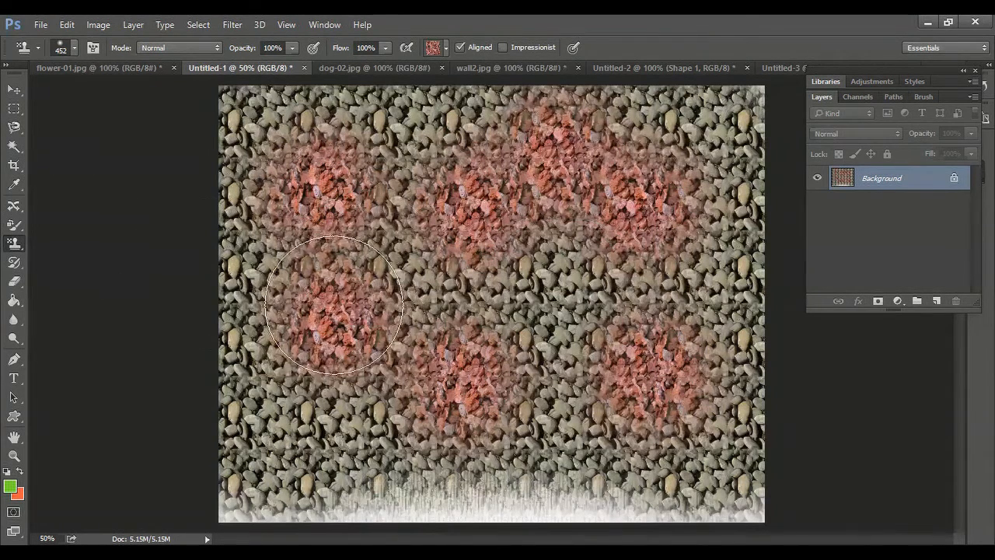
{"action": "mouse_move", "coordinate": [258, 253]}
{"action": "left_mouse_down"}
{"action": "mouse_move", "coordinate": [223, 311]}
{"action": "mouse_move", "coordinate": [217, 366]}
{"action": "left_mouse_up"}
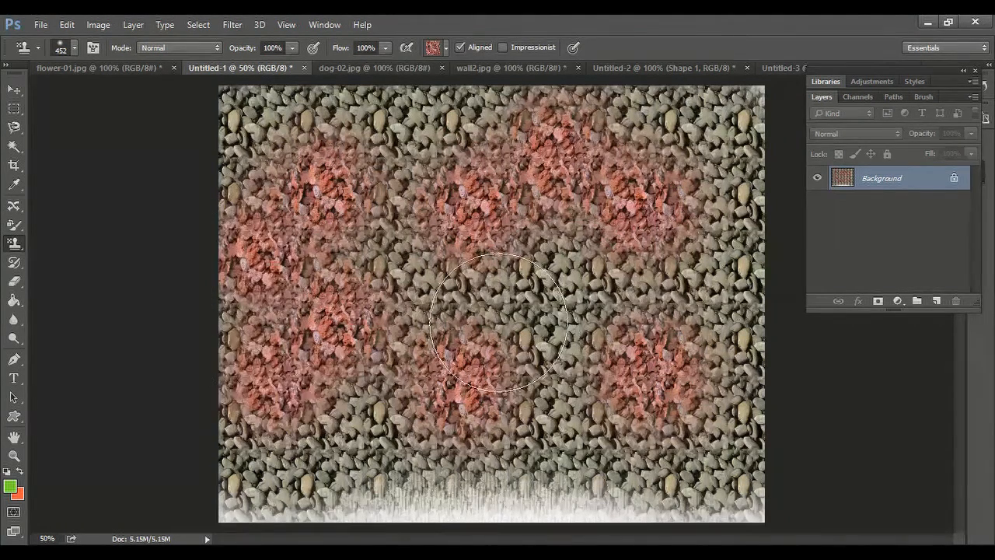
- Stamp one more red rock patch at the canvas centre, and undo the red rock and pebble strokes back to the streaked grey pattern
{"action": "left_click", "coordinate": [531, 301]}
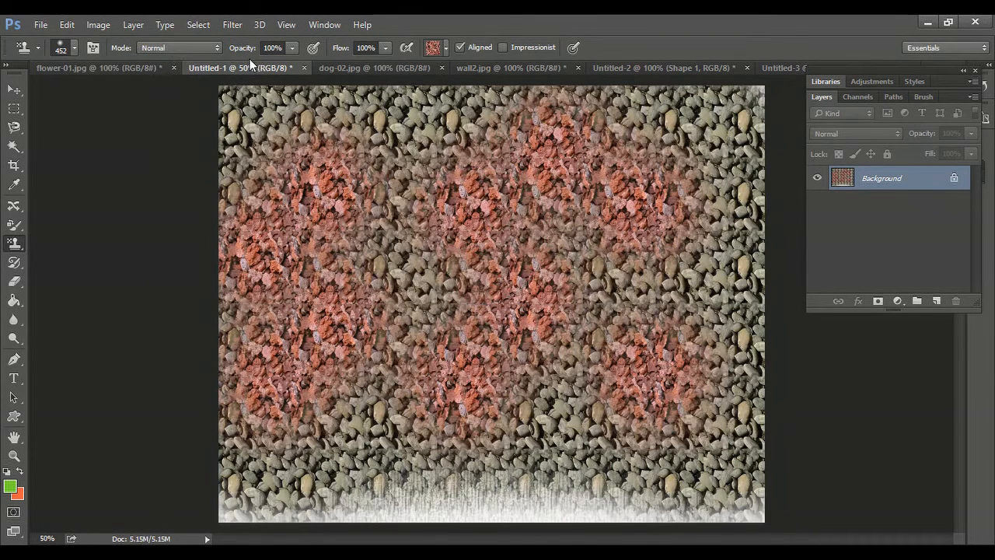
{"action": "left_click", "coordinate": [511, 252]}
{"action": "key", "text": "ctrl+alt+z"}
{"action": "key", "text": "ctrl+alt+z"}
{"action": "key", "text": "ctrl+alt+z"}
{"action": "key", "text": "ctrl+alt+z"}
{"action": "key", "text": "ctrl+alt+z"}
{"action": "key", "text": "ctrl+alt+z"}
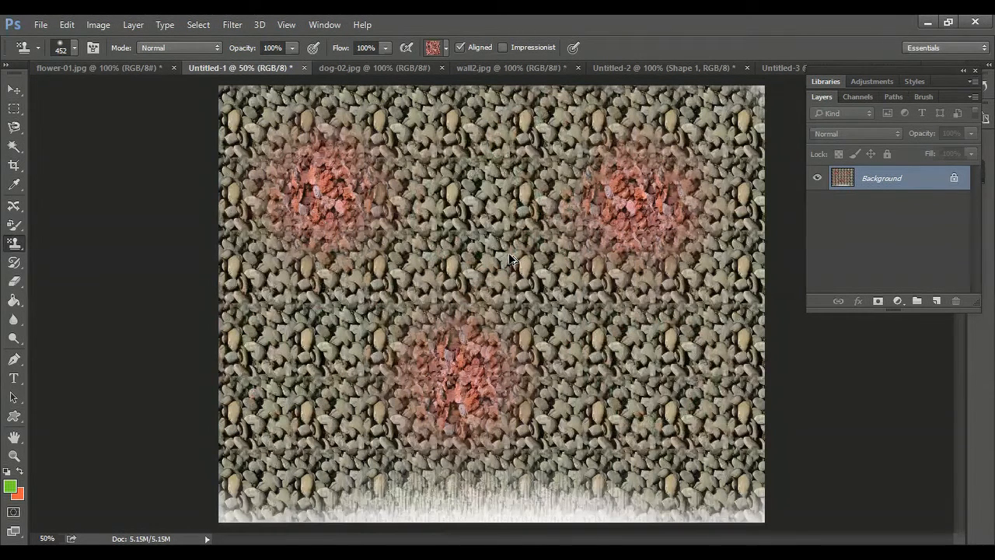
{"action": "key", "text": "ctrl+alt+z"}
{"action": "key", "text": "ctrl+alt+z"}
{"action": "key", "text": "ctrl+alt+z"}
{"action": "key", "text": "ctrl+alt+z"}
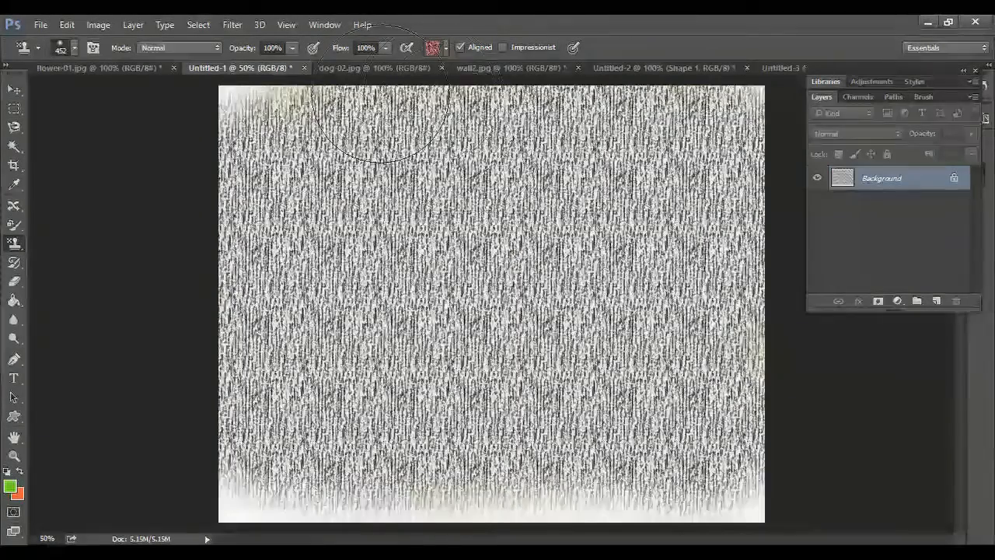
- Lower the Pattern Stamp opacity to 37% and paint a band of red rock across the upper part of the canvas
{"action": "left_click", "coordinate": [293, 48]}
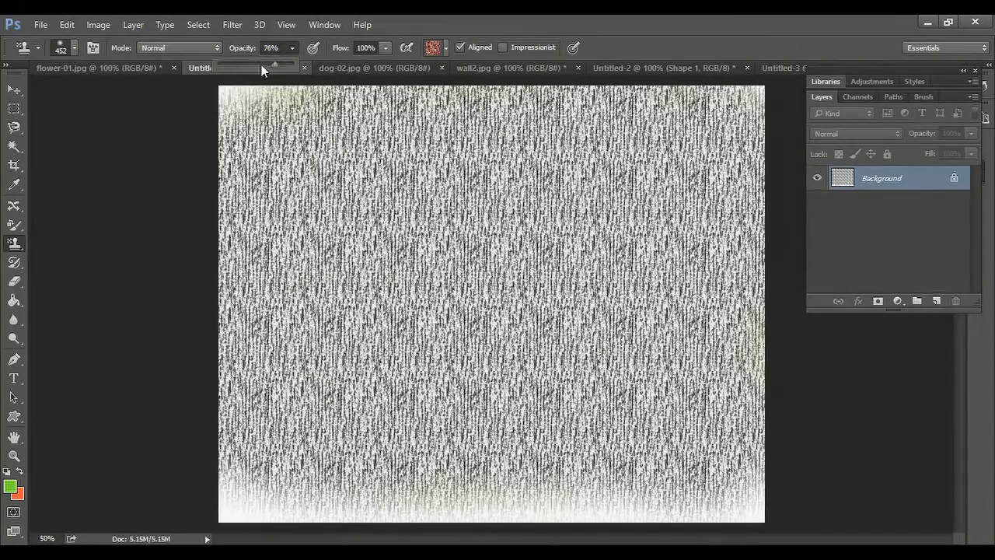
{"action": "left_click_drag", "start_coordinate": [246, 66], "coordinate": [246, 67]}
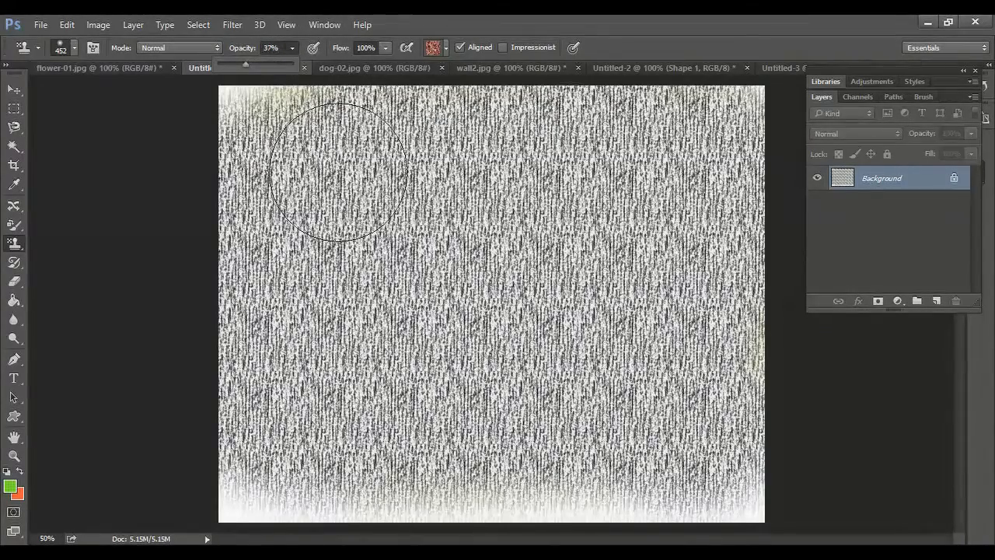
{"action": "mouse_move", "coordinate": [347, 171]}
{"action": "left_mouse_down"}
{"action": "mouse_move", "coordinate": [556, 189]}
{"action": "mouse_move", "coordinate": [311, 171]}
{"action": "mouse_move", "coordinate": [264, 179]}
{"action": "mouse_move", "coordinate": [715, 218]}
{"action": "left_mouse_up"}
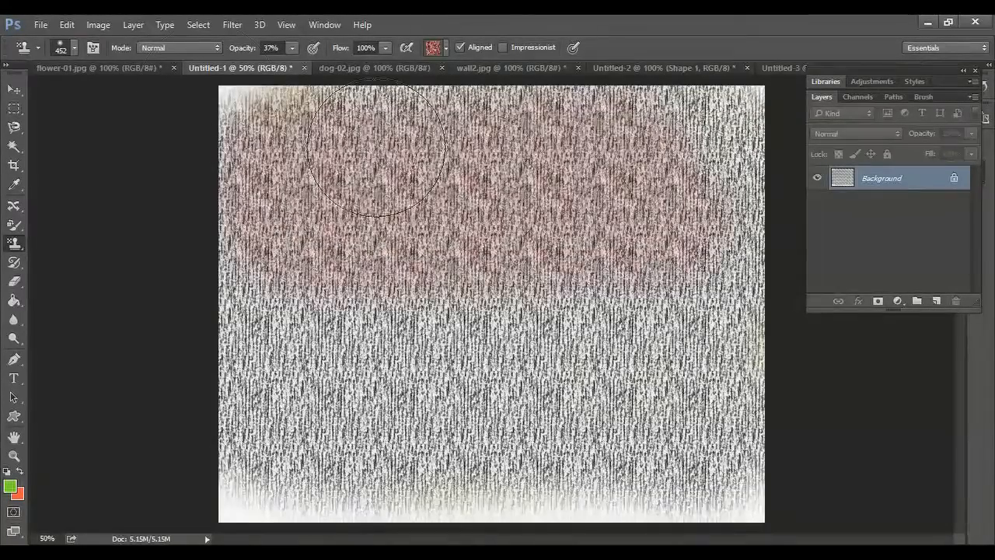
- Raise the Pattern Stamp opacity to 87% and paint a red rock band across the middle of the canvas
{"action": "left_click", "coordinate": [293, 47]}
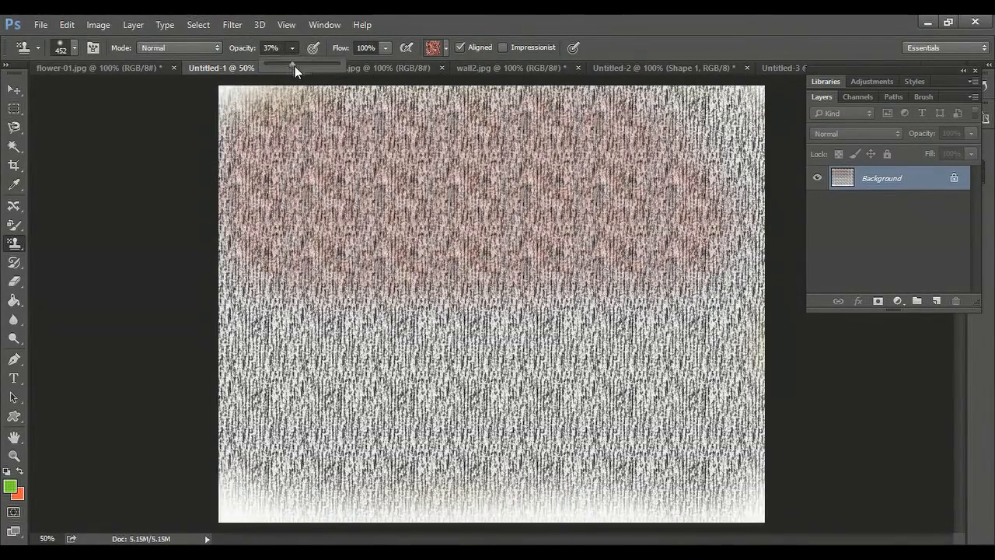
{"action": "left_click_drag", "start_coordinate": [295, 66], "coordinate": [328, 69]}
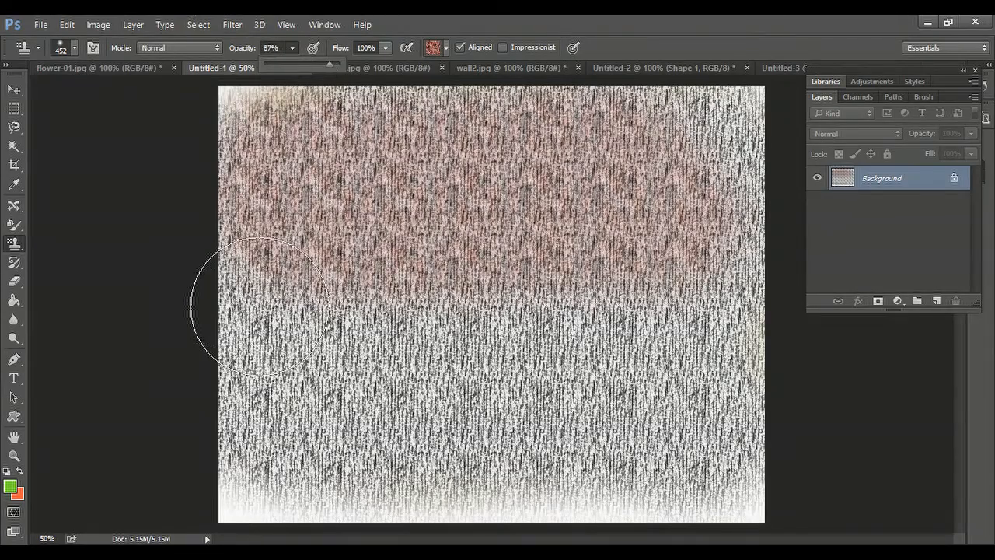
{"action": "mouse_move", "coordinate": [244, 316]}
{"action": "left_mouse_down"}
{"action": "mouse_move", "coordinate": [559, 299]}
{"action": "mouse_move", "coordinate": [688, 321]}
{"action": "mouse_move", "coordinate": [700, 272]}
{"action": "left_mouse_up"}
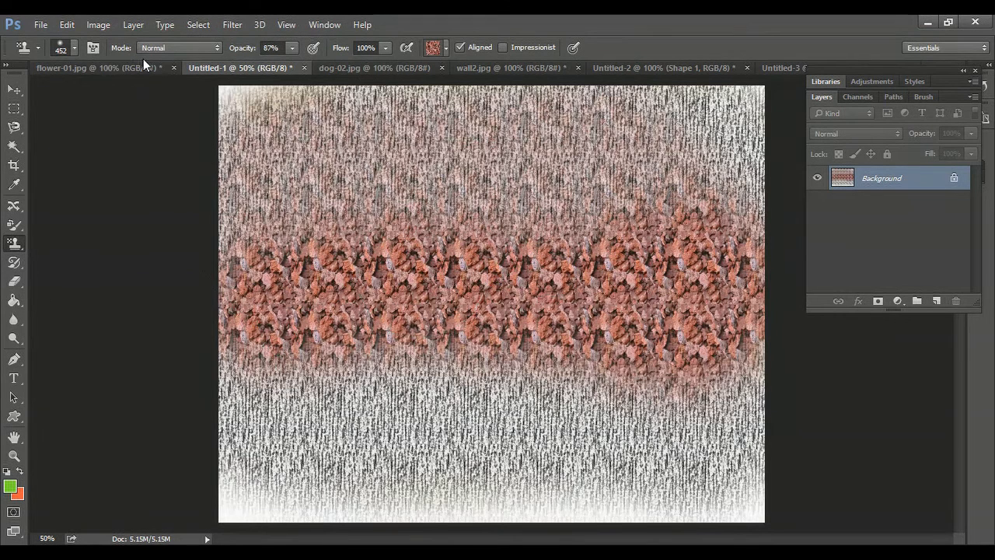
- Review the blending modes, keep Normal, and extend the red rock pattern above and below the middle band over most of the canvas
{"action": "left_click", "coordinate": [207, 47]}
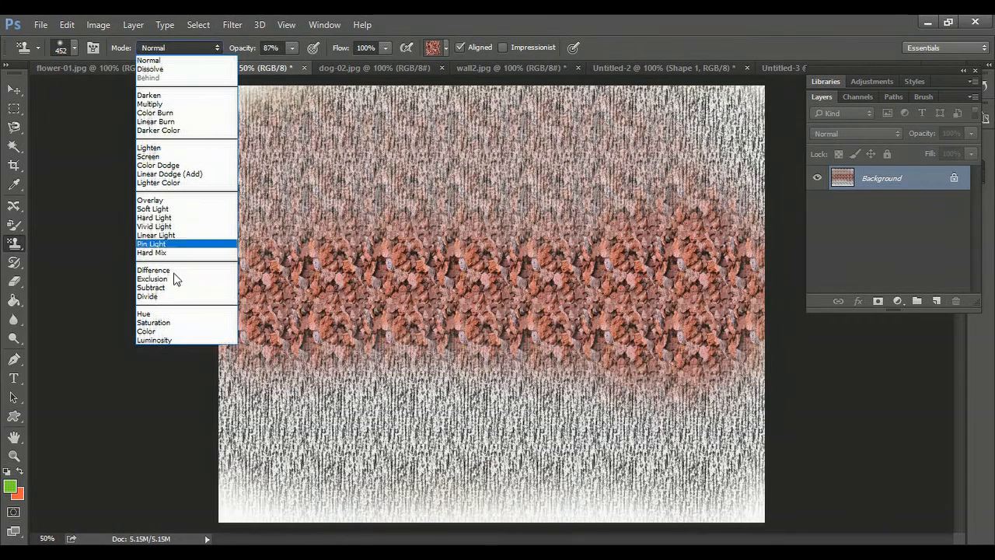
{"action": "left_click", "coordinate": [157, 62]}
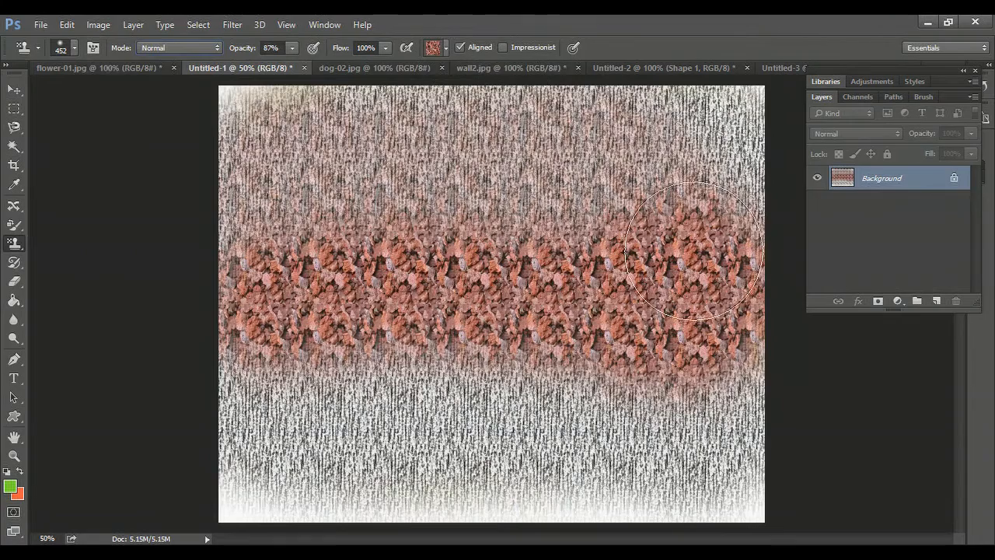
{"action": "mouse_move", "coordinate": [311, 372]}
{"action": "left_mouse_down"}
{"action": "mouse_move", "coordinate": [490, 404]}
{"action": "mouse_move", "coordinate": [614, 405]}
{"action": "mouse_move", "coordinate": [692, 218]}
{"action": "mouse_move", "coordinate": [272, 171]}
{"action": "mouse_move", "coordinate": [256, 225]}
{"action": "left_mouse_up"}
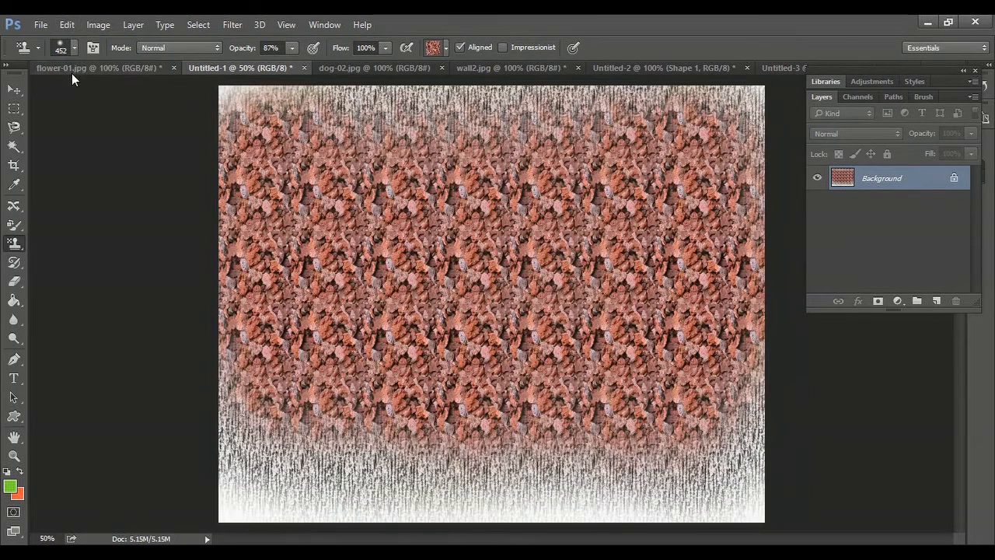
- Open dog-02.jpg from the Class-08 folder inside PHOTOSHOP
{"action": "left_click", "coordinate": [39, 25]}
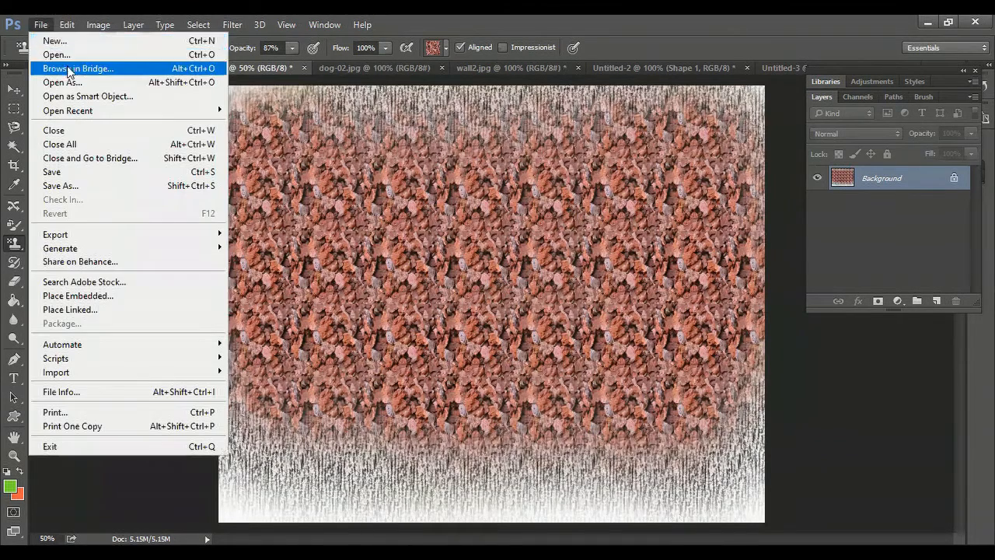
{"action": "left_click", "coordinate": [64, 53]}
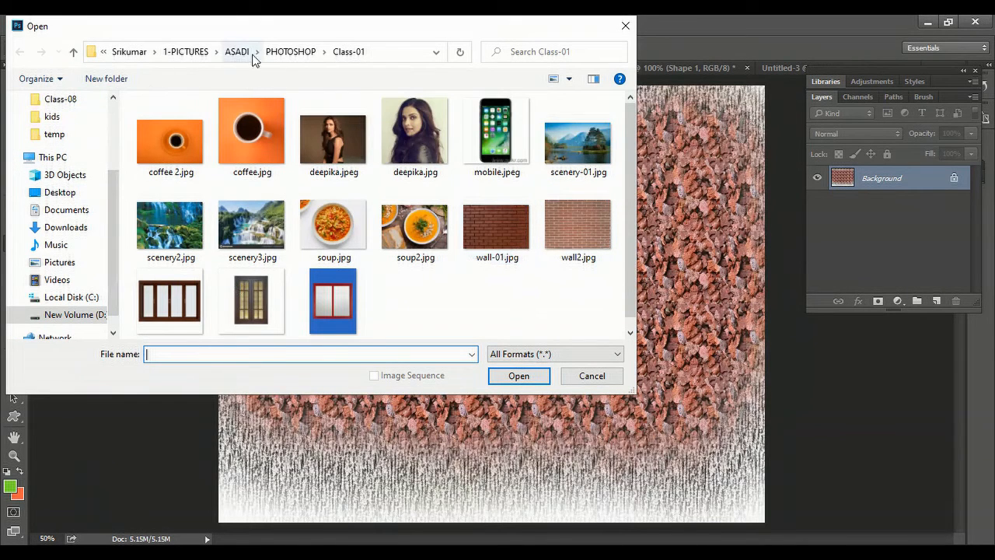
{"action": "left_click", "coordinate": [284, 52]}
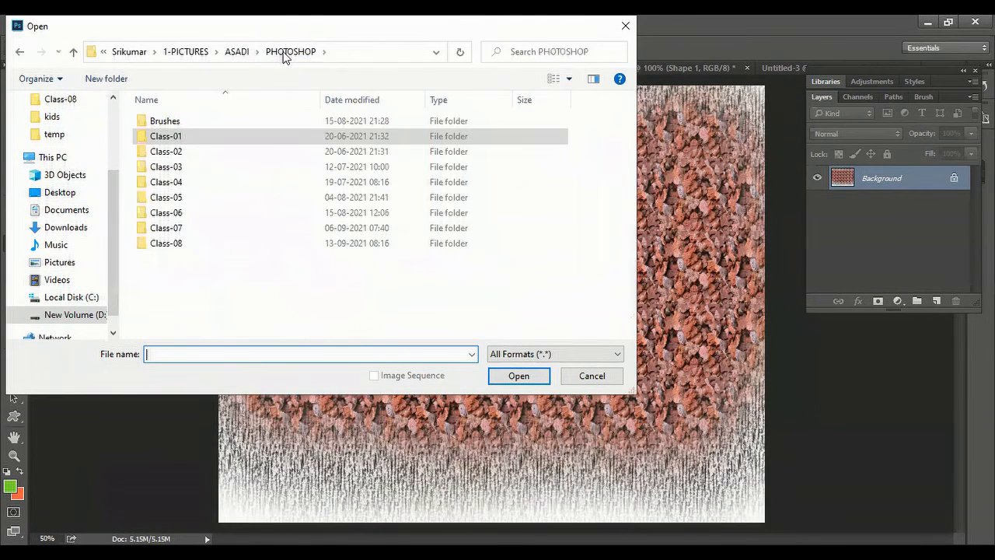
{"action": "double_click", "coordinate": [175, 243]}
{"action": "left_click", "coordinate": [427, 137]}
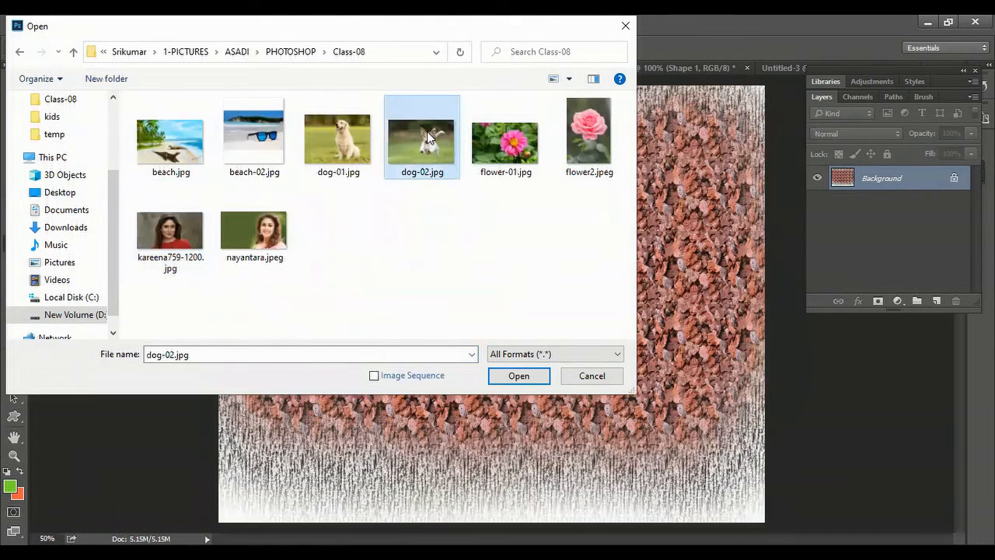
{"action": "left_click", "coordinate": [519, 375]}
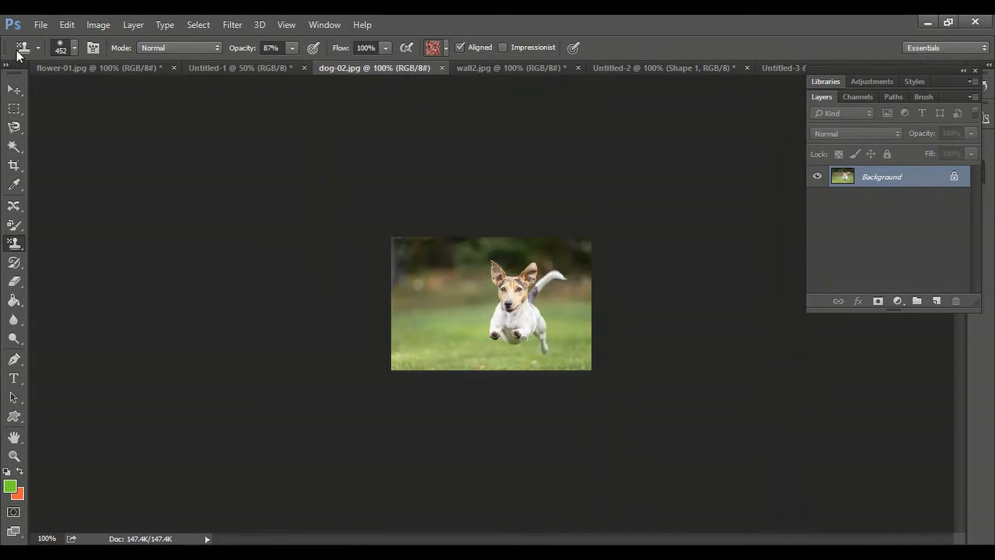
- Select the dog with a square rectangular marquee and shift the selection slightly to the left with Transform Selection
{"action": "key", "text": "m"}
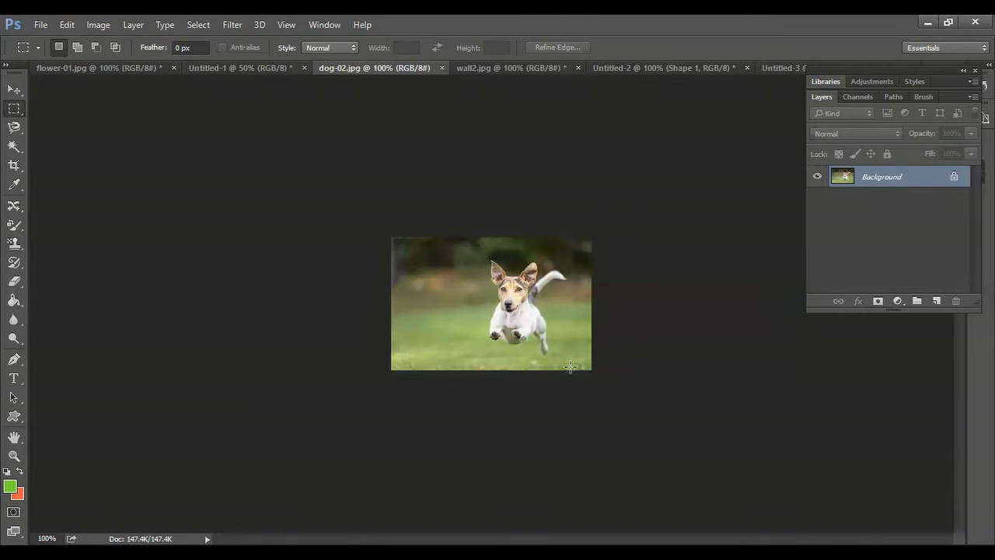
{"action": "left_click_drag", "start_coordinate": [473, 252], "coordinate": [576, 379]}
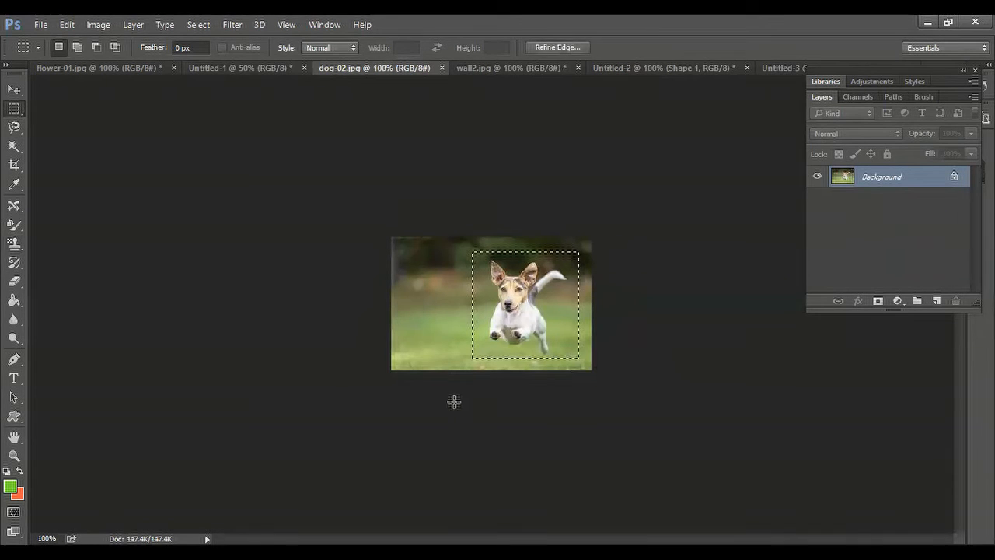
{"action": "left_click", "coordinate": [90, 26]}
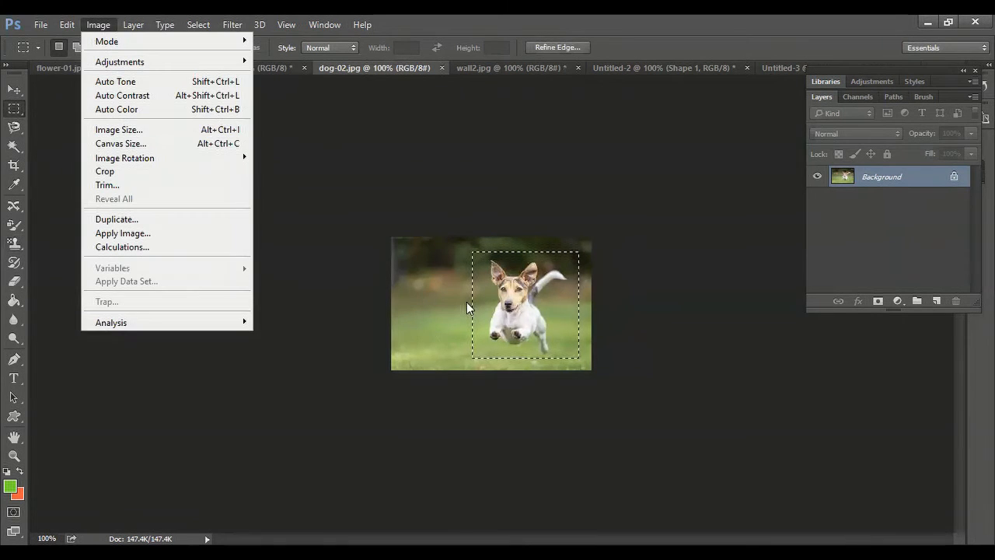
{"action": "left_click", "coordinate": [567, 17]}
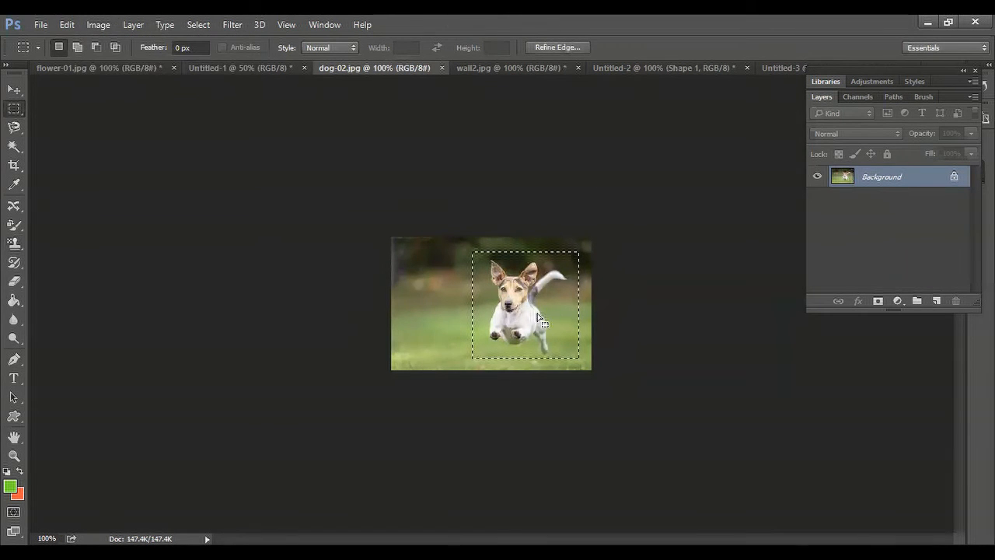
{"action": "right_click", "coordinate": [596, 431]}
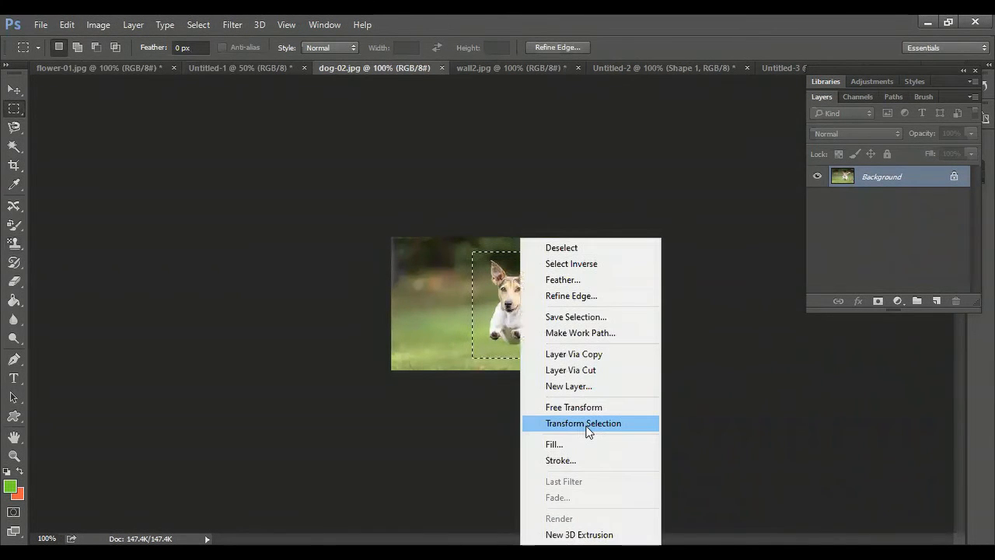
{"action": "left_click", "coordinate": [583, 423]}
{"action": "left_click_drag", "start_coordinate": [531, 322], "coordinate": [524, 321]}
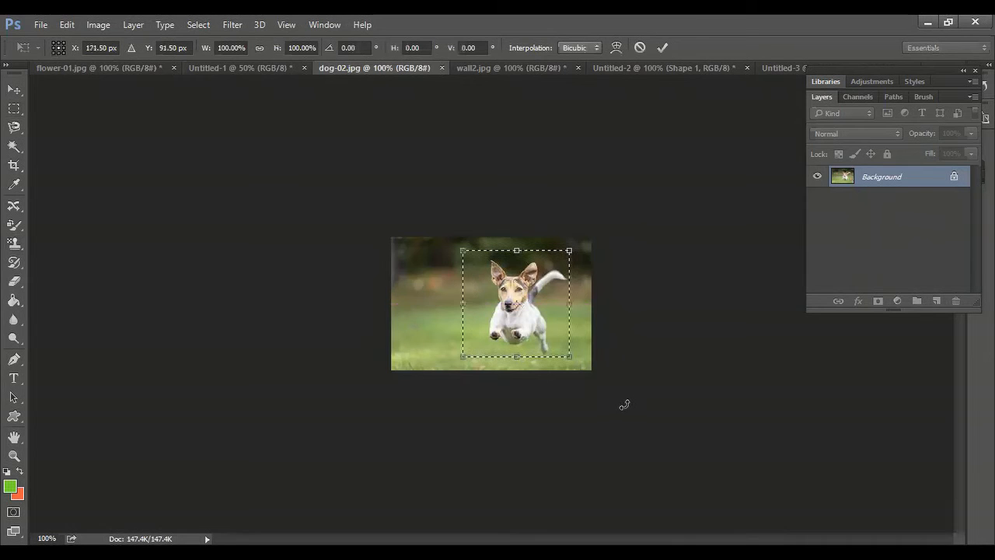
{"action": "left_click", "coordinate": [664, 48]}
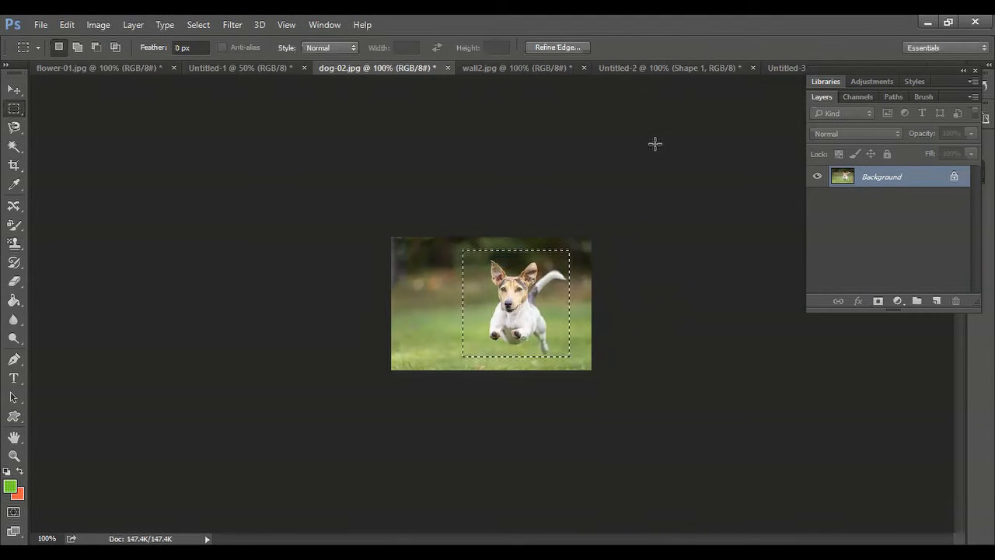
- Crop the image to the selection around the dog and define it as a pattern named dog-02.jpg
{"action": "left_click", "coordinate": [98, 25]}
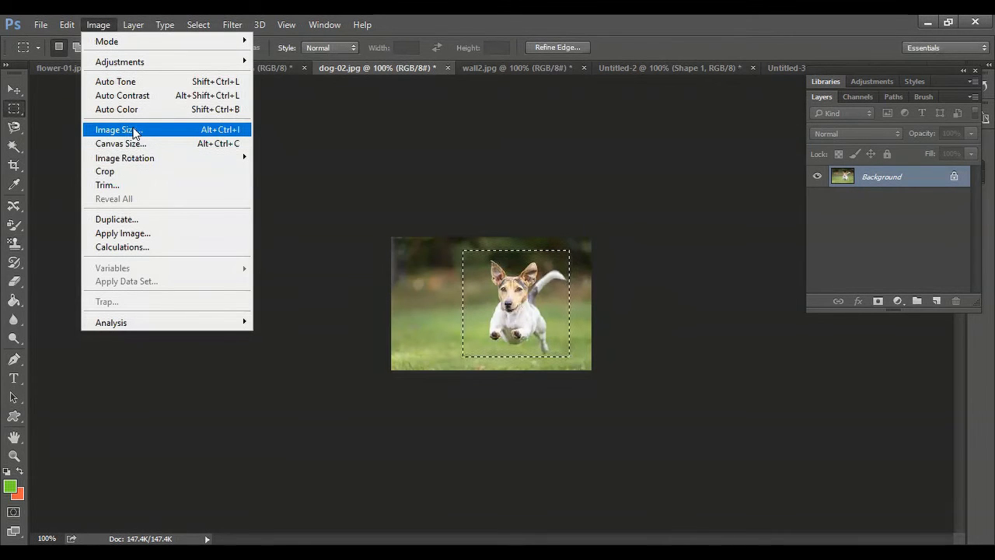
{"action": "left_click", "coordinate": [137, 172]}
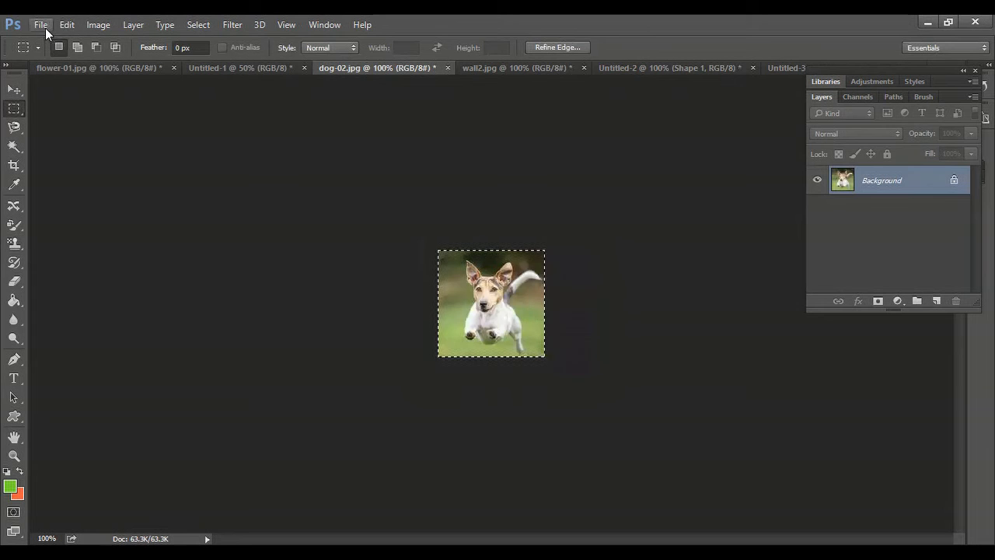
{"action": "left_click", "coordinate": [70, 27]}
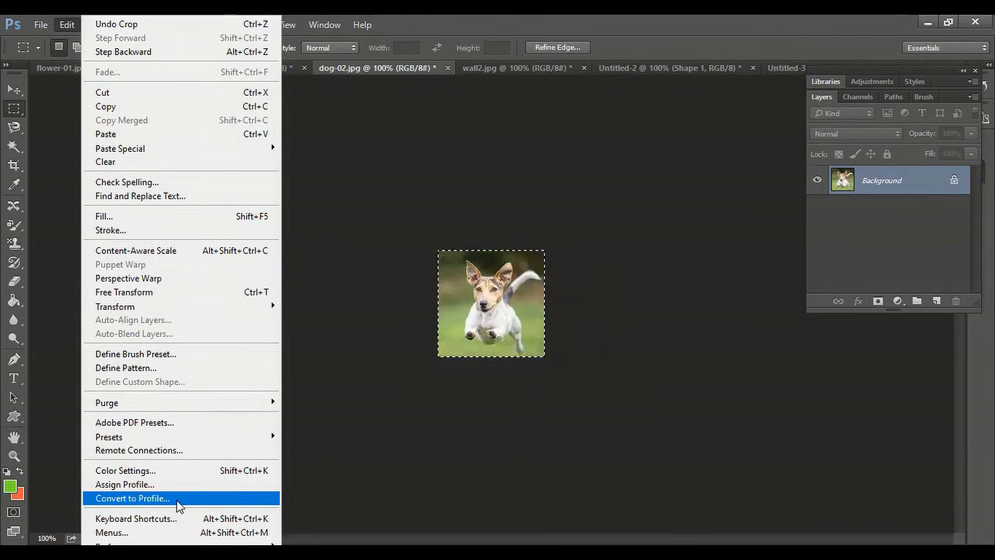
{"action": "left_click", "coordinate": [164, 367]}
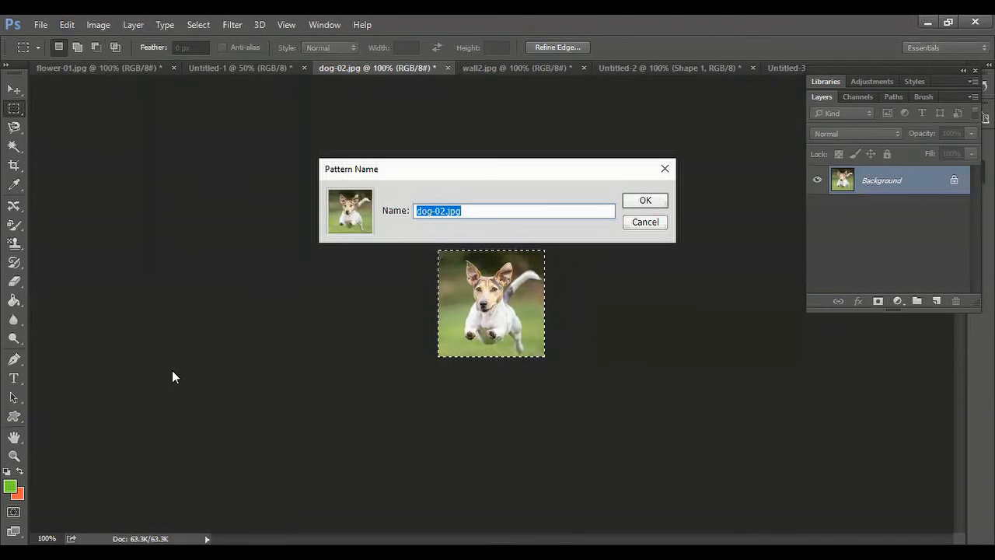
{"action": "left_click", "coordinate": [644, 200]}
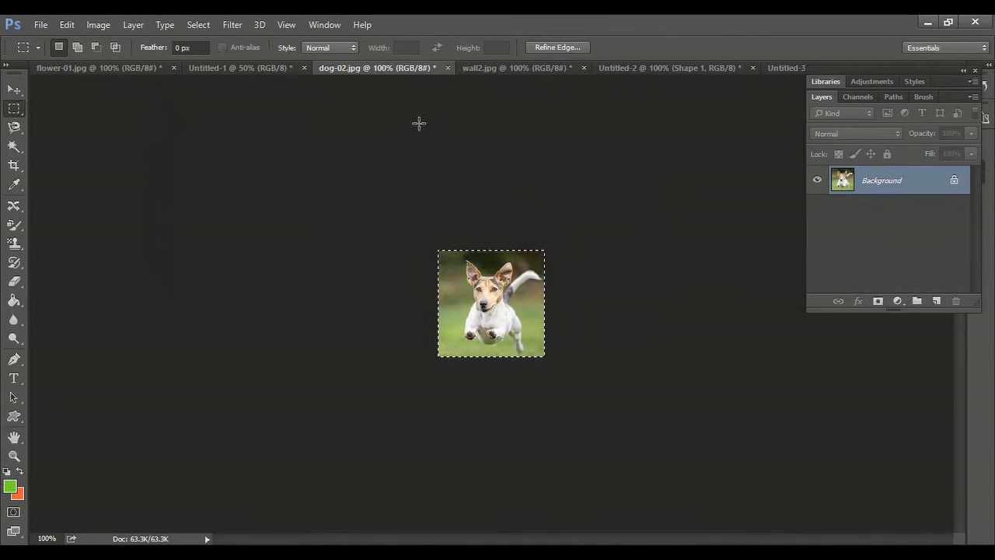
- Create a new white RGB document of 372 x 179 pixels at 72 pixels/inch, named Untitled-4
{"action": "left_click", "coordinate": [220, 69]}
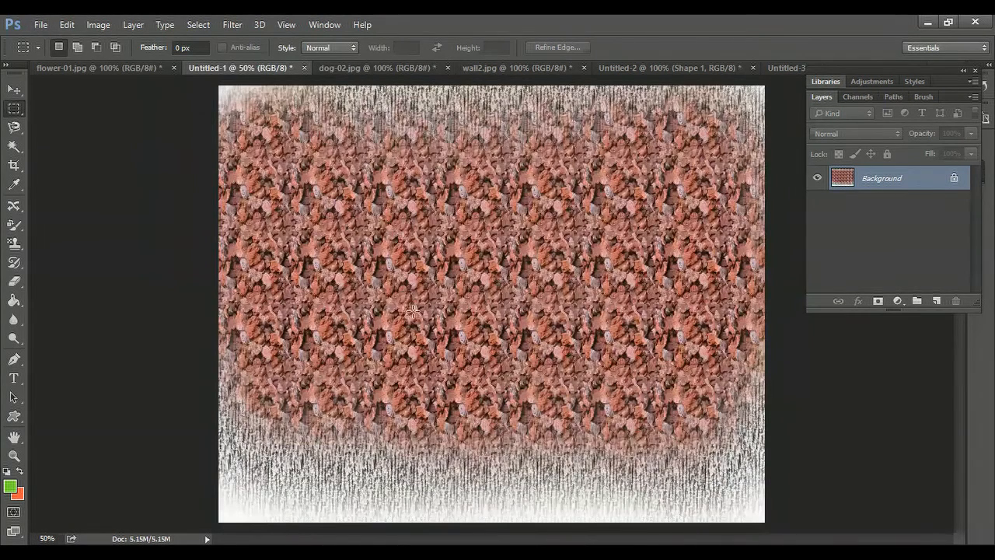
{"action": "left_click", "coordinate": [42, 27]}
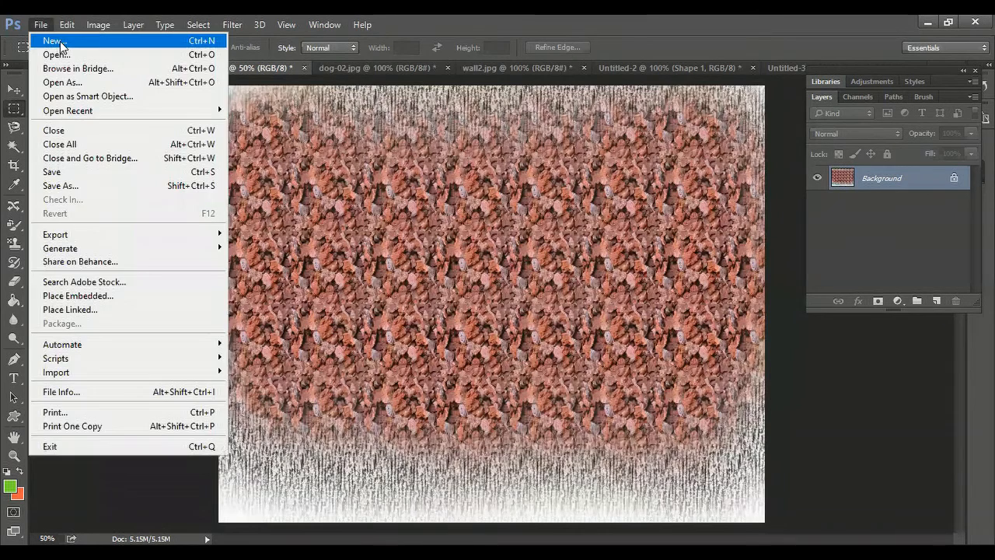
{"action": "left_click", "coordinate": [40, 39]}
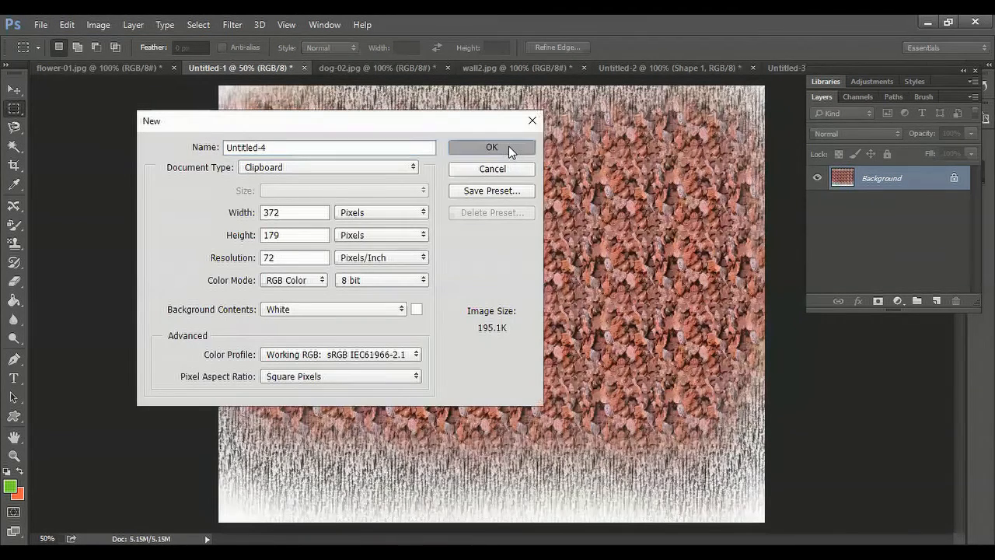
{"action": "left_click", "coordinate": [509, 145]}
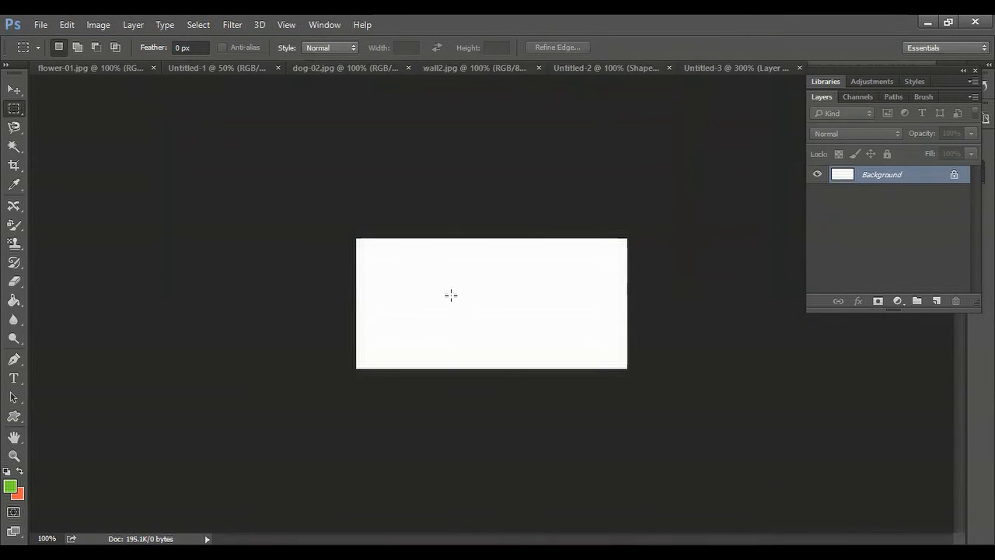
- Activate the Pattern Stamp tool and reduce its brush size to 175 px
{"action": "left_click", "coordinate": [15, 243]}
{"action": "left_click", "coordinate": [71, 253]}
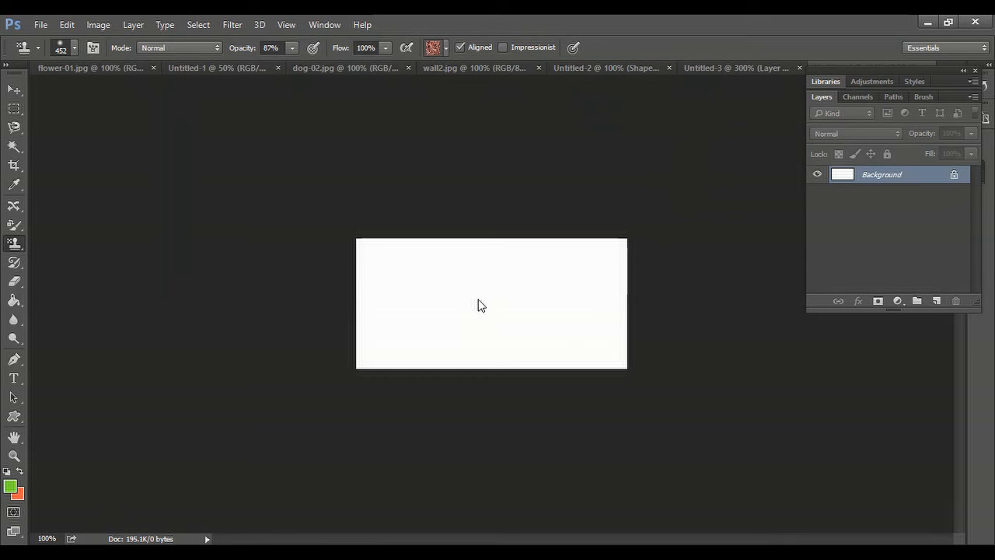
{"action": "key", "text": "bracketleft"}
{"action": "key", "text": "bracketleft"}
{"action": "key", "text": "bracketleft"}
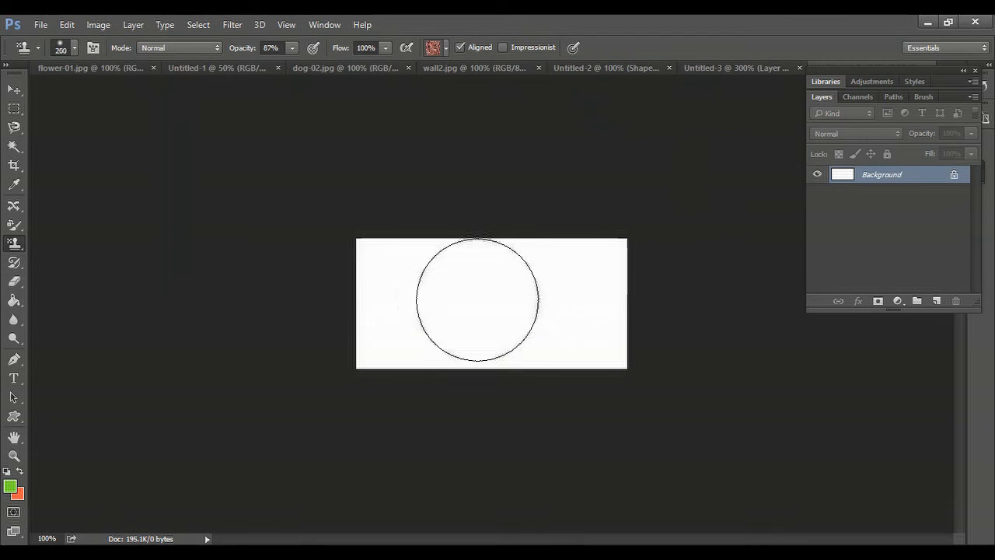
{"action": "key", "text": "bracketleft"}
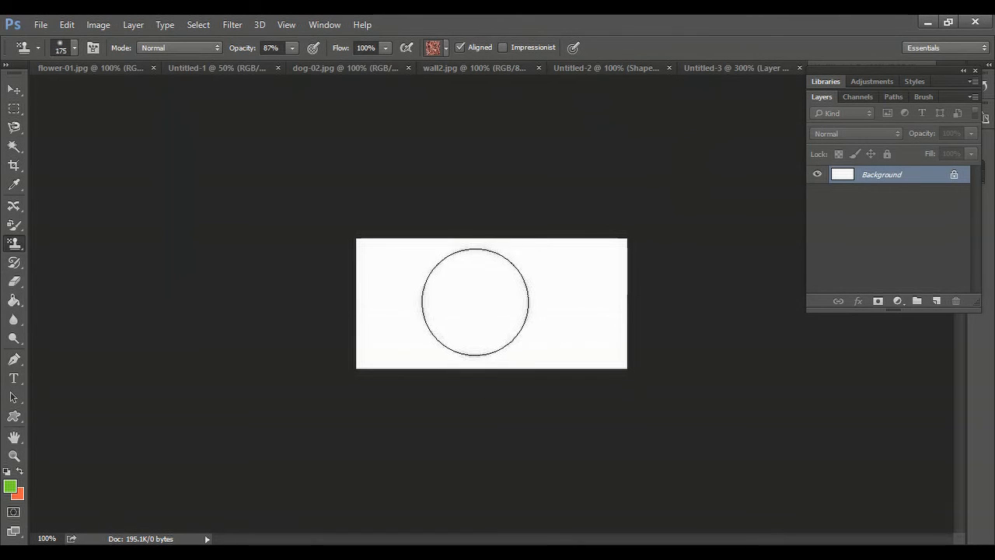
- Choose the custom dog pattern and paint it over the entire blank canvas
{"action": "left_click", "coordinate": [445, 48]}
{"action": "left_click", "coordinate": [431, 105]}
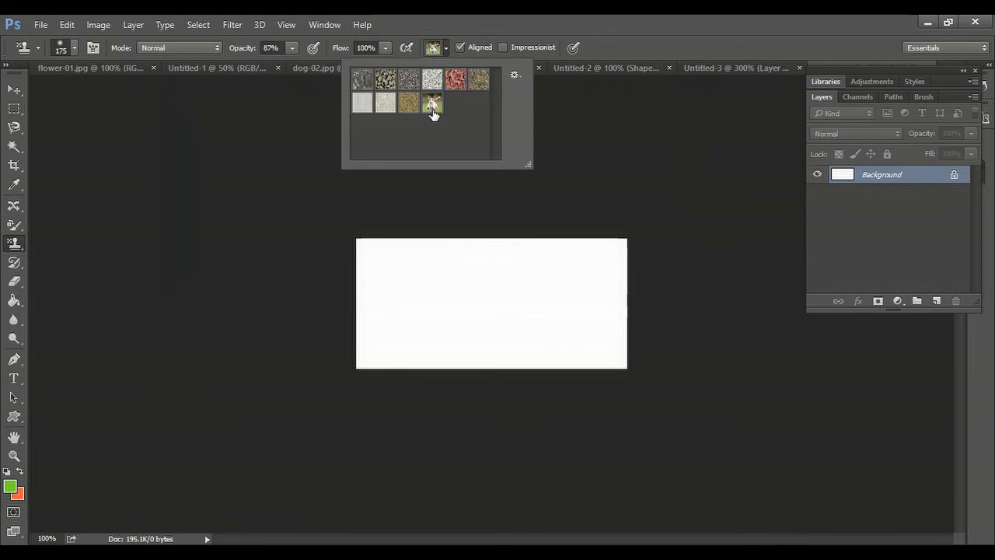
{"action": "mouse_move", "coordinate": [405, 278]}
{"action": "left_mouse_down"}
{"action": "mouse_move", "coordinate": [504, 265]}
{"action": "mouse_move", "coordinate": [588, 278]}
{"action": "mouse_move", "coordinate": [520, 345]}
{"action": "mouse_move", "coordinate": [400, 360]}
{"action": "mouse_move", "coordinate": [372, 288]}
{"action": "mouse_move", "coordinate": [579, 262]}
{"action": "mouse_move", "coordinate": [629, 304]}
{"action": "mouse_move", "coordinate": [624, 344]}
{"action": "left_mouse_up"}
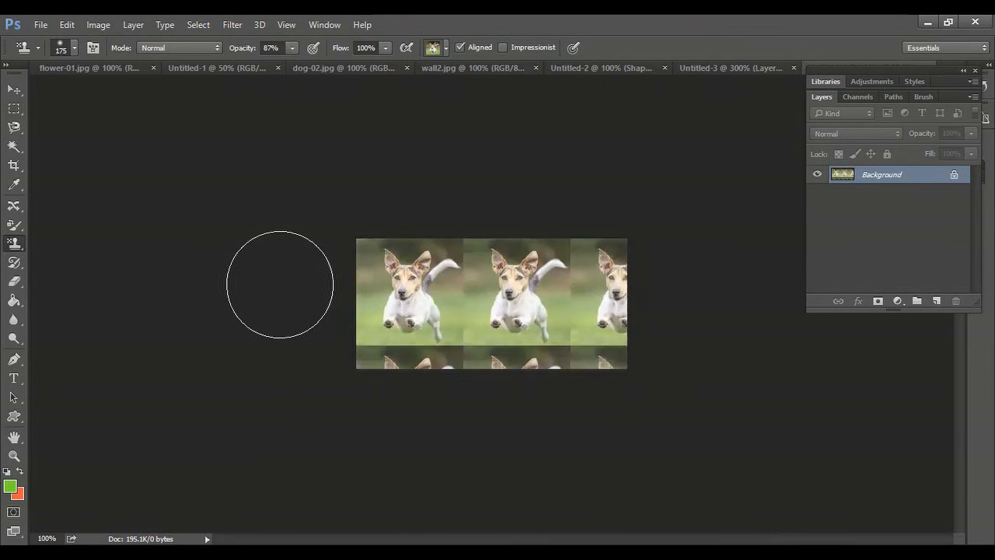